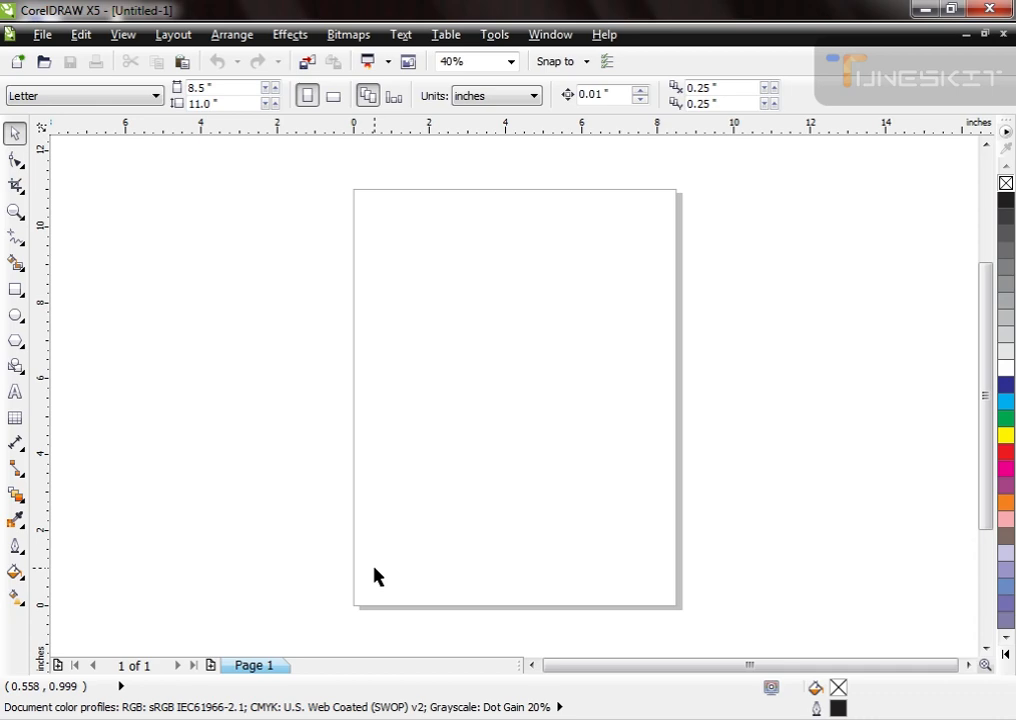
# - Switch to Chrome and look through the dragon icon image results for a suitable silhouette
pyautogui.click(425, 718)
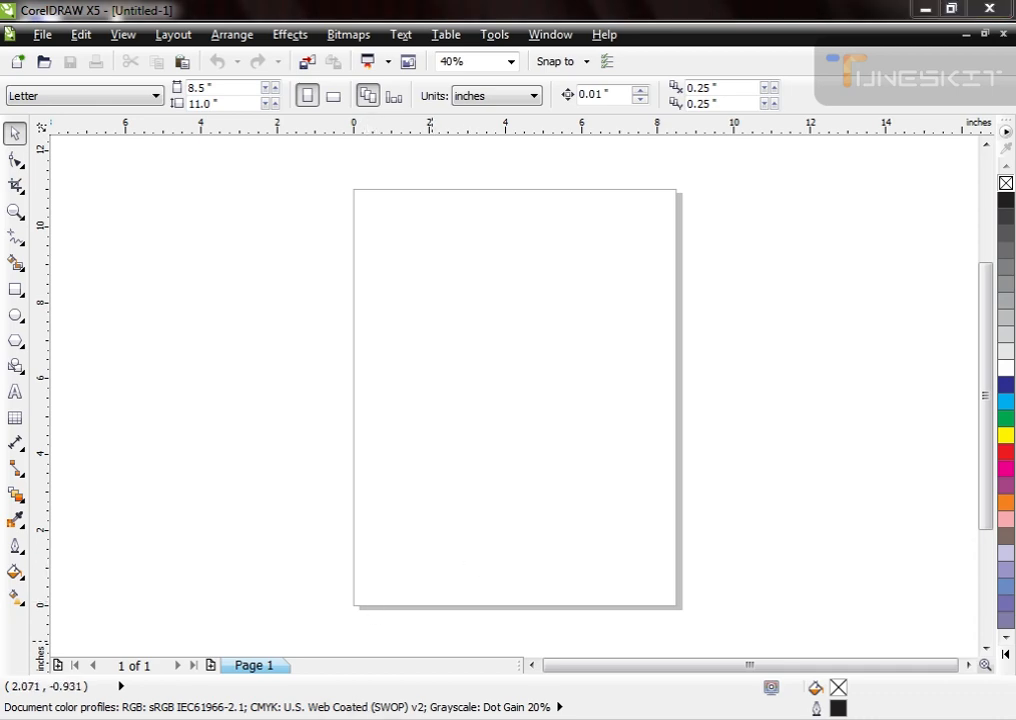
pyautogui.scroll(-3, 252, 318)
pyautogui.scroll(2, 245, 312)
pyautogui.scroll(2, 245, 312)
pyautogui.scroll(-6, 376, 297)
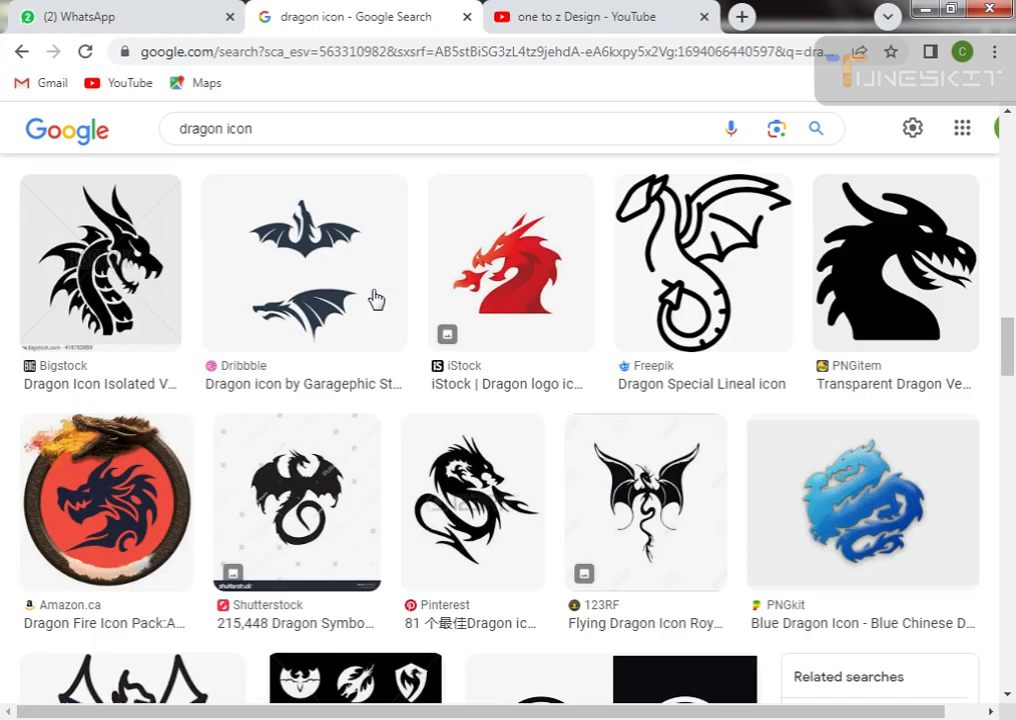
pyautogui.scroll(-6, 376, 297)
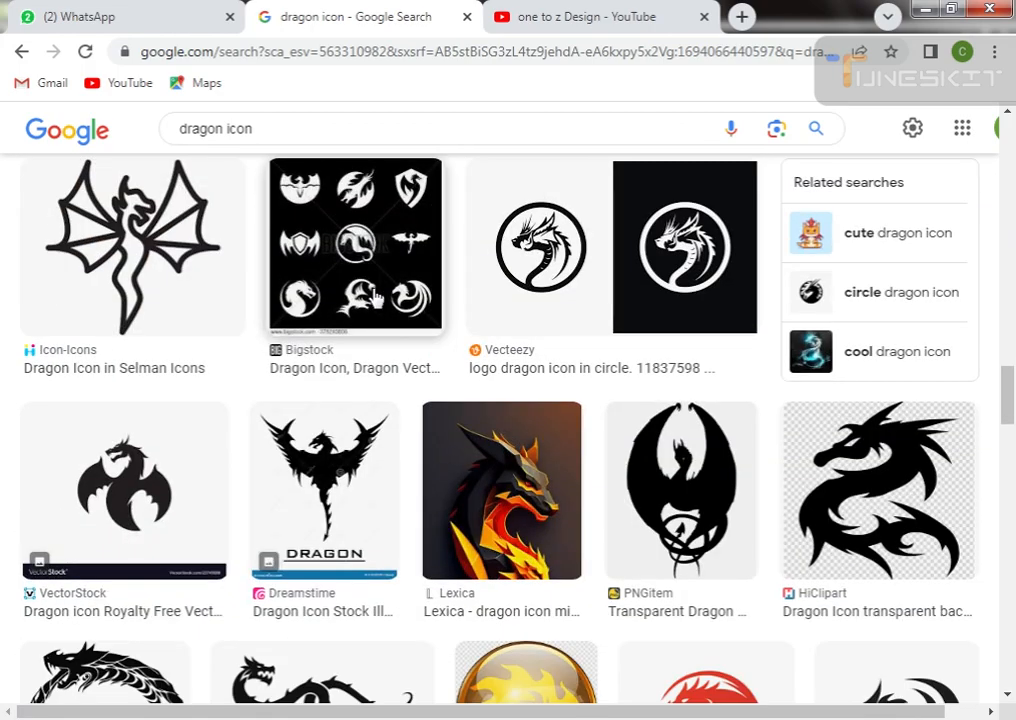
pyautogui.scroll(-7, 370, 297)
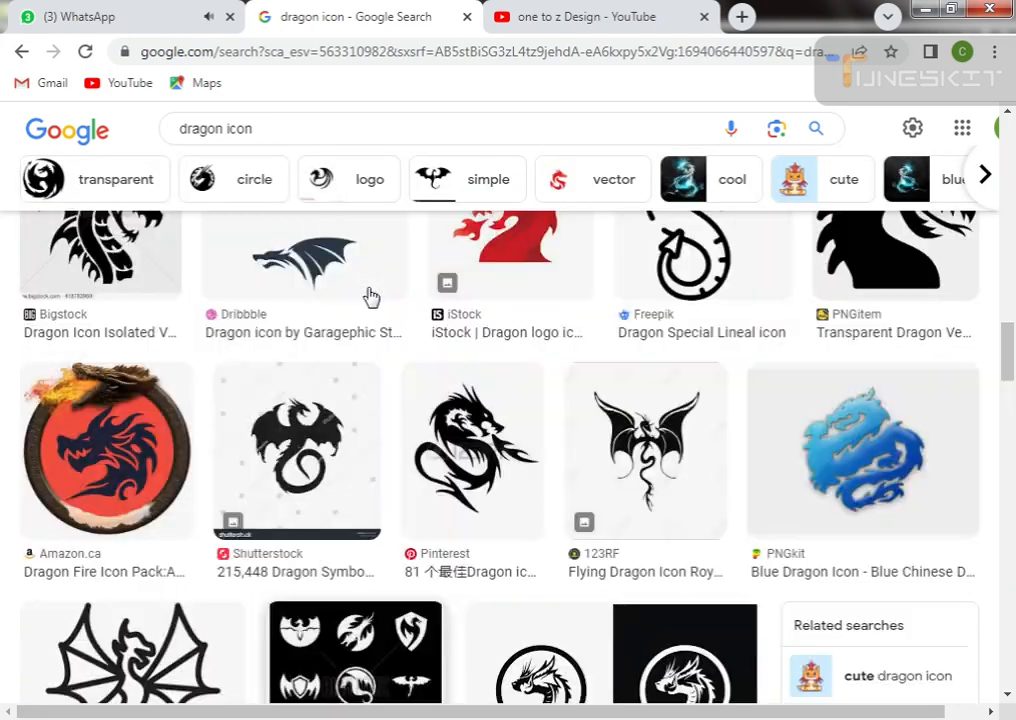
pyautogui.scroll(3, 370, 297)
pyautogui.scroll(10, 370, 297)
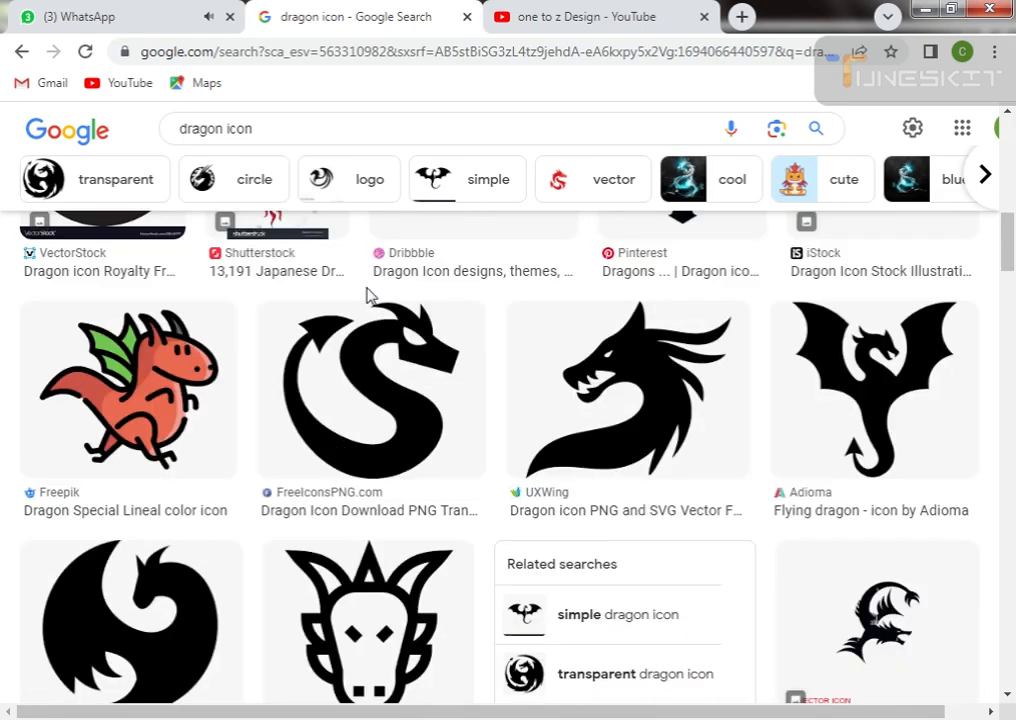
pyautogui.scroll(-1, 365, 300)
pyautogui.scroll(6, 360, 310)
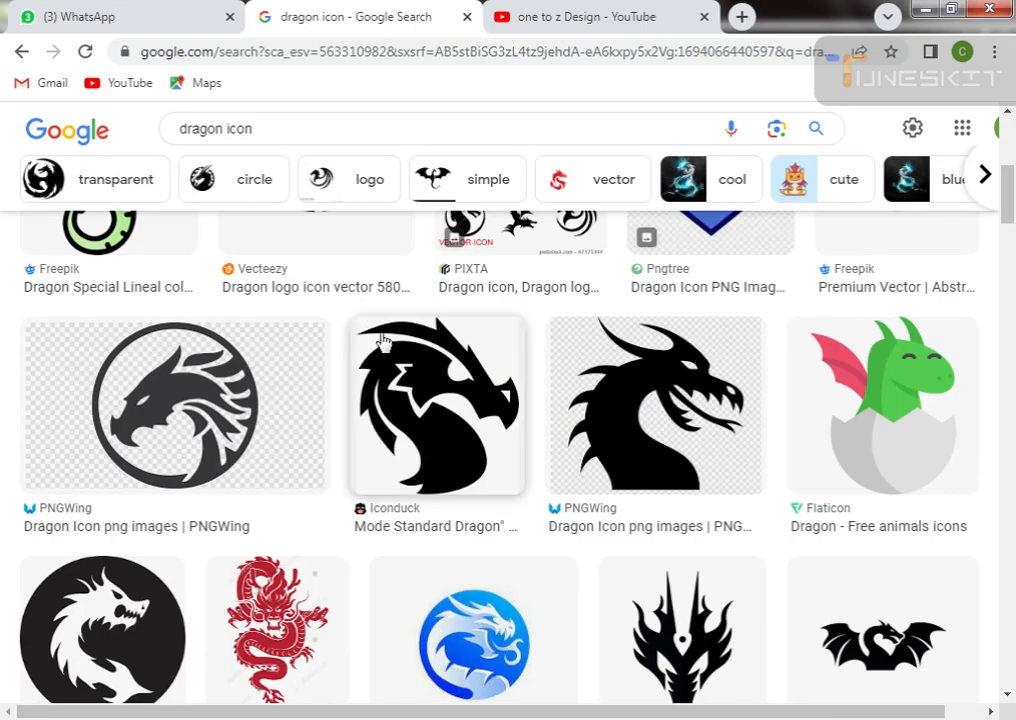
pyautogui.scroll(3, 370, 325)
pyautogui.scroll(3, 383, 340)
pyautogui.scroll(1, 380, 337)
pyautogui.scroll(-12, 379, 337)
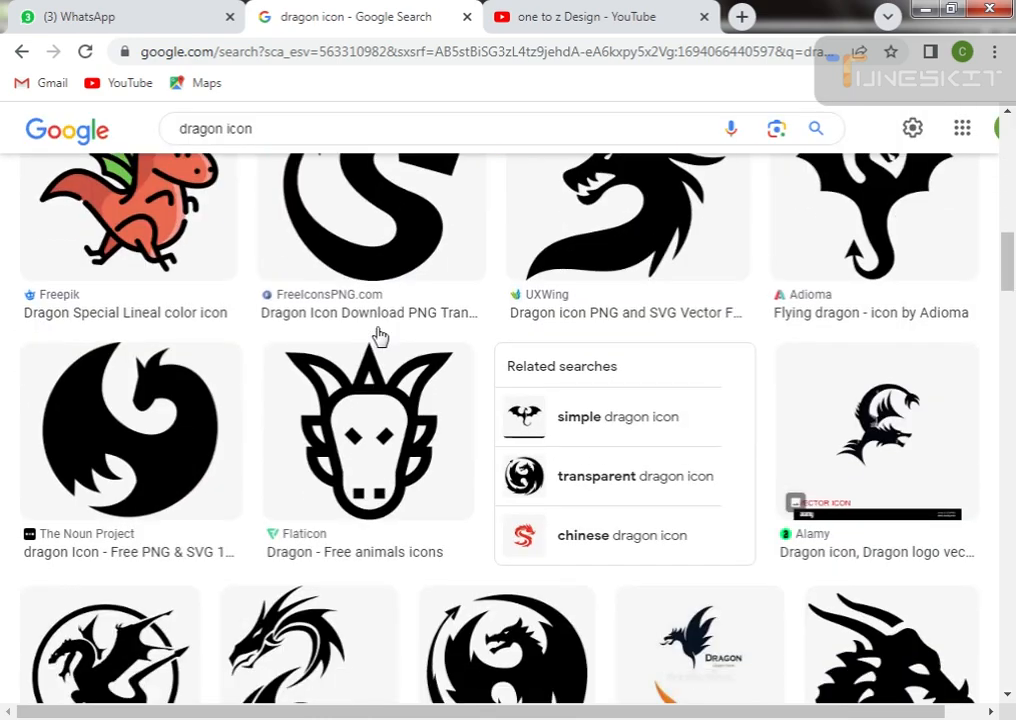
pyautogui.scroll(-2, 379, 337)
# - Copy the Tribal Coiled Dragon image from the search results and paste it into the CorelDRAW page
pyautogui.click(305, 470)
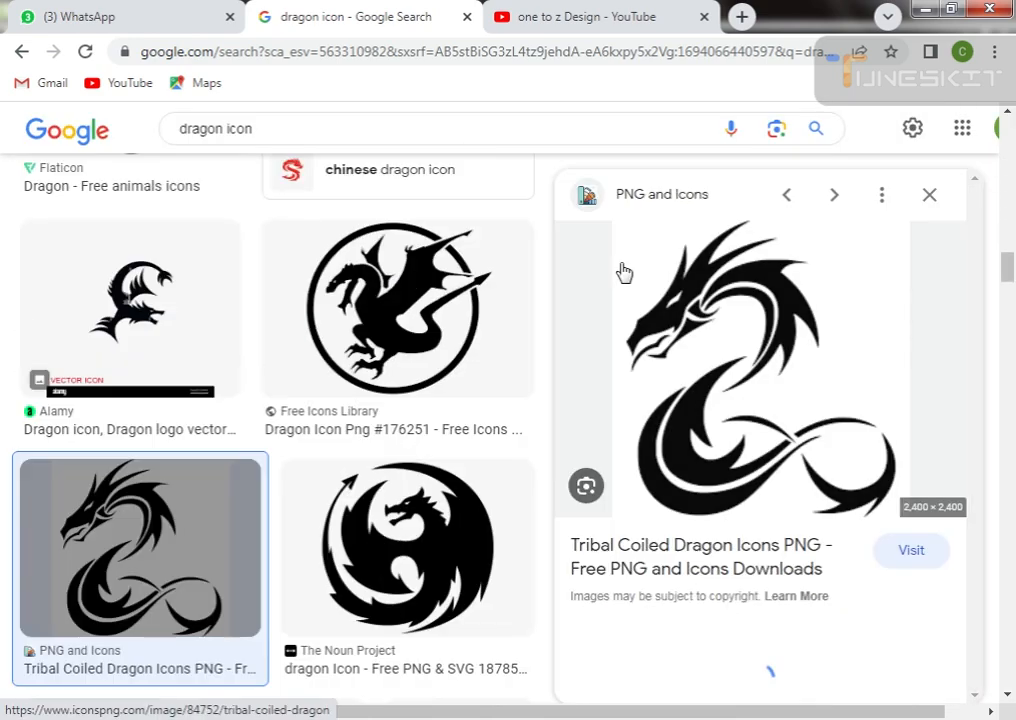
pyautogui.rightClick(688, 311)
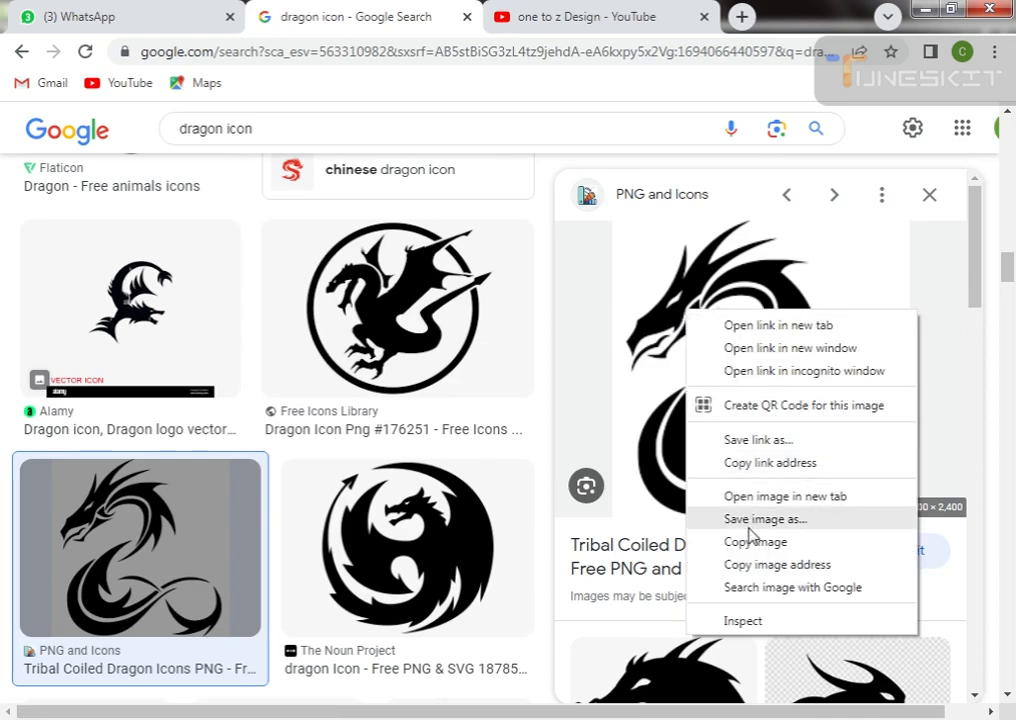
pyautogui.click(690, 518)
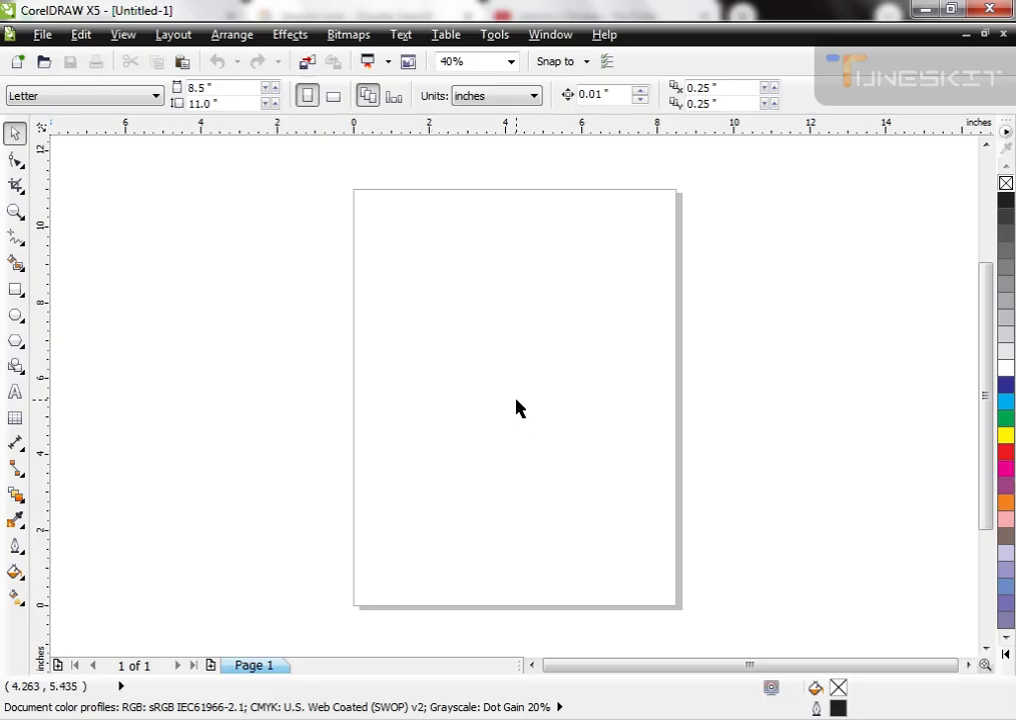
pyautogui.press('F4')
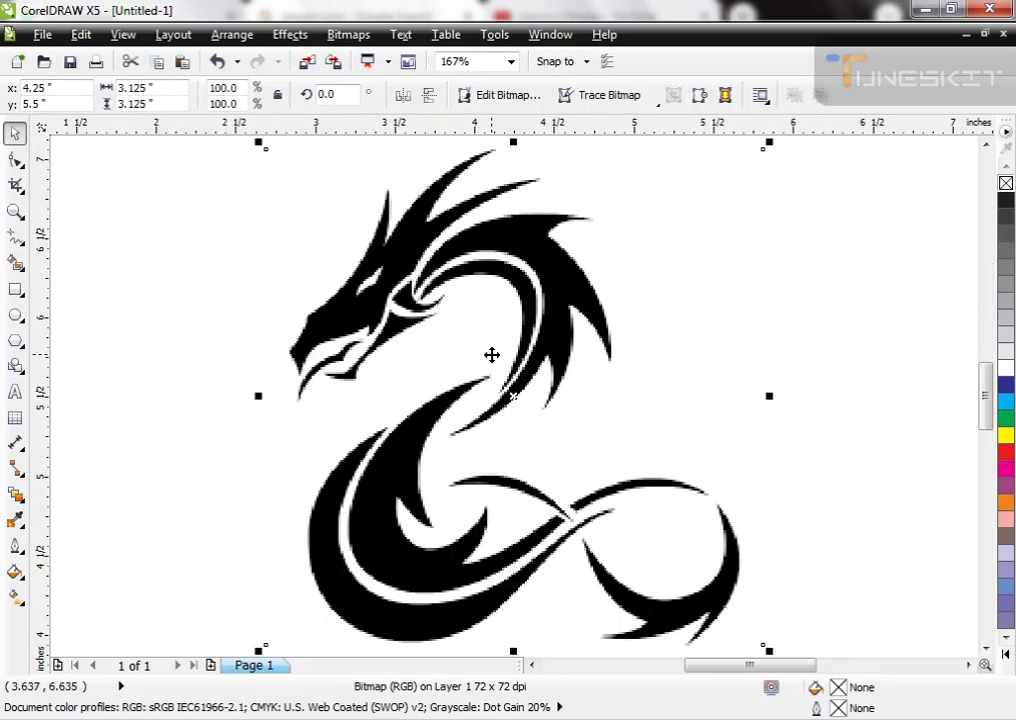
# - Trace the dragon bitmap as a Line art outline trace with the background removed
pyautogui.scroll(-2, 491, 354)
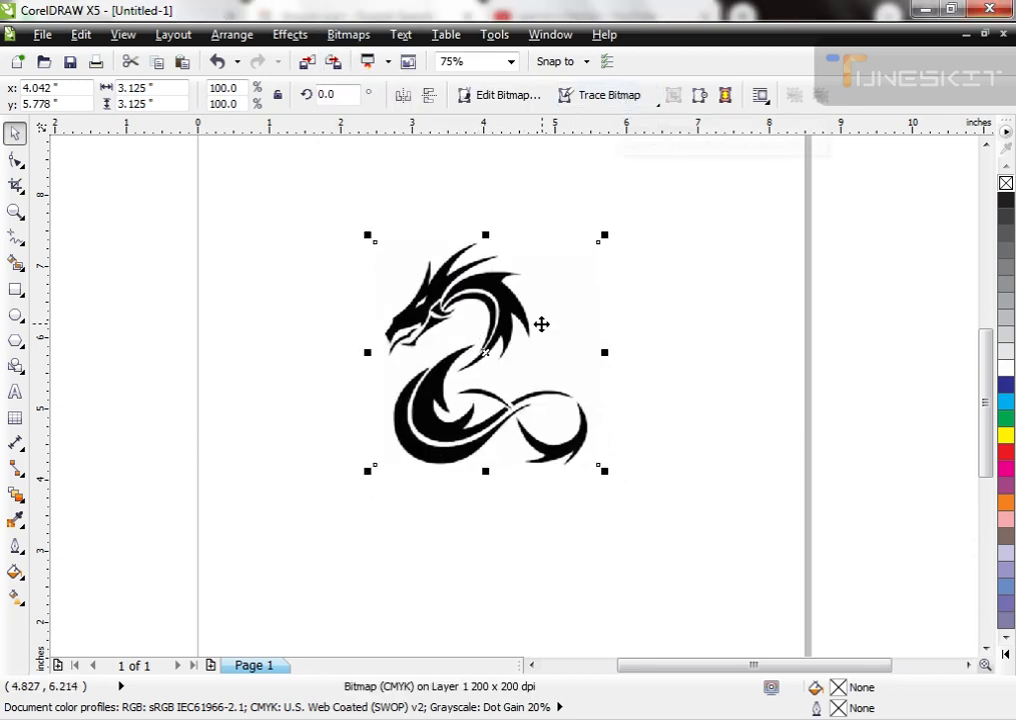
pyautogui.click(630, 100)
pyautogui.moveTo(642, 163)
pyautogui.click(760, 167)
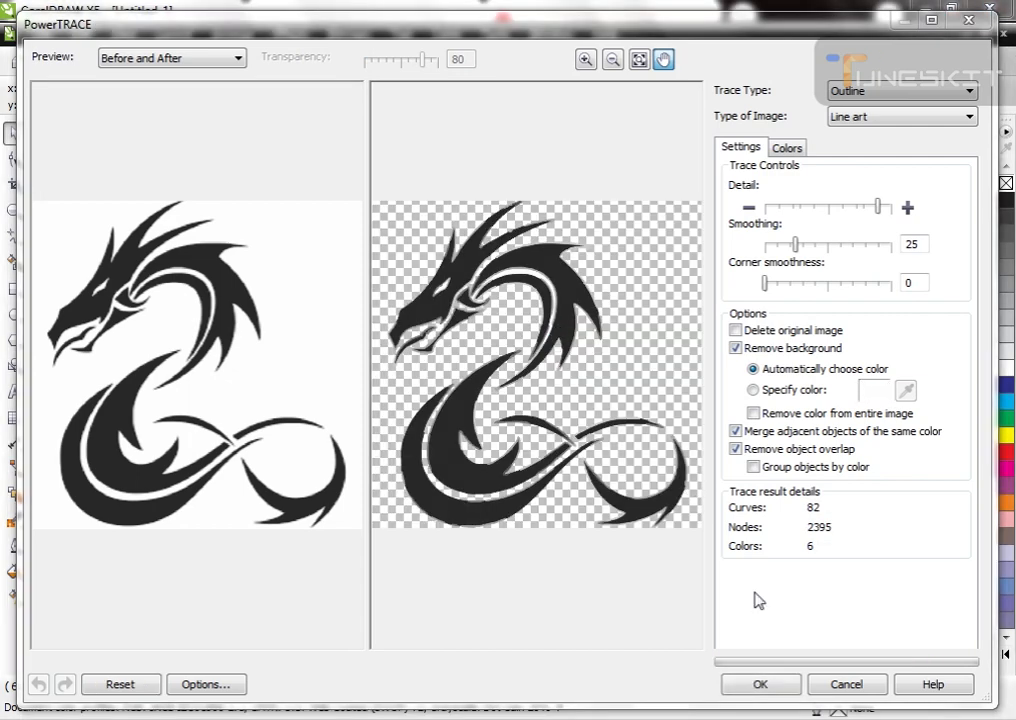
pyautogui.click(755, 686)
# - Move the traced dragon to the right of the original and delete the original bitmap
pyautogui.moveTo(503, 442)
pyautogui.mouseDown()
pyautogui.moveTo(705, 426)
pyautogui.moveTo(750, 442)
pyautogui.mouseUp()
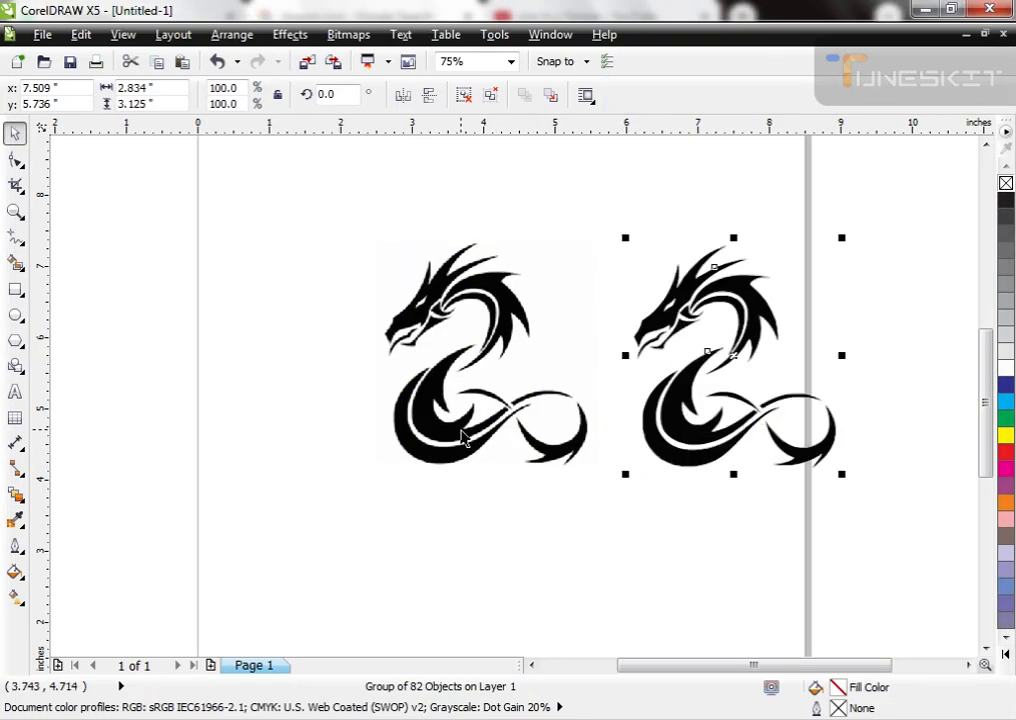
pyautogui.click(540, 440)
pyautogui.moveTo(540, 440); pyautogui.dragTo(467, 452)
pyautogui.press('Delete')
# - Move the traced dragon back toward the middle of the page and ungroup it
pyautogui.click(700, 420)
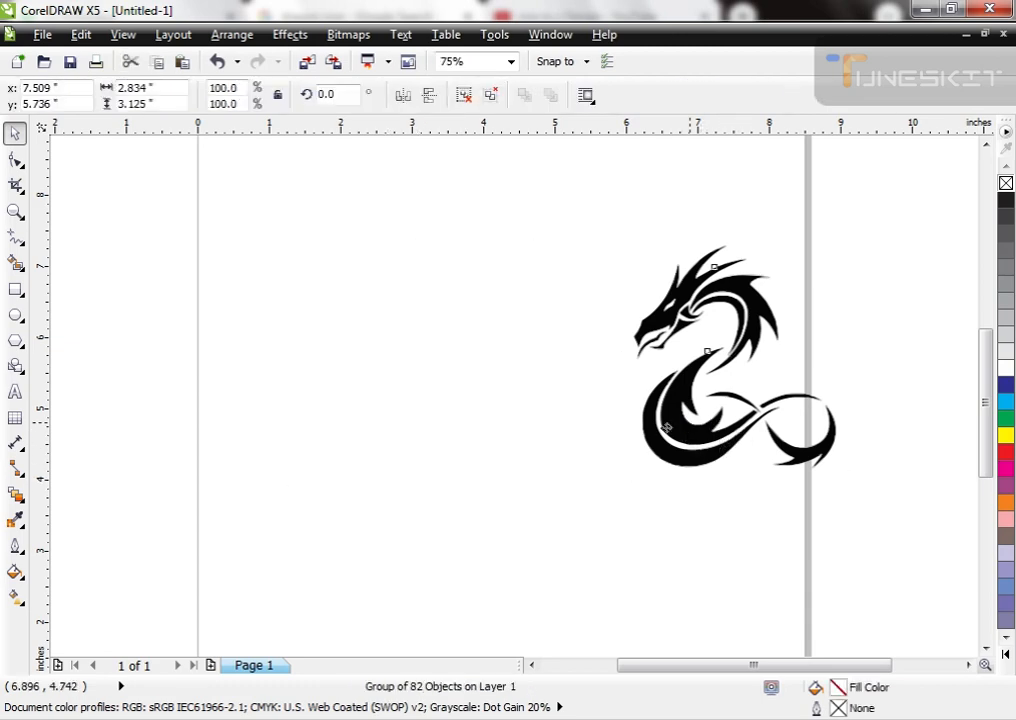
pyautogui.moveTo(700, 420); pyautogui.dragTo(486, 432)
pyautogui.hotkey('ctrl', 'u')
pyautogui.click(572, 544)
# - Delete the grey edge fragments at the tail crossing and along the arc to its right
pyautogui.press('F2')
pyautogui.moveTo(438, 313); pyautogui.dragTo(652, 485)
pyautogui.moveTo(592, 504); pyautogui.dragTo(664, 493)
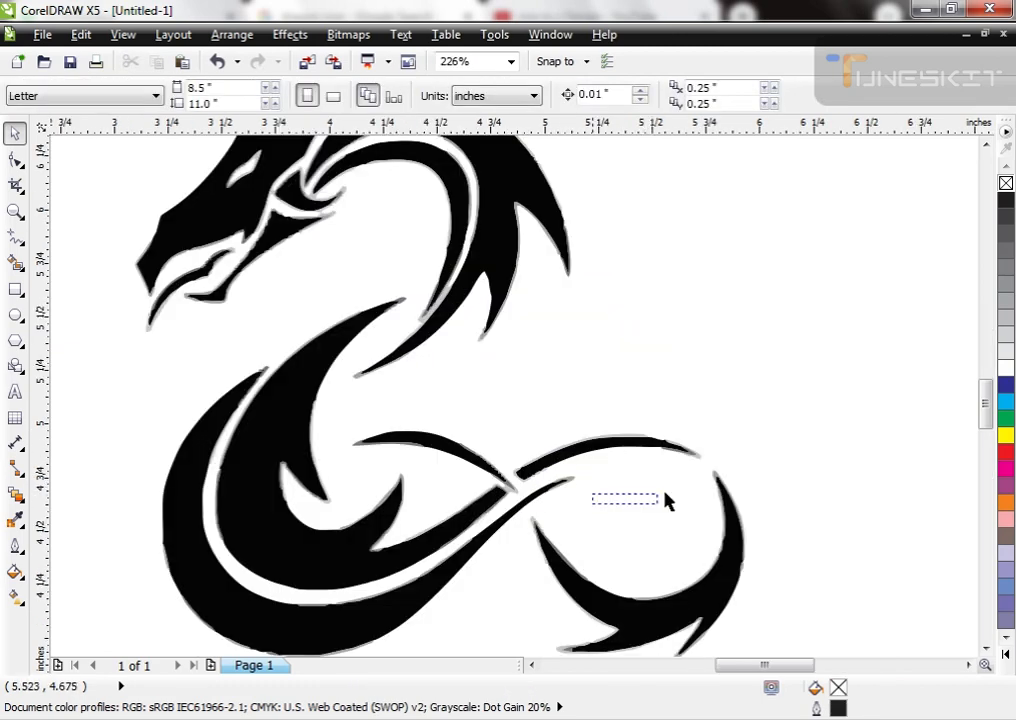
pyautogui.click(513, 492)
pyautogui.press('Delete')
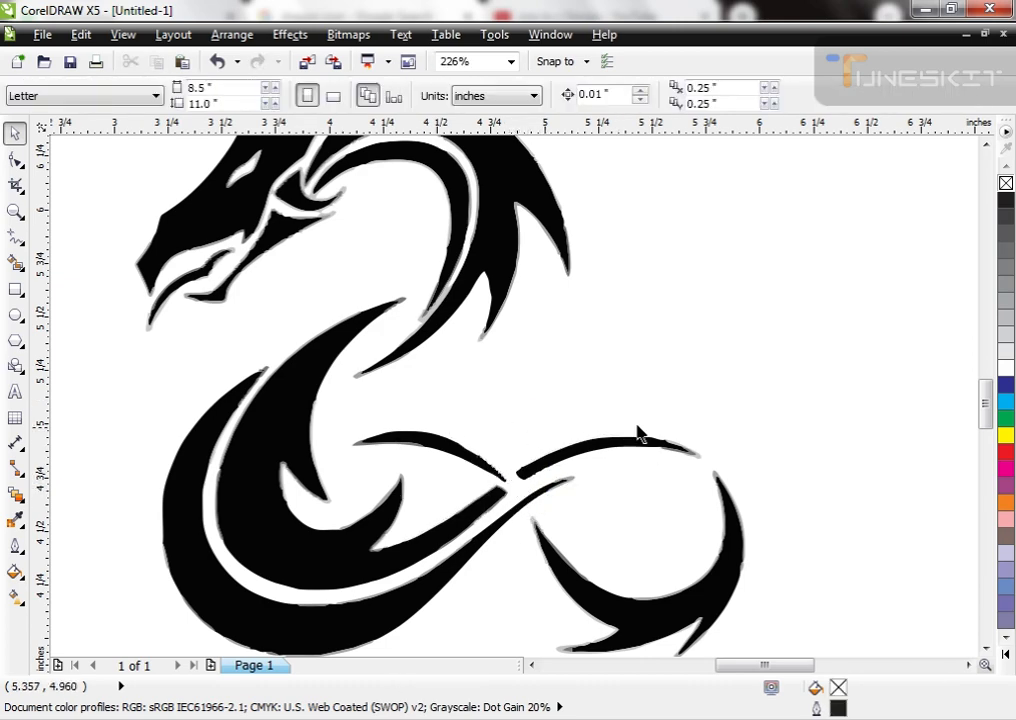
pyautogui.moveTo(634, 466); pyautogui.dragTo(625, 468)
pyautogui.press('Delete')
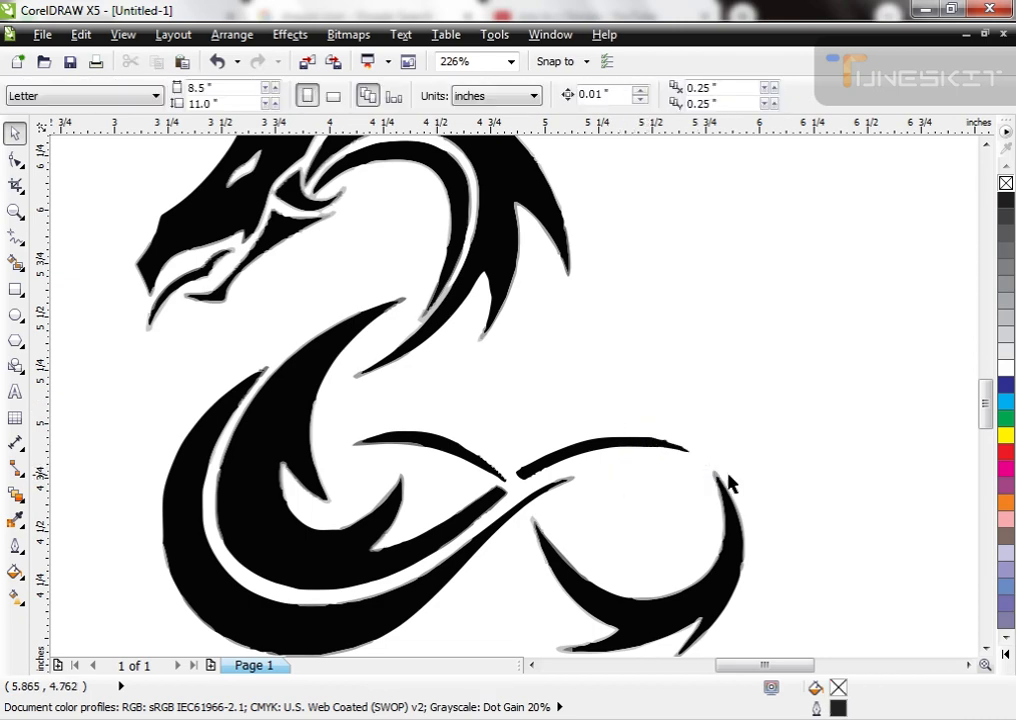
# - Delete the grey edge fragments on the tail tip, the inner body hook and the outer coil's upper point
pyautogui.click(717, 473)
pyautogui.press('Delete')
pyautogui.click(561, 549)
pyautogui.press('Delete')
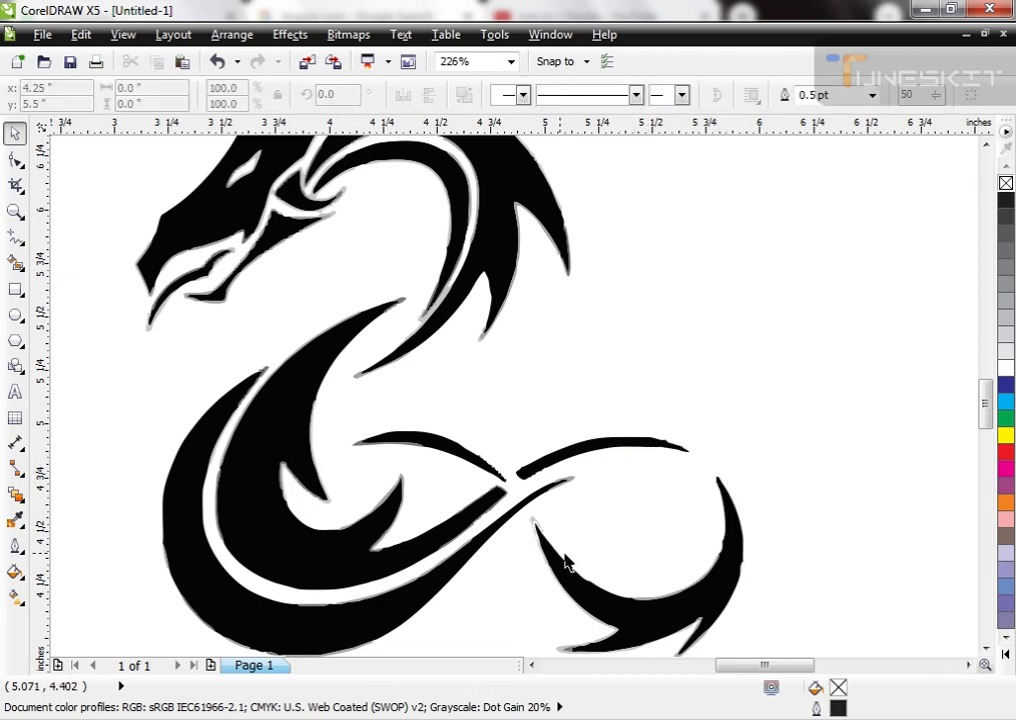
pyautogui.click(395, 500)
pyautogui.press('Delete')
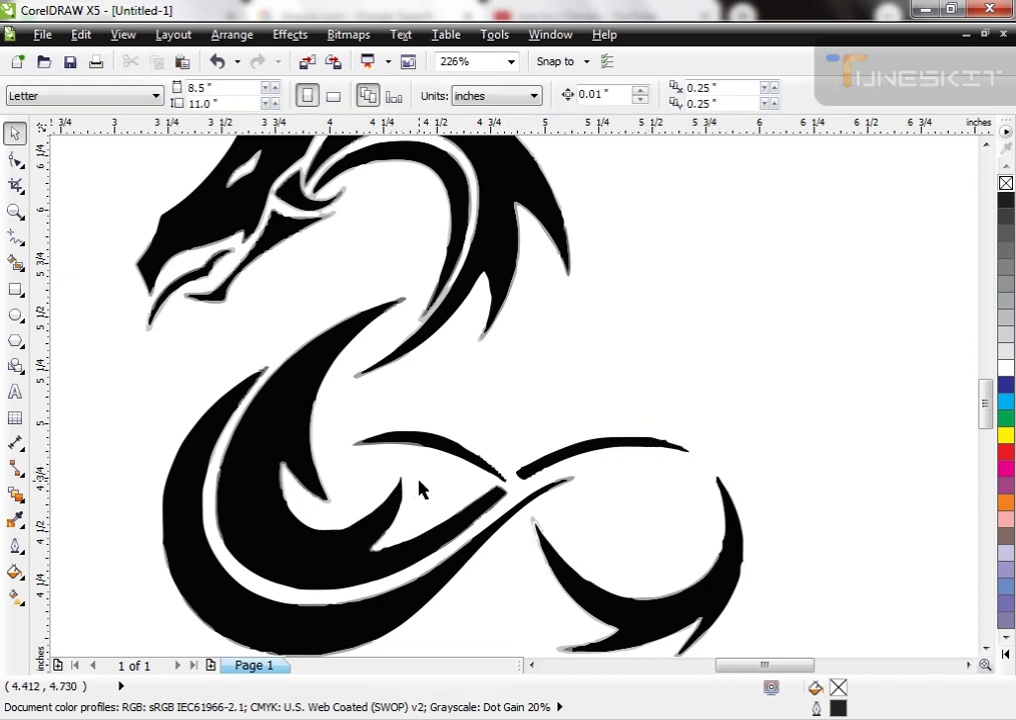
pyautogui.click(265, 380)
pyautogui.press('Delete')
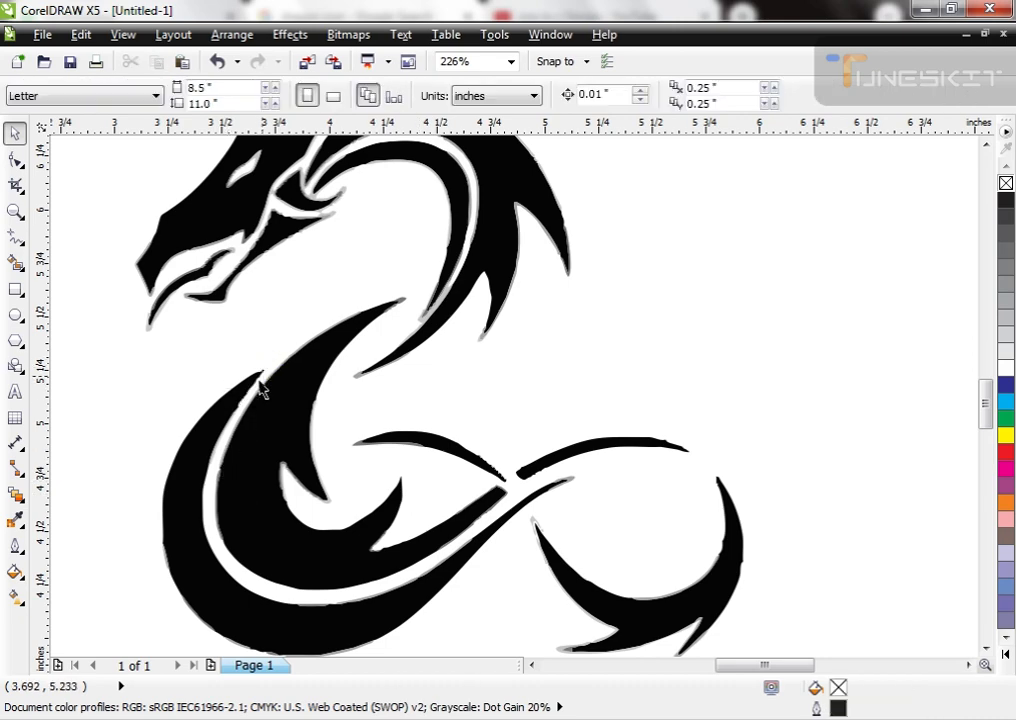
# - Switch to Wireframe view and delete the duplicate outline fragments along the outer and lower body coil
pyautogui.hotkey('alt', 'v')
pyautogui.press('w')
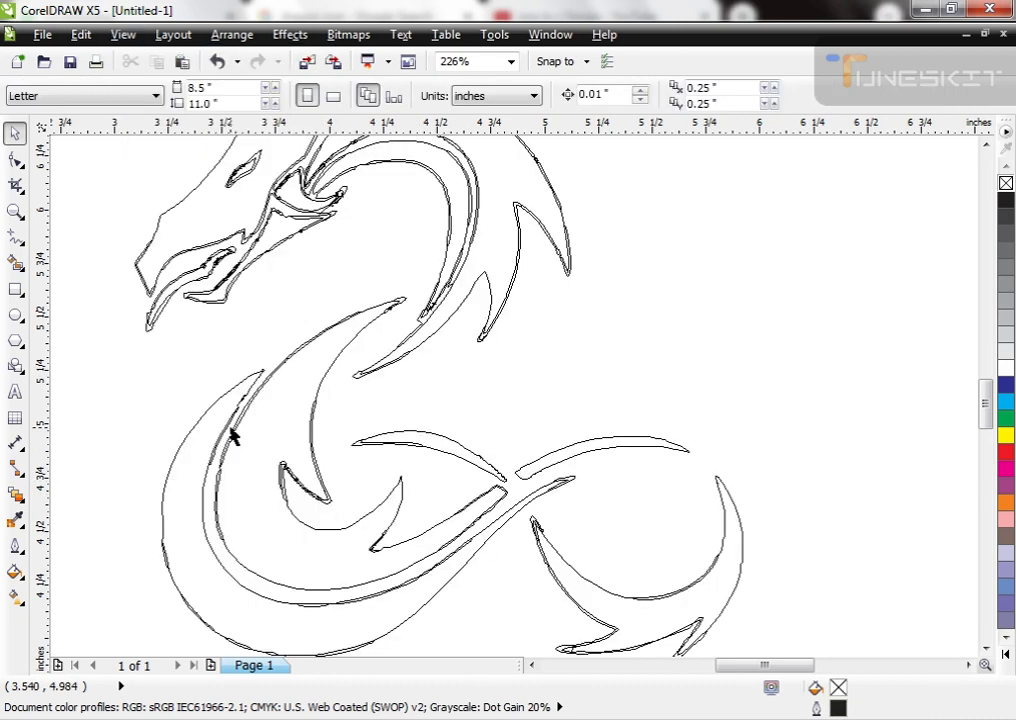
pyautogui.moveTo(274, 317); pyautogui.dragTo(106, 565)
pyautogui.press('Delete')
pyautogui.moveTo(68, 411); pyautogui.dragTo(372, 606)
pyautogui.press('Delete')
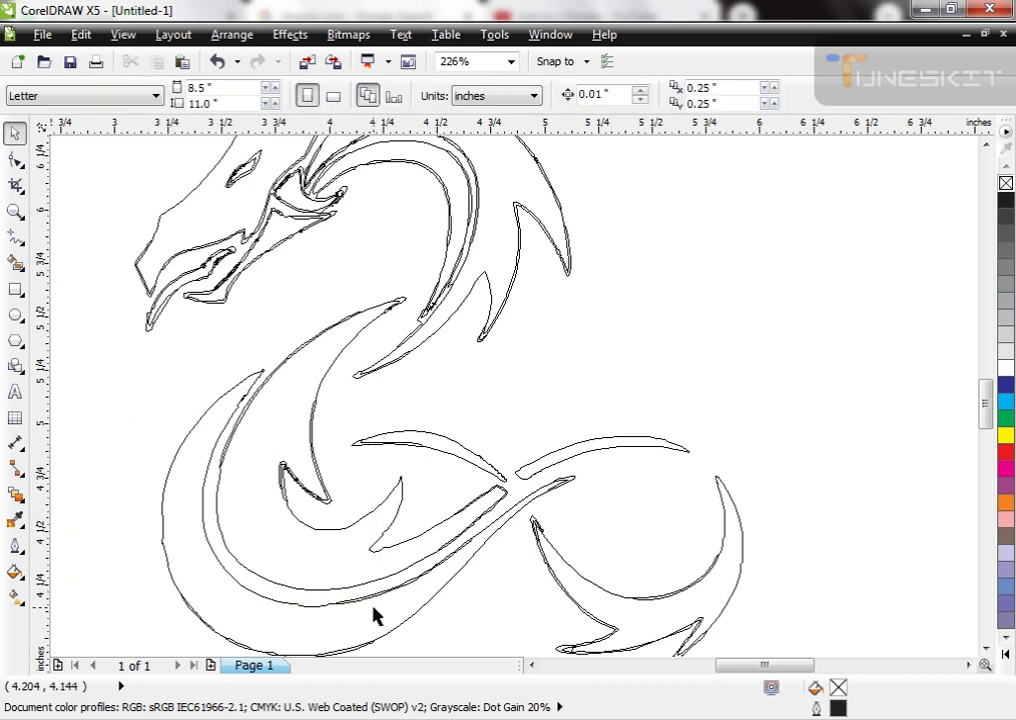
pyautogui.click(290, 470)
pyautogui.press('Delete')
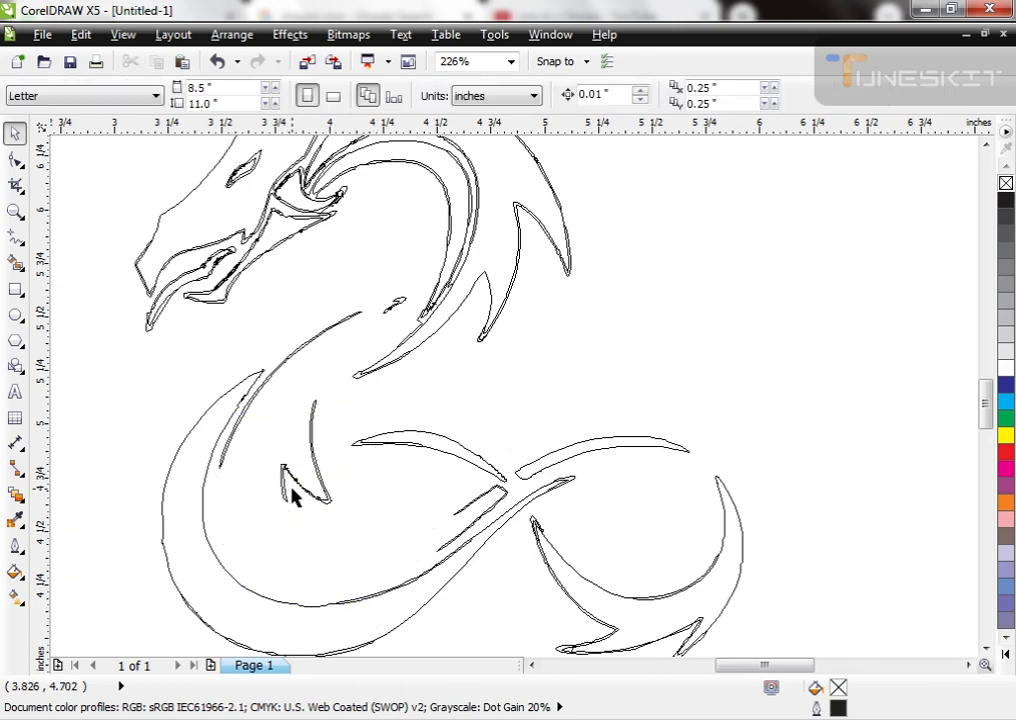
pyautogui.hotkey('ctrl', 'z')
# - Delete the leftover outline fragments around the inner body curve and the lower coil
pyautogui.moveTo(425, 254); pyautogui.dragTo(188, 527)
pyautogui.press('Delete')
pyautogui.scroll(-2, 304, 439)
pyautogui.press('F2')
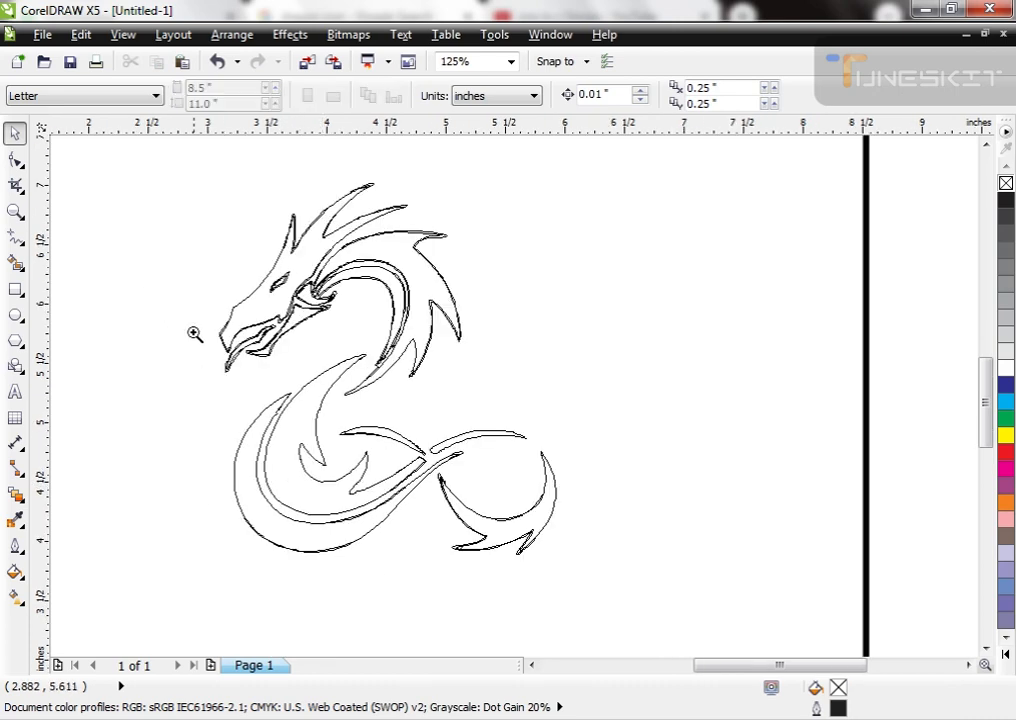
pyautogui.moveTo(203, 338); pyautogui.dragTo(600, 606)
pyautogui.moveTo(150, 598); pyautogui.dragTo(564, 390)
pyautogui.press('Delete')
# - Delete the remaining outline fragments around the tail end, the arcs and the tail crossing
pyautogui.moveTo(817, 446); pyautogui.dragTo(590, 592)
pyautogui.press('Delete')
pyautogui.moveTo(742, 395); pyautogui.dragTo(505, 515)
pyautogui.press('Delete')
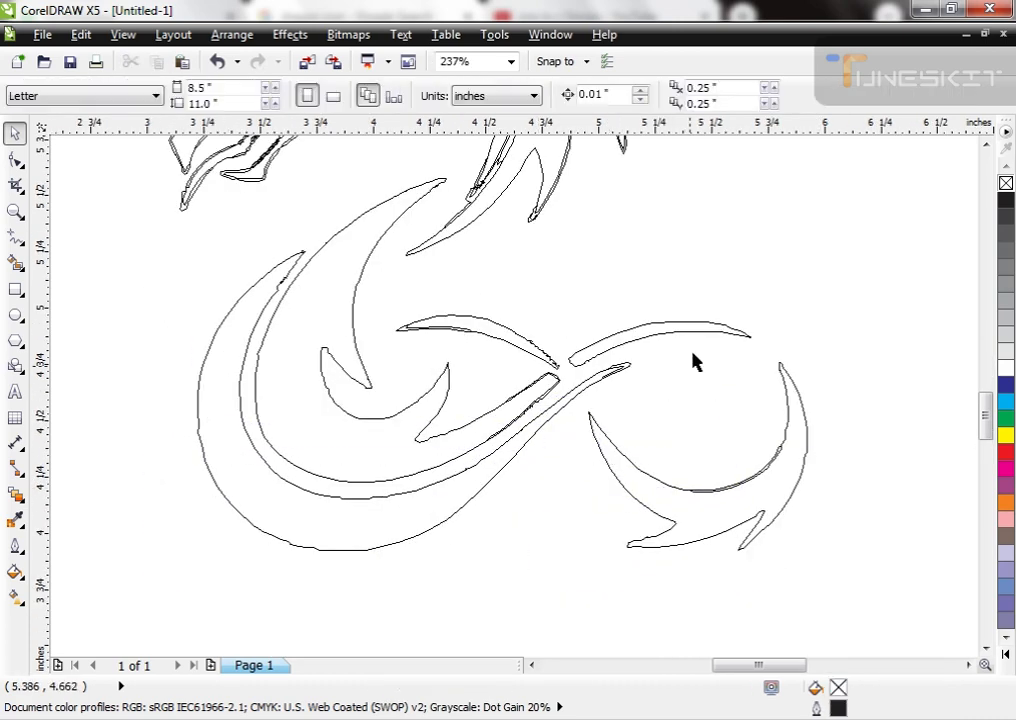
pyautogui.moveTo(694, 350); pyautogui.dragTo(482, 561)
pyautogui.moveTo(667, 296); pyautogui.dragTo(473, 456)
pyautogui.press('Delete')
pyautogui.moveTo(598, 282); pyautogui.dragTo(414, 391)
pyautogui.press('Delete')
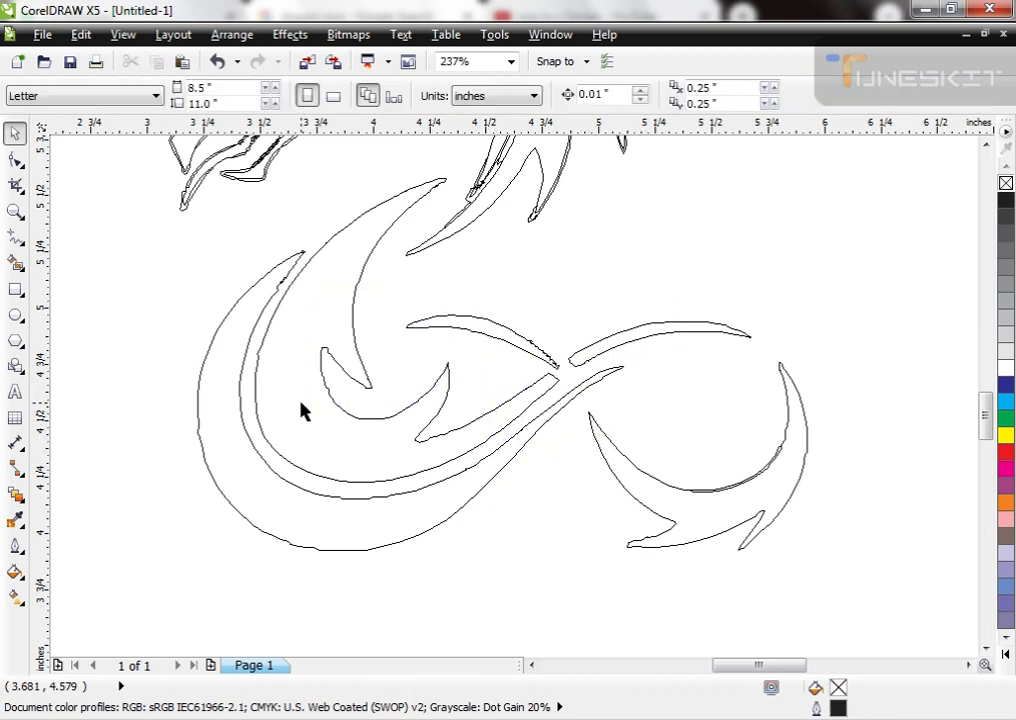
# - Return to Enhanced view and frame the dragon's head and neck
pyautogui.hotkey('alt', 'v')
pyautogui.press('e')
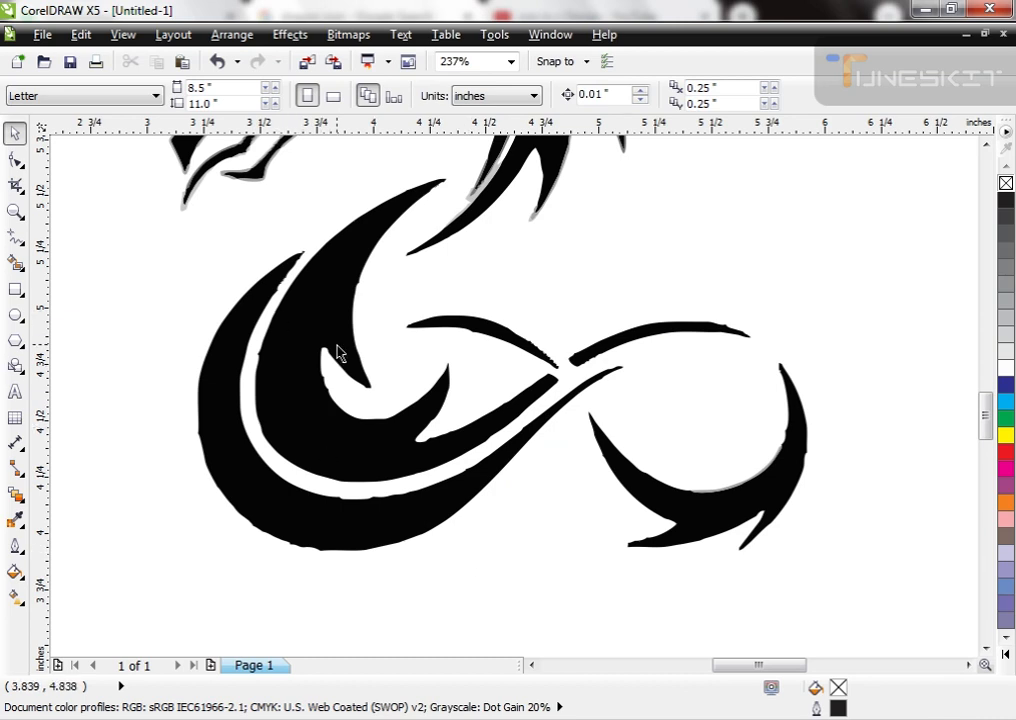
pyautogui.press('F3')
pyautogui.press('F2')
pyautogui.moveTo(204, 159); pyautogui.dragTo(568, 405)
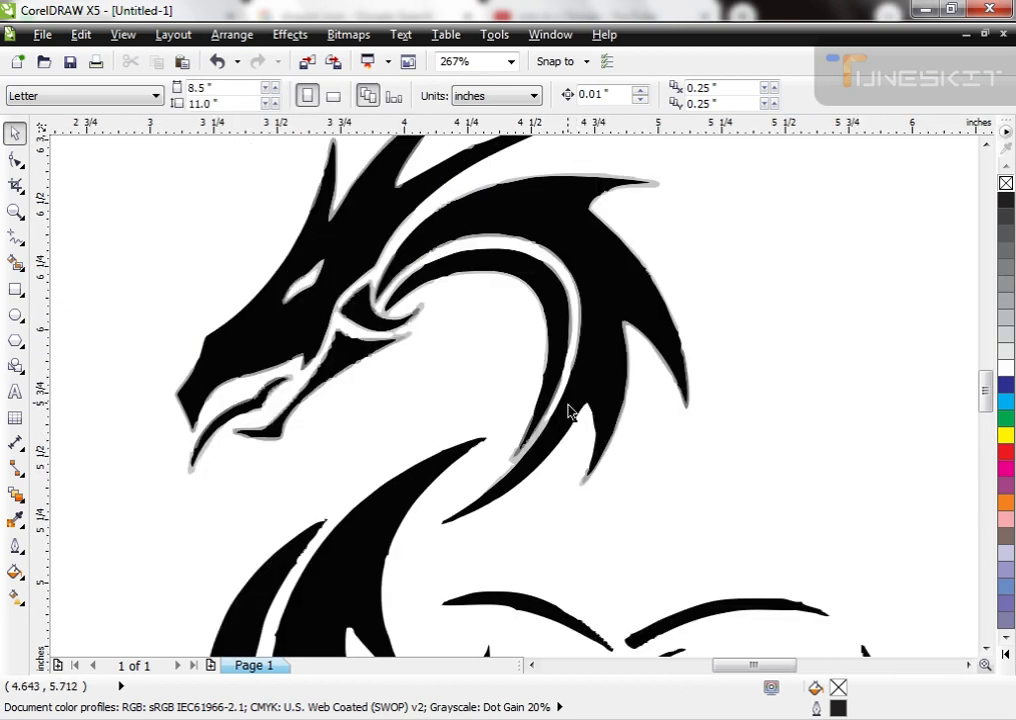
# - Compare the dragon's head and neck in Wireframe, Normal and Enhanced views
pyautogui.click(231, 36)
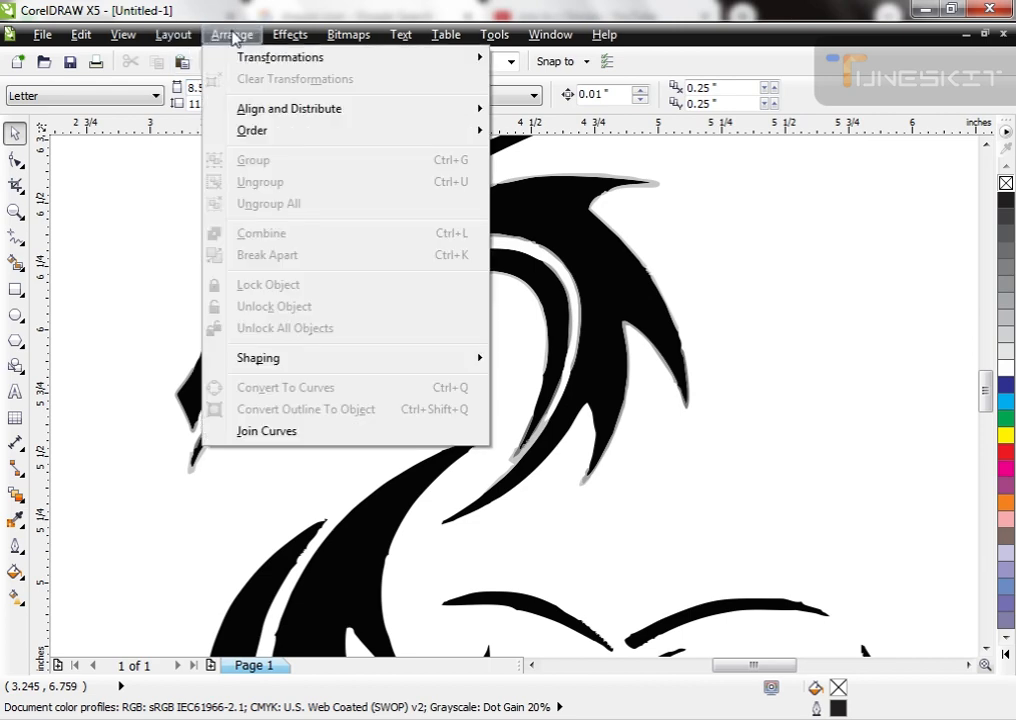
pyautogui.moveTo(108, 42)
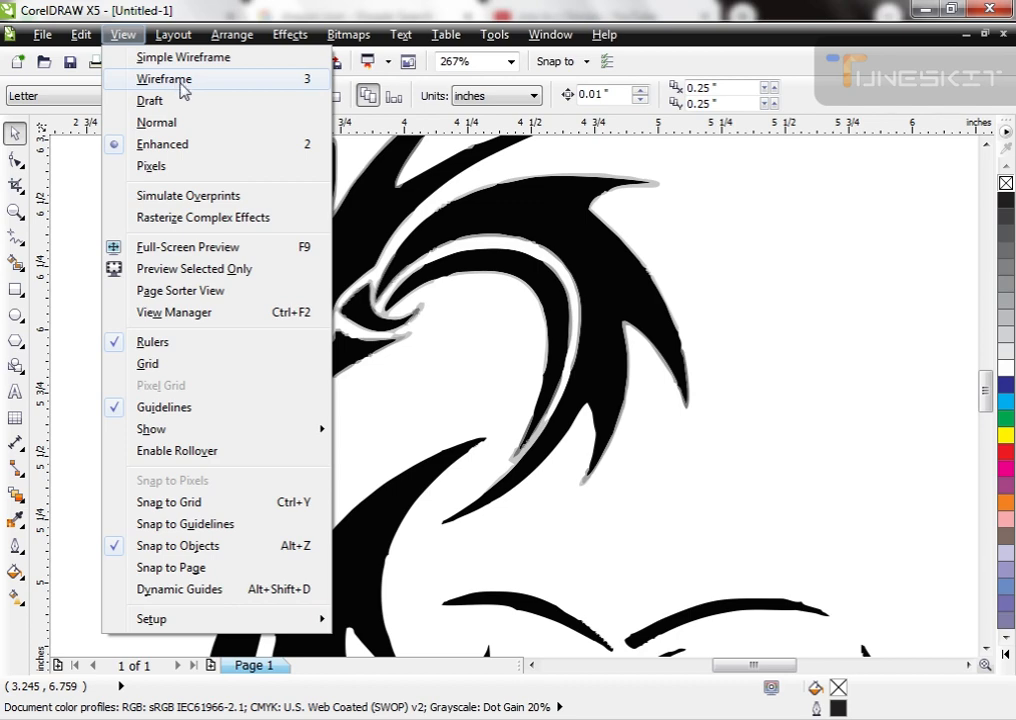
pyautogui.click(184, 90)
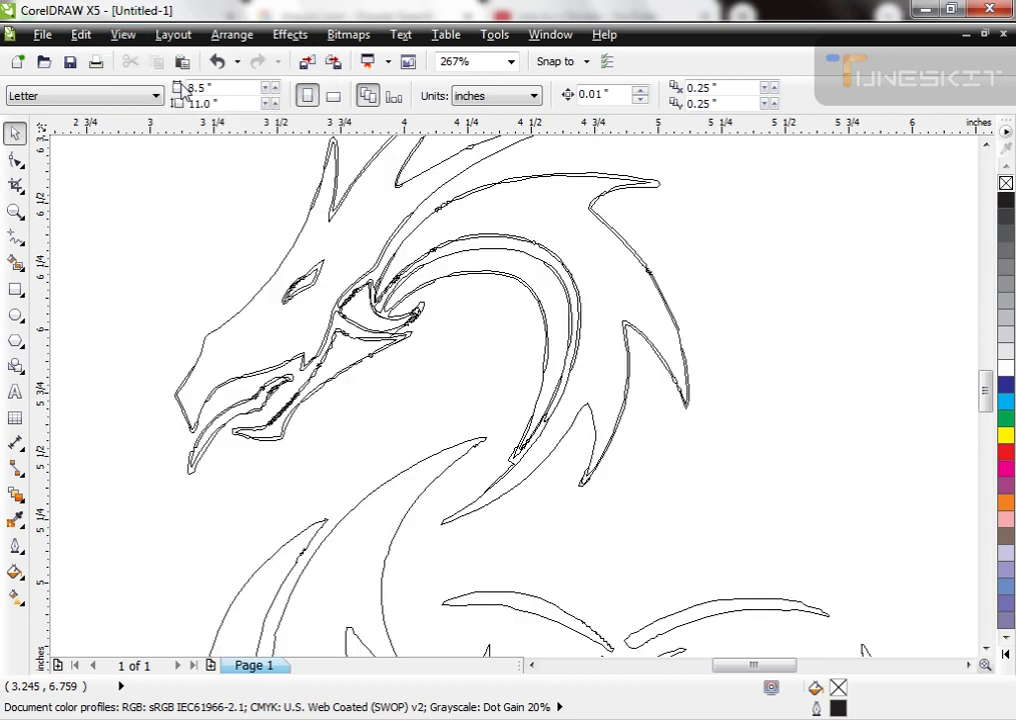
pyautogui.click(123, 34)
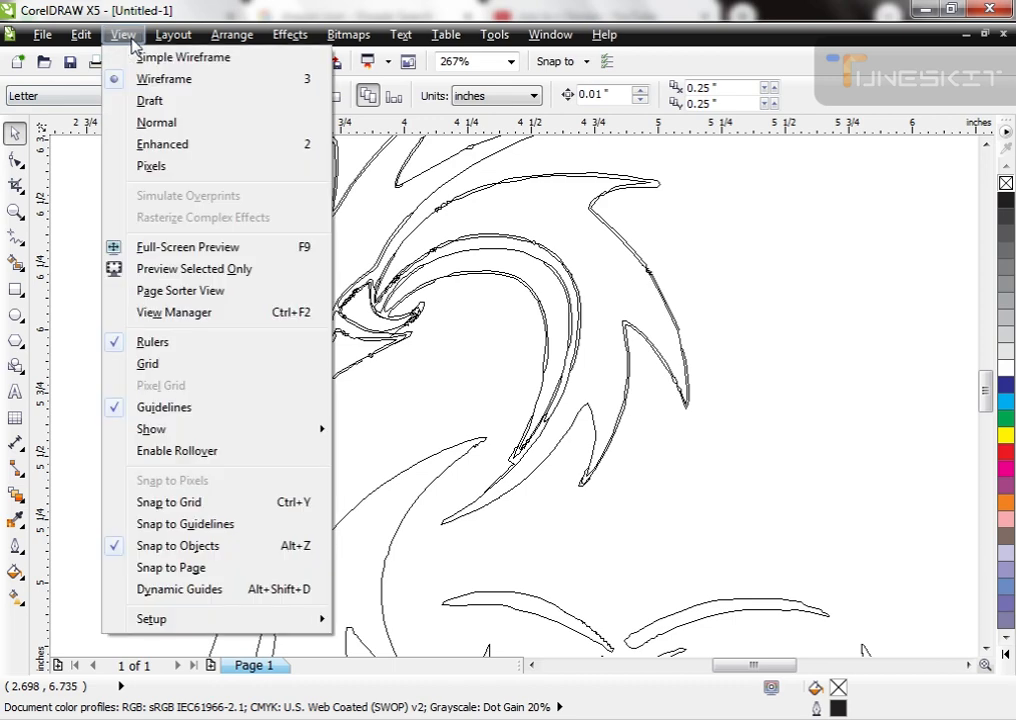
pyautogui.click(140, 120)
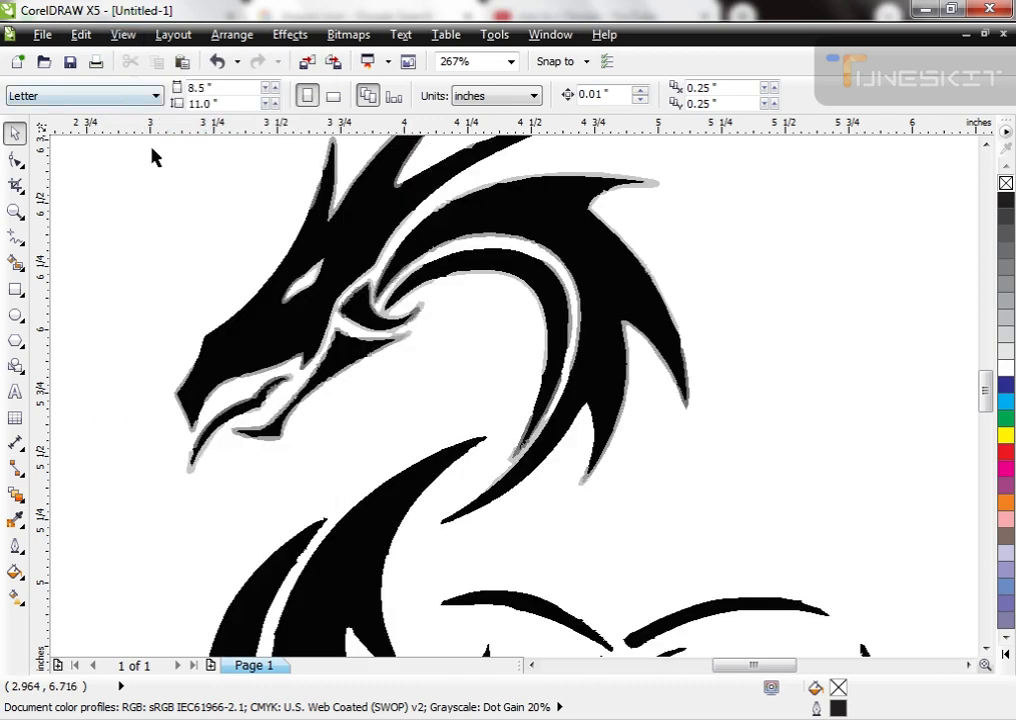
pyautogui.hotkey('alt', 'v')
pyautogui.press('e')
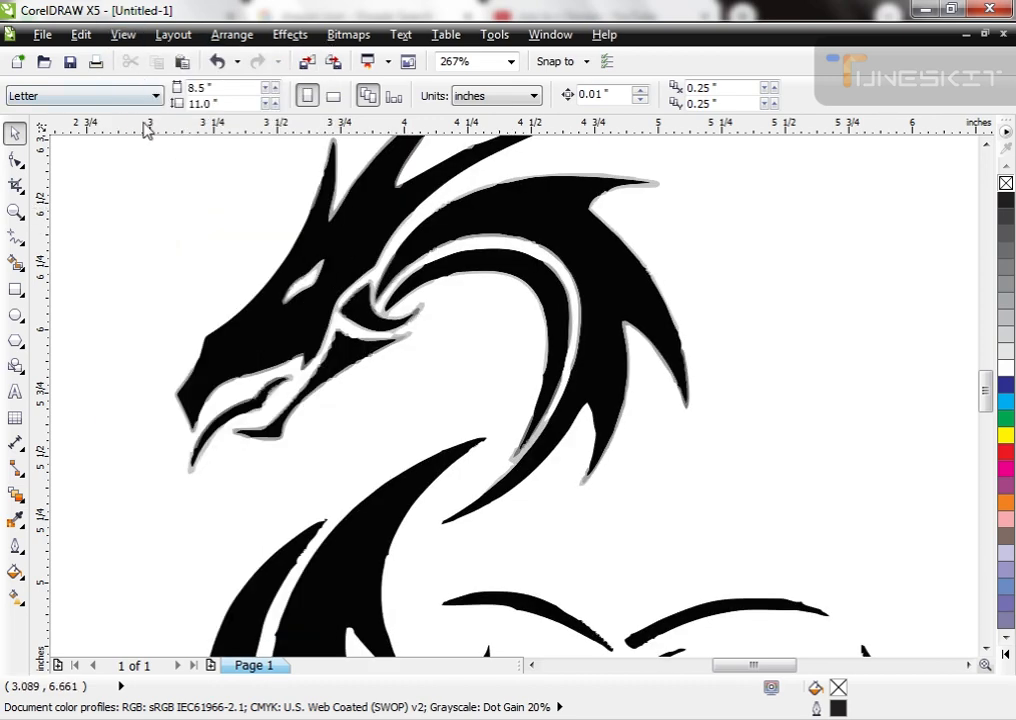
# - Switch to Wireframe view and delete the leftover outline fragments around the dragon's mouth and lower jaw
pyautogui.hotkey('alt', 'v')
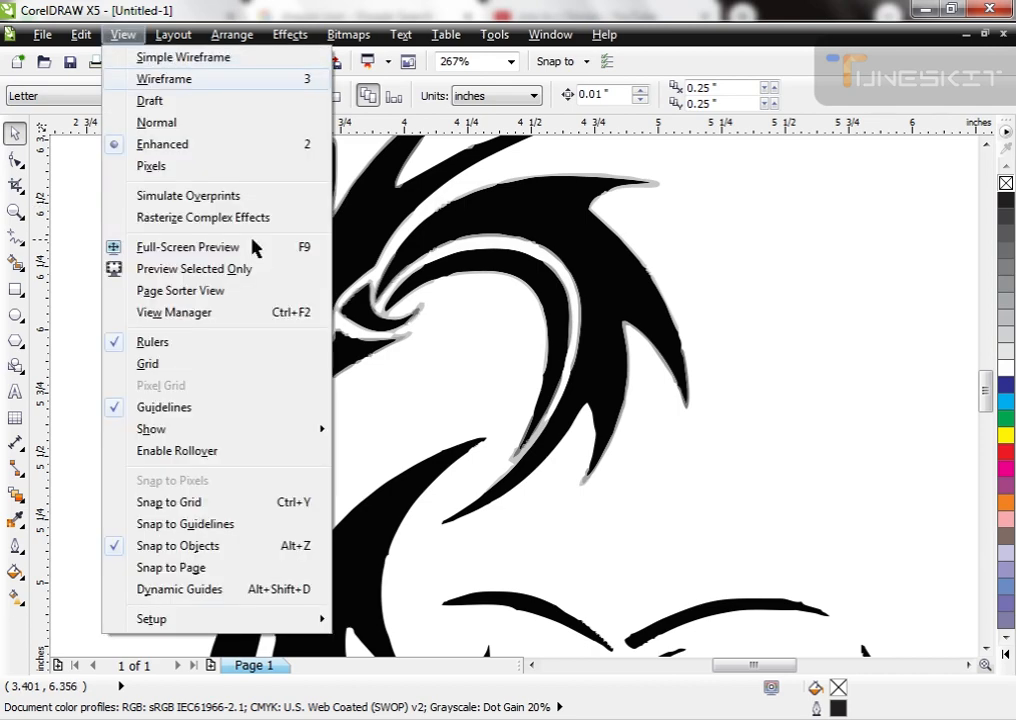
pyautogui.press('w')
pyautogui.moveTo(234, 216)
pyautogui.mouseDown()
pyautogui.moveTo(302, 318)
pyautogui.moveTo(378, 363)
pyautogui.moveTo(360, 357)
pyautogui.mouseUp()
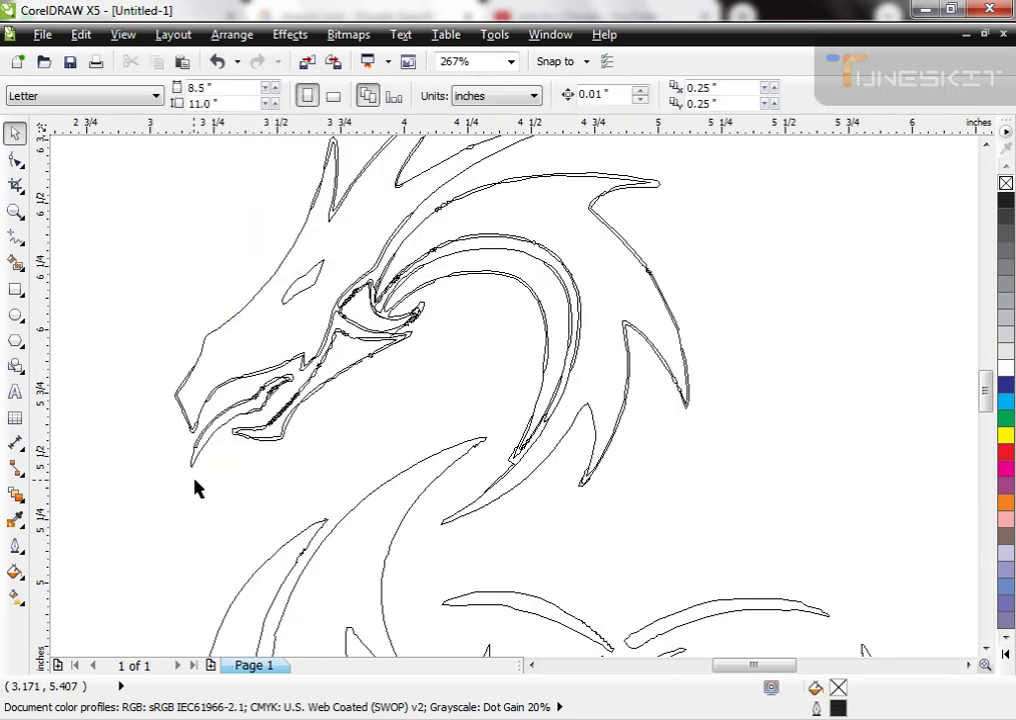
pyautogui.moveTo(179, 322); pyautogui.dragTo(313, 435)
pyautogui.press('Delete')
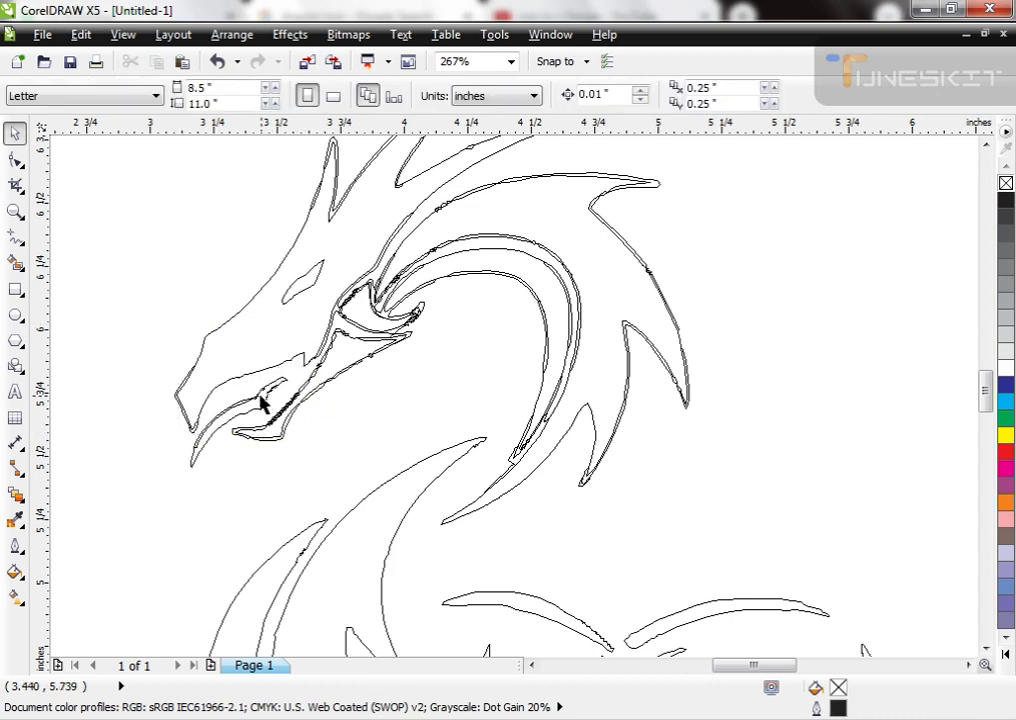
pyautogui.press('Delete')
pyautogui.moveTo(211, 485); pyautogui.dragTo(420, 300)
pyautogui.press('Delete')
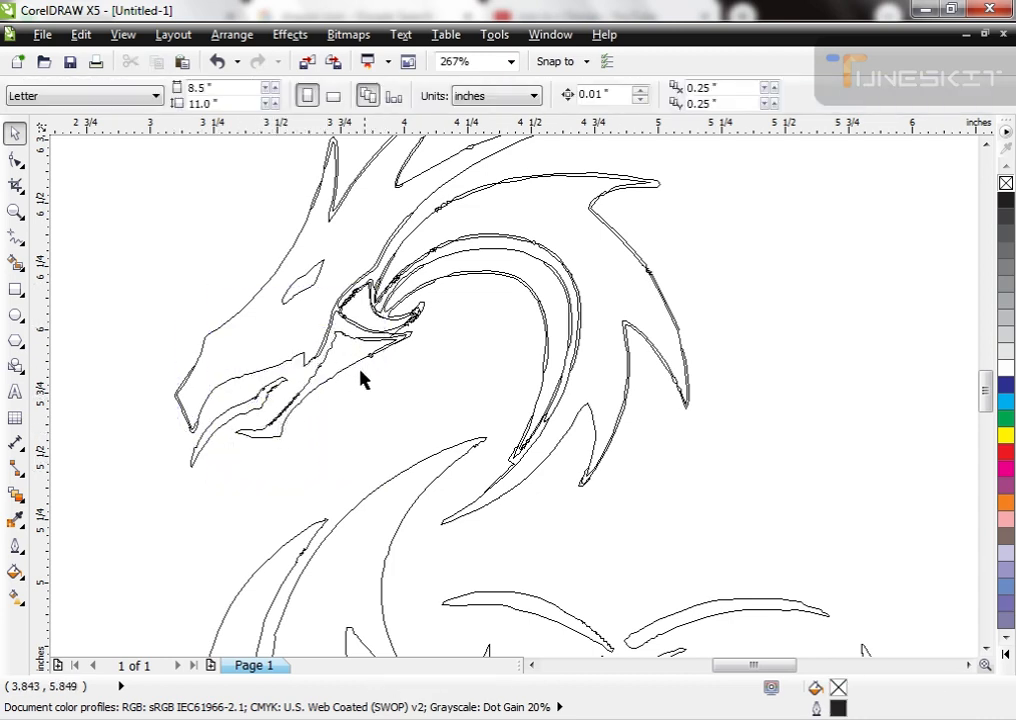
# - Delete the duplicate outlines and small fragments around the cheek and throat behind the dragon's jaw
pyautogui.moveTo(278, 474); pyautogui.dragTo(465, 277)
pyautogui.press('Delete')
pyautogui.moveTo(360, 425); pyautogui.dragTo(452, 301)
pyautogui.press('Delete')
pyautogui.click(386, 300)
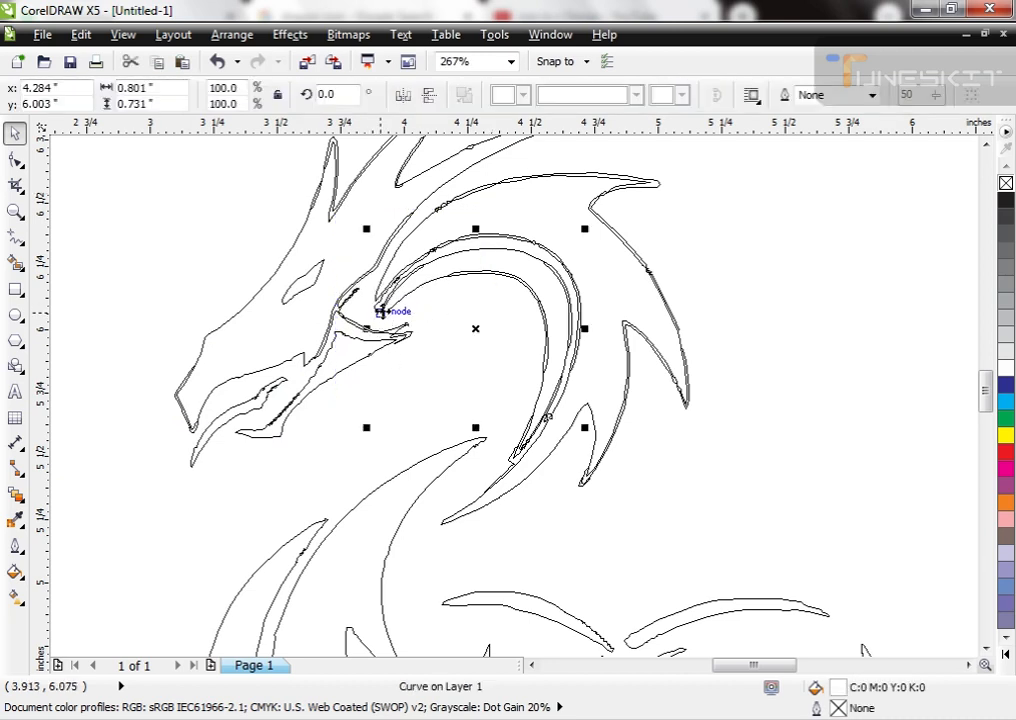
pyautogui.press('Delete')
pyautogui.click(395, 303)
pyautogui.press('Delete')
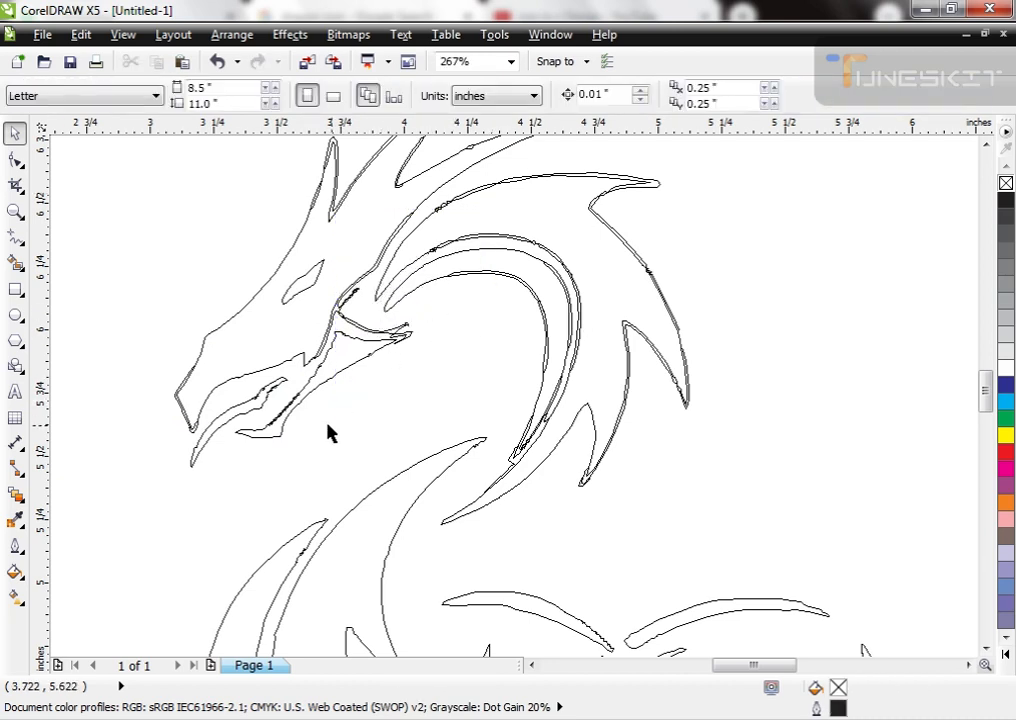
pyautogui.click(350, 301)
pyautogui.press('Delete')
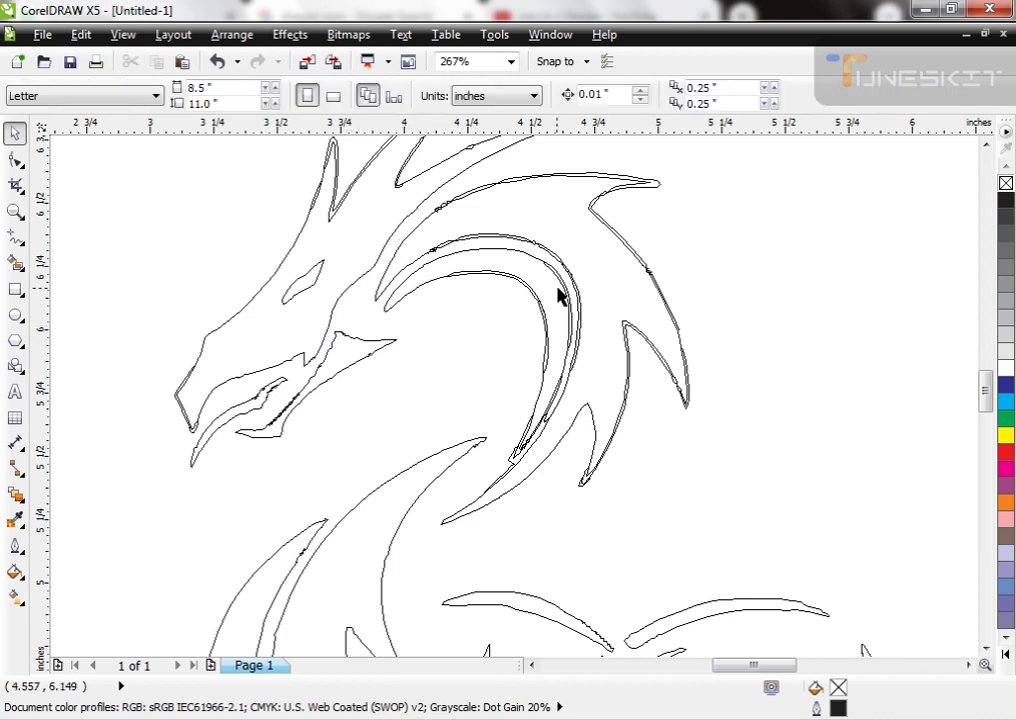
# - Delete the duplicate outline fragments along the curved inner neck bands and the upper neck edge
pyautogui.click(551, 267)
pyautogui.press('Delete')
pyautogui.moveTo(699, 191); pyautogui.dragTo(420, 377)
pyautogui.moveTo(703, 152); pyautogui.dragTo(430, 290)
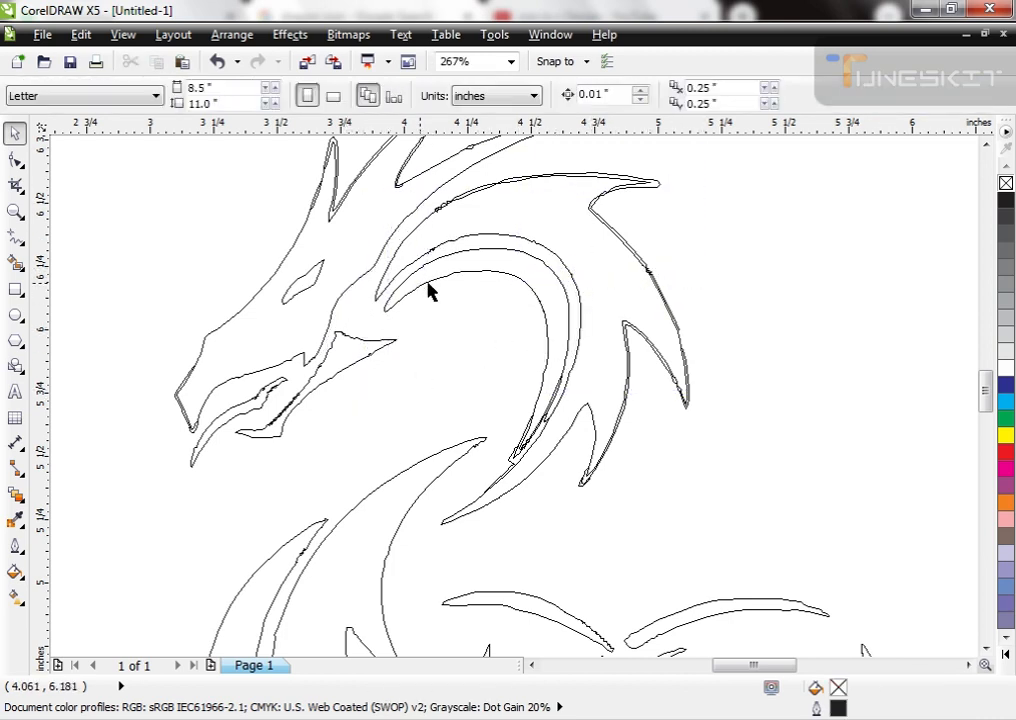
pyautogui.click(471, 199)
pyautogui.press('Delete')
# - Delete the remaining outline fragments around the neck spikes and the lower tip of the inner neck band
pyautogui.moveTo(719, 256); pyautogui.dragTo(528, 512)
pyautogui.press('Delete')
pyautogui.moveTo(610, 458); pyautogui.dragTo(632, 487)
pyautogui.press('Delete')
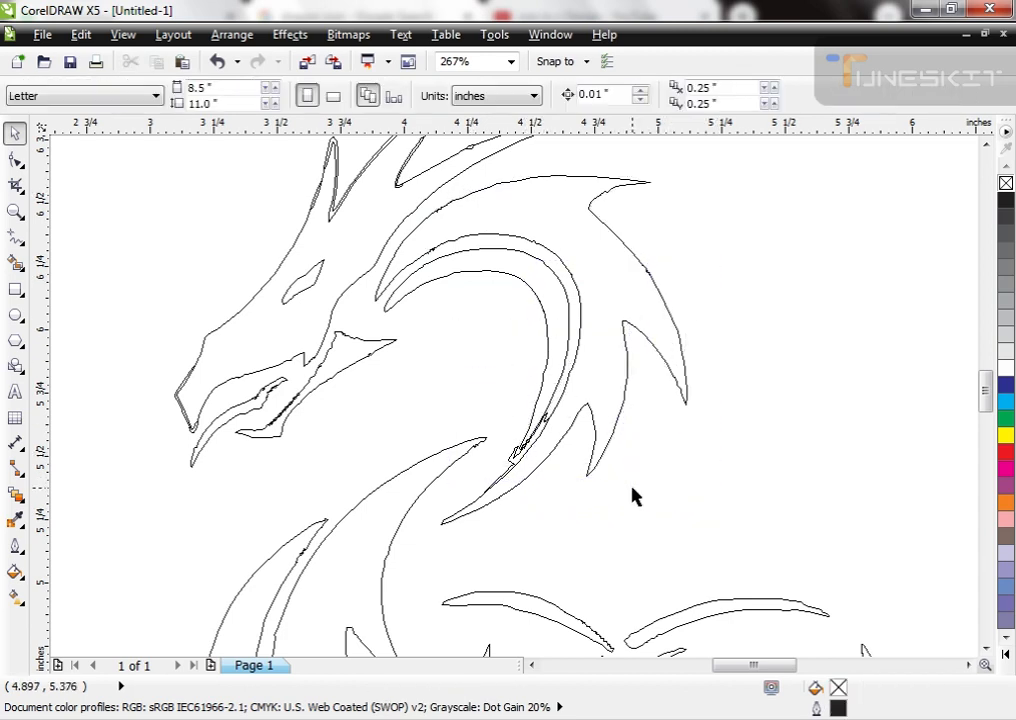
pyautogui.click(512, 454)
pyautogui.press('Delete')
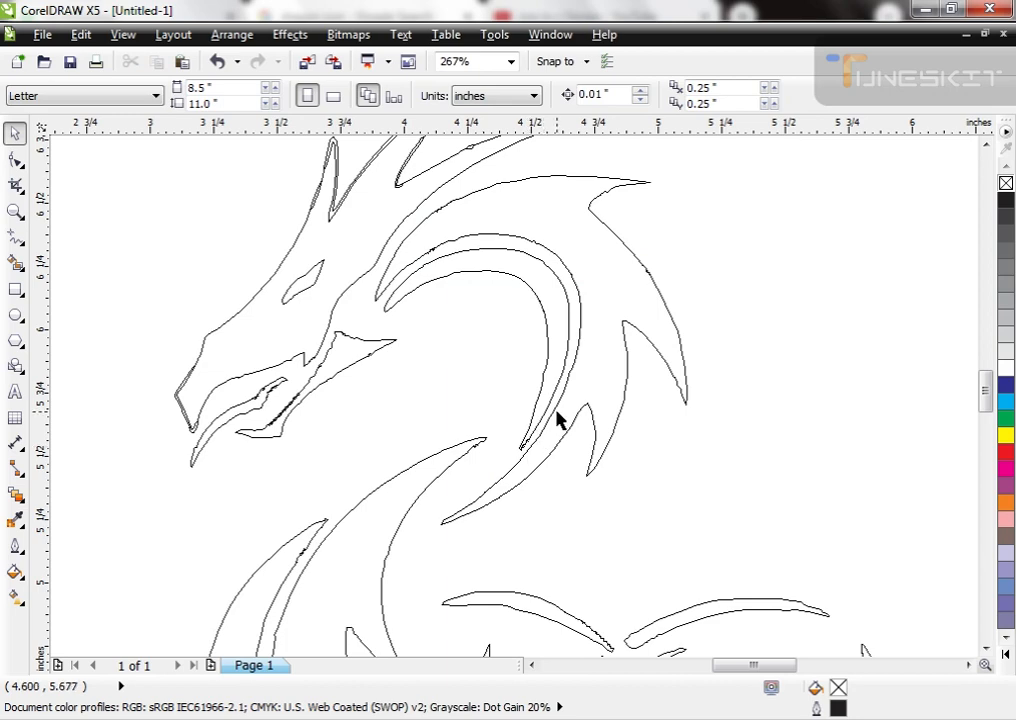
# - Delete the outline fragments around the short spike on the dragon's head and beside the long horns
pyautogui.scroll(-3, 417, 337)
pyautogui.press('z')
pyautogui.moveTo(329, 193); pyautogui.dragTo(556, 304)
pyautogui.press('space')
pyautogui.moveTo(777, 127); pyautogui.dragTo(363, 390)
pyautogui.press('Delete')
pyautogui.moveTo(168, 220); pyautogui.dragTo(351, 472)
pyautogui.press('Delete')
pyautogui.click(262, 330)
pyautogui.press('Delete')
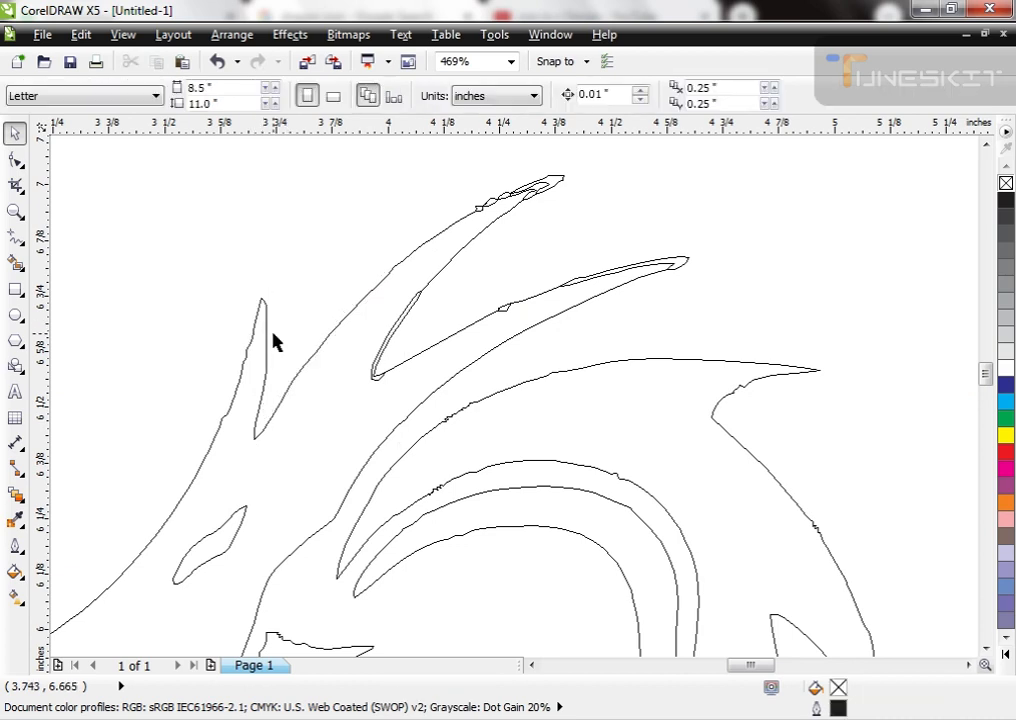
# - Delete the last outline fragments along the edges and tips of the two long horns
pyautogui.moveTo(398, 149); pyautogui.dragTo(630, 365)
pyautogui.press('Delete')
pyautogui.moveTo(723, 203); pyautogui.dragTo(378, 360)
pyautogui.press('Delete')
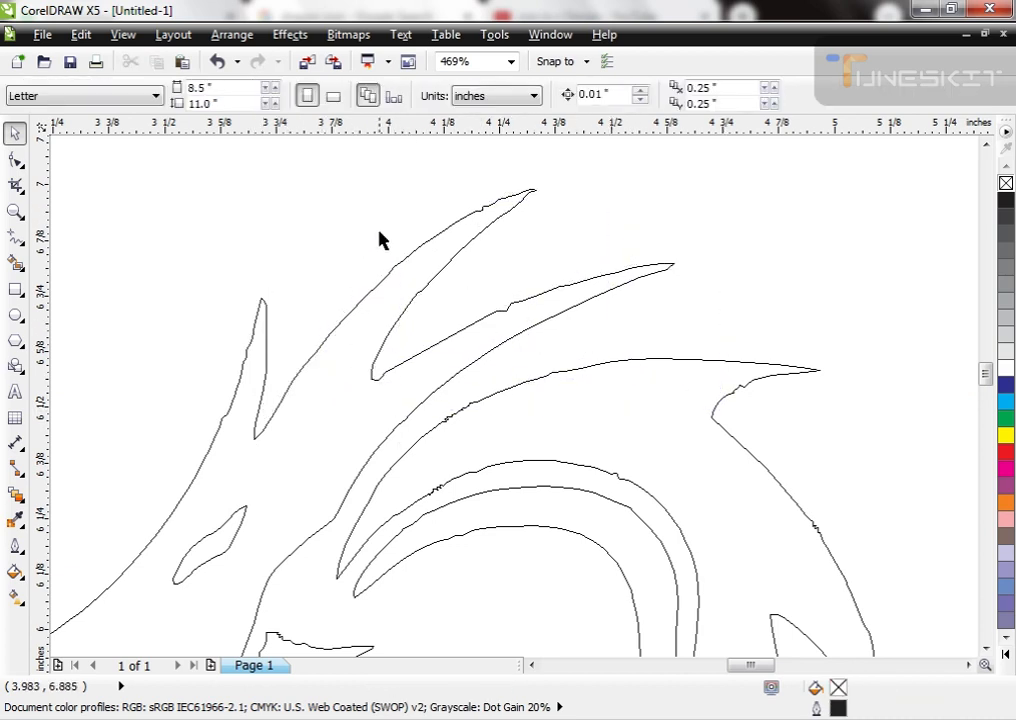
# - Delete the jagged nodes along the upper edge of the thin left arc leading to the tail crossing
pyautogui.scroll(-1, 380, 236)
pyautogui.press('F2')
pyautogui.moveTo(274, 320); pyautogui.dragTo(662, 582)
pyautogui.scroll(-1, 497, 405)
pyautogui.press('F2')
pyautogui.moveTo(490, 408); pyautogui.dragTo(683, 548)
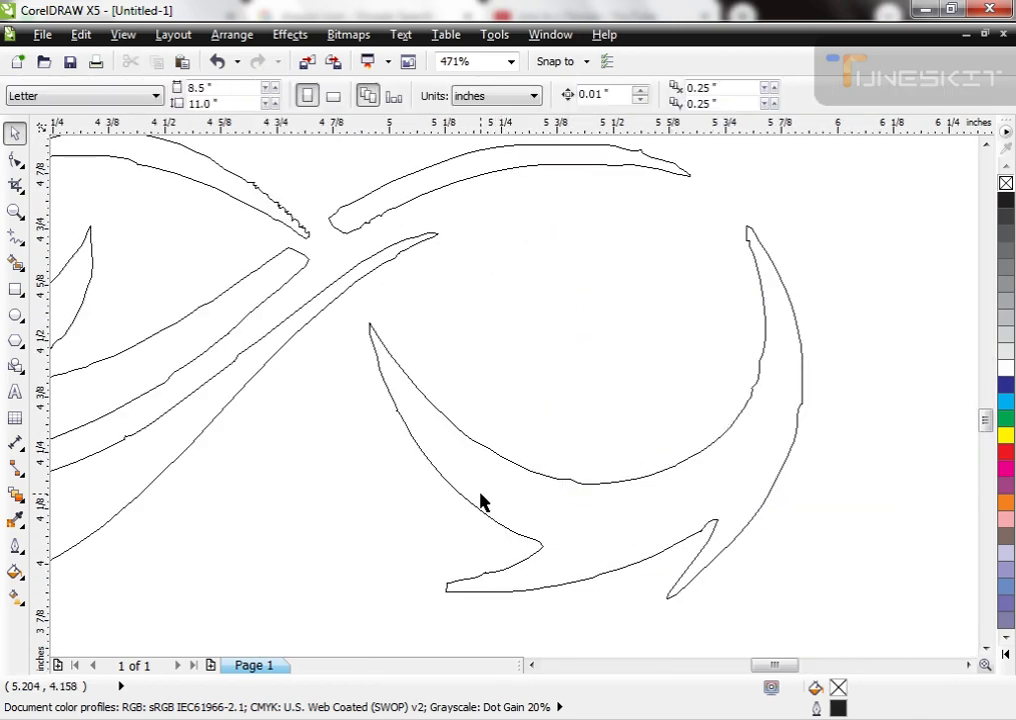
pyautogui.scroll(-1, 481, 499)
pyautogui.press('F2')
pyautogui.moveTo(290, 271); pyautogui.dragTo(457, 398)
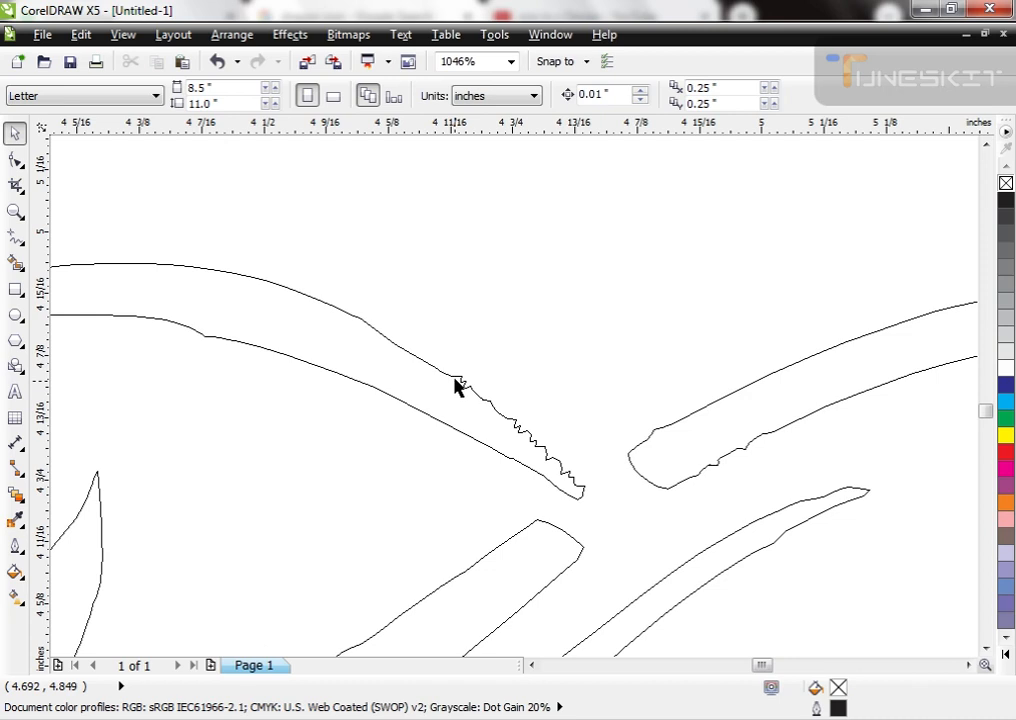
pyautogui.doubleClick(459, 376)
pyautogui.moveTo(531, 322); pyautogui.dragTo(419, 407)
pyautogui.press('Delete')
pyautogui.moveTo(526, 359); pyautogui.dragTo(493, 421)
pyautogui.press('Delete')
pyautogui.moveTo(558, 381); pyautogui.dragTo(500, 474)
pyautogui.press('Delete')
pyautogui.moveTo(582, 409); pyautogui.dragTo(526, 494)
pyautogui.press('Delete')
pyautogui.moveTo(438, 297); pyautogui.dragTo(296, 398)
pyautogui.press('Delete')
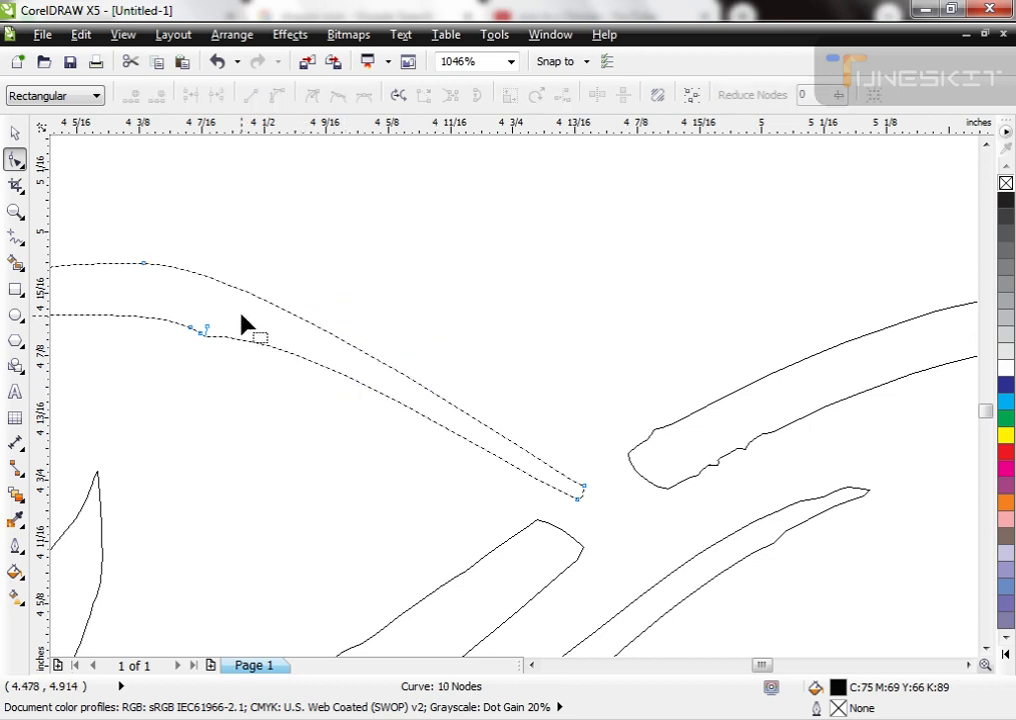
# - Delete the surplus nodes from the left arc's lower edge and from its upper edge toward the outer tip
pyautogui.moveTo(241, 315); pyautogui.dragTo(129, 370)
pyautogui.press('Delete')
pyautogui.scroll(-1, 392, 322)
pyautogui.press('F2')
pyautogui.moveTo(160, 235); pyautogui.dragTo(414, 406)
pyautogui.moveTo(524, 252); pyautogui.dragTo(278, 354)
pyautogui.press('Delete')
pyautogui.moveTo(130, 335); pyautogui.dragTo(234, 386)
pyautogui.press('Delete')
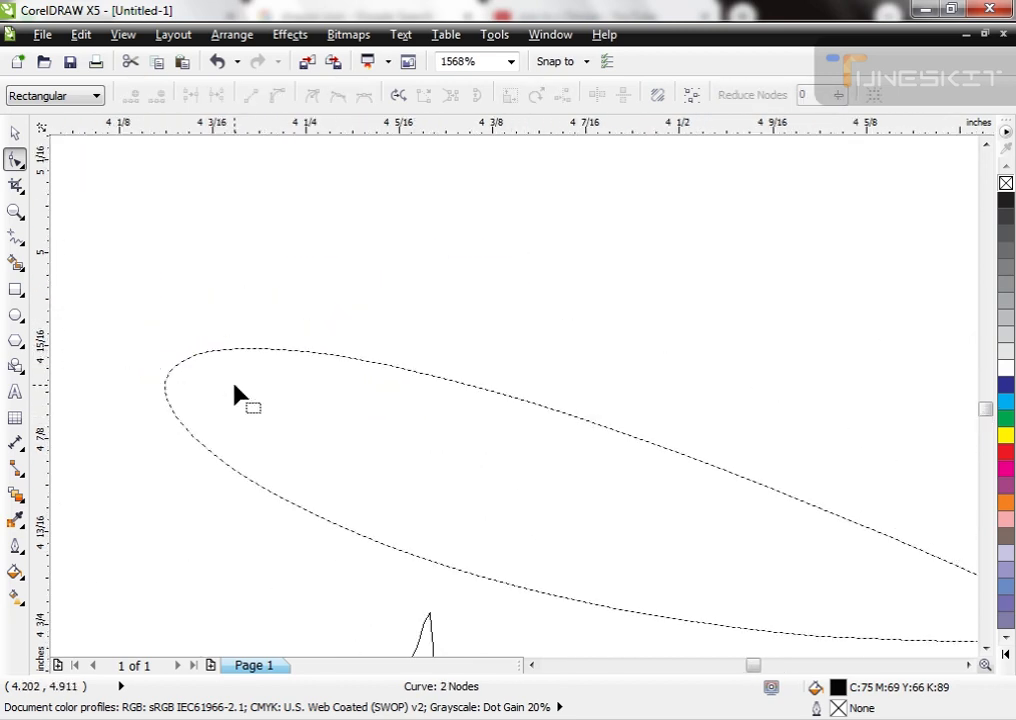
pyautogui.hotkey('ctrl', 'z')
# - Remove the surplus nodes at the left arc's outer tip and reshape its lower edge around an added node
pyautogui.moveTo(267, 268); pyautogui.dragTo(178, 366)
pyautogui.press('Delete')
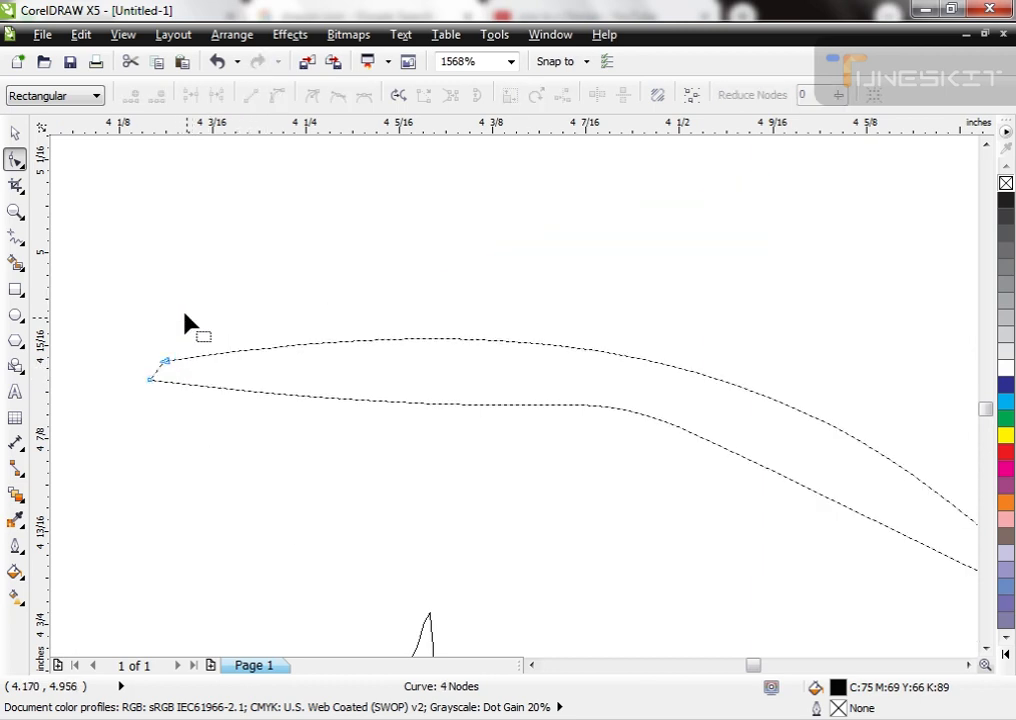
pyautogui.scroll(-1, 188, 323)
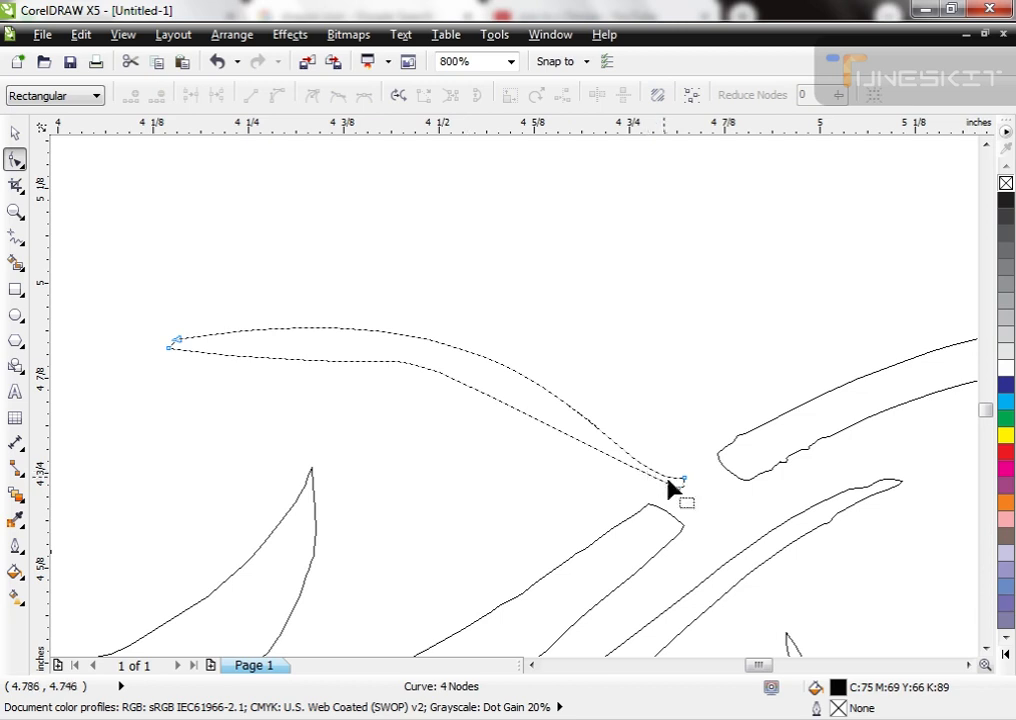
pyautogui.click(677, 482)
pyautogui.click(291, 309)
pyautogui.moveTo(338, 370)
pyautogui.mouseDown()
pyautogui.moveTo(336, 352)
pyautogui.moveTo(344, 366)
pyautogui.mouseUp()
pyautogui.doubleClick(418, 377)
pyautogui.moveTo(418, 377); pyautogui.dragTo(447, 375)
pyautogui.moveTo(426, 385); pyautogui.dragTo(420, 368)
pyautogui.click(350, 360)
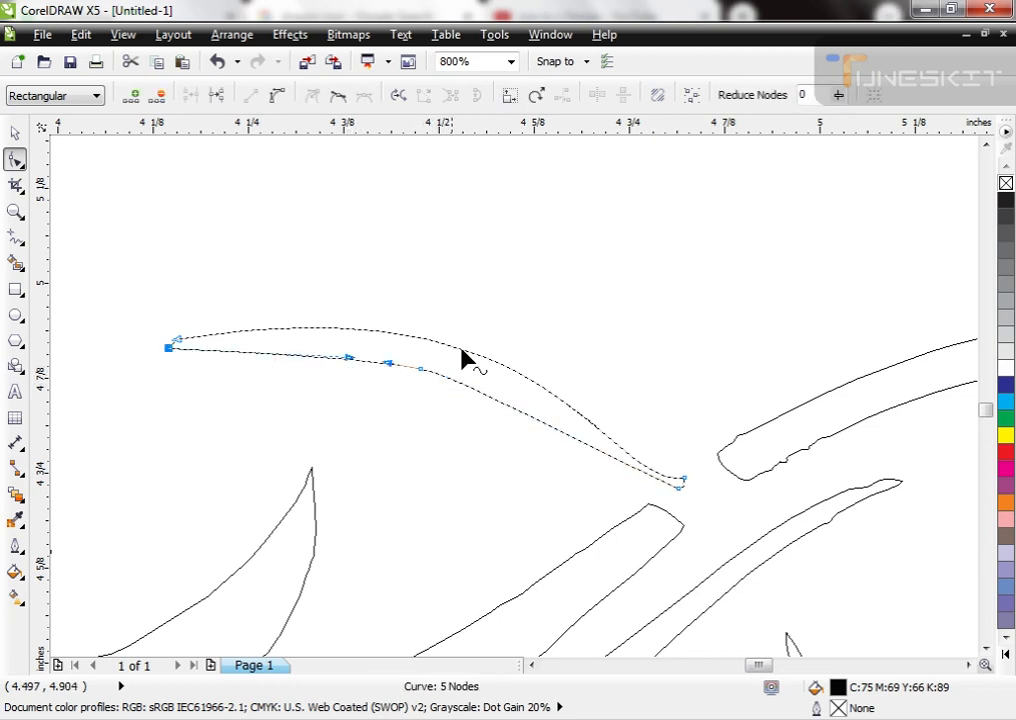
pyautogui.press('space')
pyautogui.click(517, 274)
# - Open the right arc above the tail for node editing and delete the bumpy nodes near its outer tip
pyautogui.scroll(-2, 455, 308)
pyautogui.press('F2')
pyautogui.moveTo(461, 248); pyautogui.dragTo(744, 442)
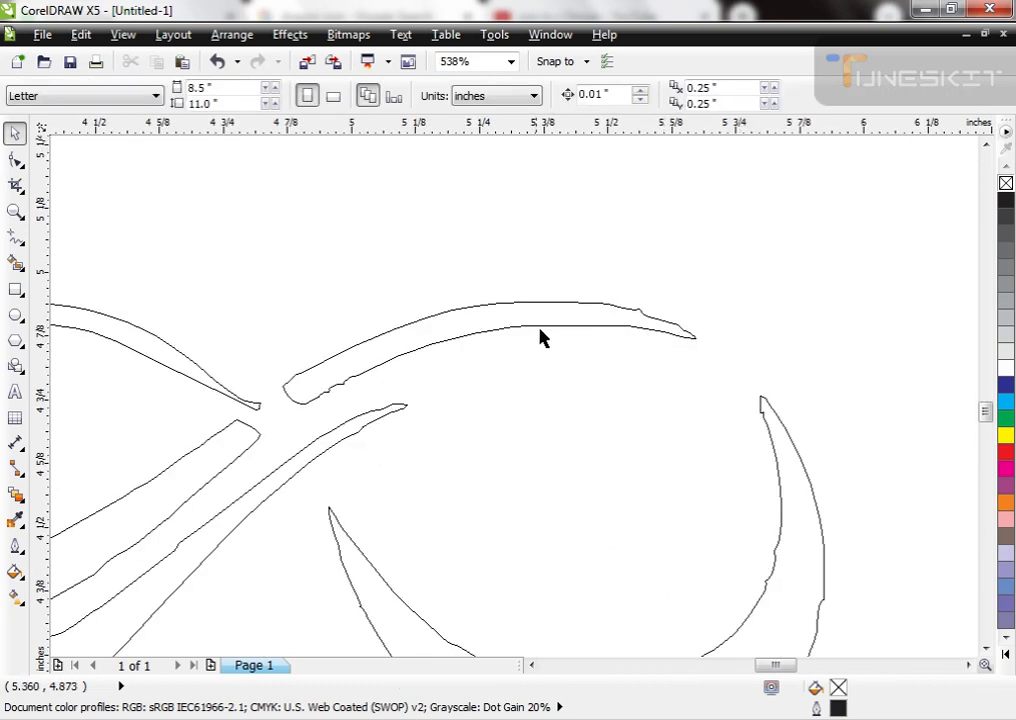
pyautogui.click(541, 329)
pyautogui.press('space')
pyautogui.moveTo(597, 320); pyautogui.dragTo(673, 340)
pyautogui.press('Delete')
pyautogui.press('Delete')
# - Delete the surplus nodes along the right arc's upper and lower edges and at its inner end
pyautogui.moveTo(599, 322); pyautogui.dragTo(425, 370)
pyautogui.press('Delete')
pyautogui.press('Delete')
pyautogui.moveTo(343, 404); pyautogui.dragTo(304, 410)
pyautogui.press('Delete')
pyautogui.moveTo(314, 358); pyautogui.dragTo(294, 396)
pyautogui.press('Delete')
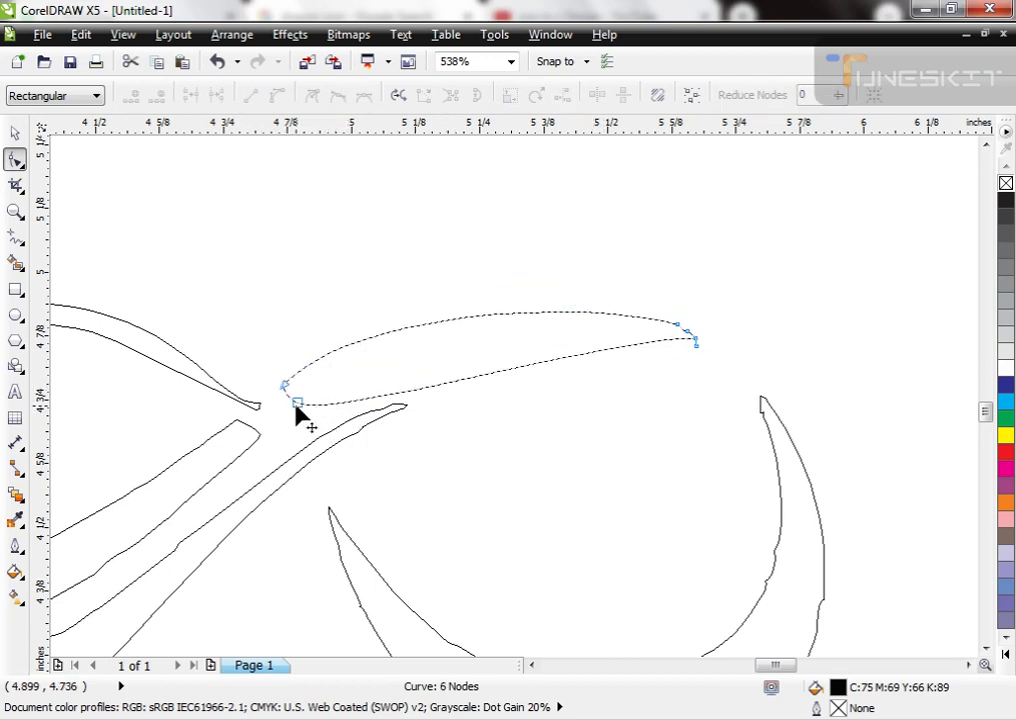
# - Bend the right arc's lower edge upward with its curve handles so it follows the upper edge as a thin band
pyautogui.click(298, 404)
pyautogui.moveTo(466, 382); pyautogui.dragTo(441, 343)
pyautogui.moveTo(305, 378); pyautogui.dragTo(340, 330)
pyautogui.press('space')
pyautogui.press('Escape')
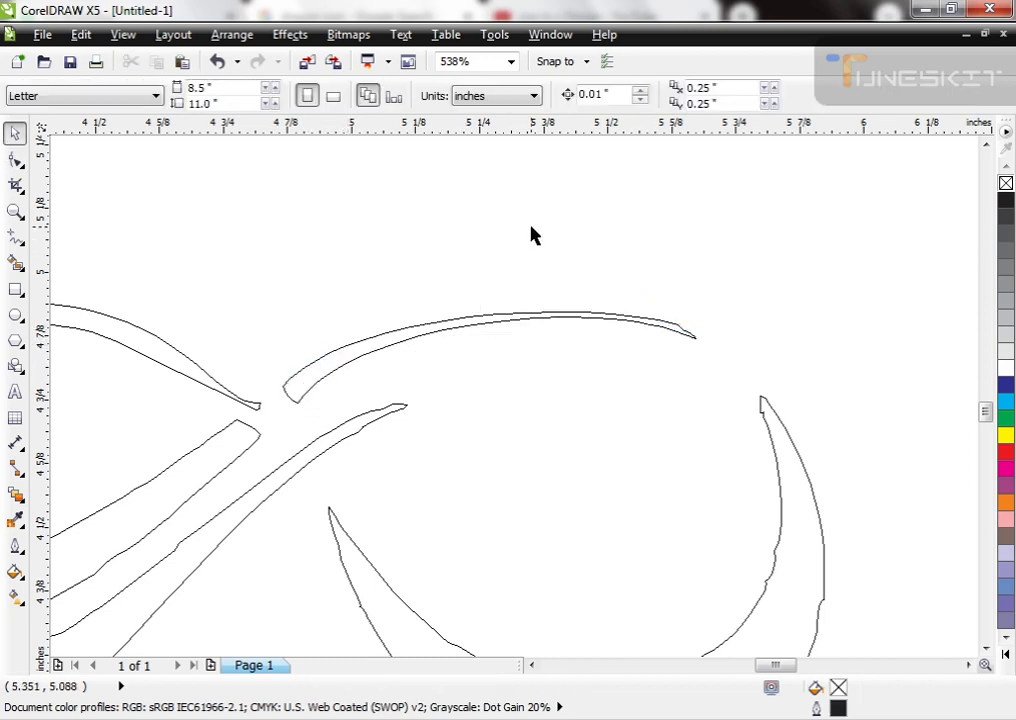
# - Switch to Enhanced view and frame the filled arcs and the tail
pyautogui.hotkey('alt', 'v')
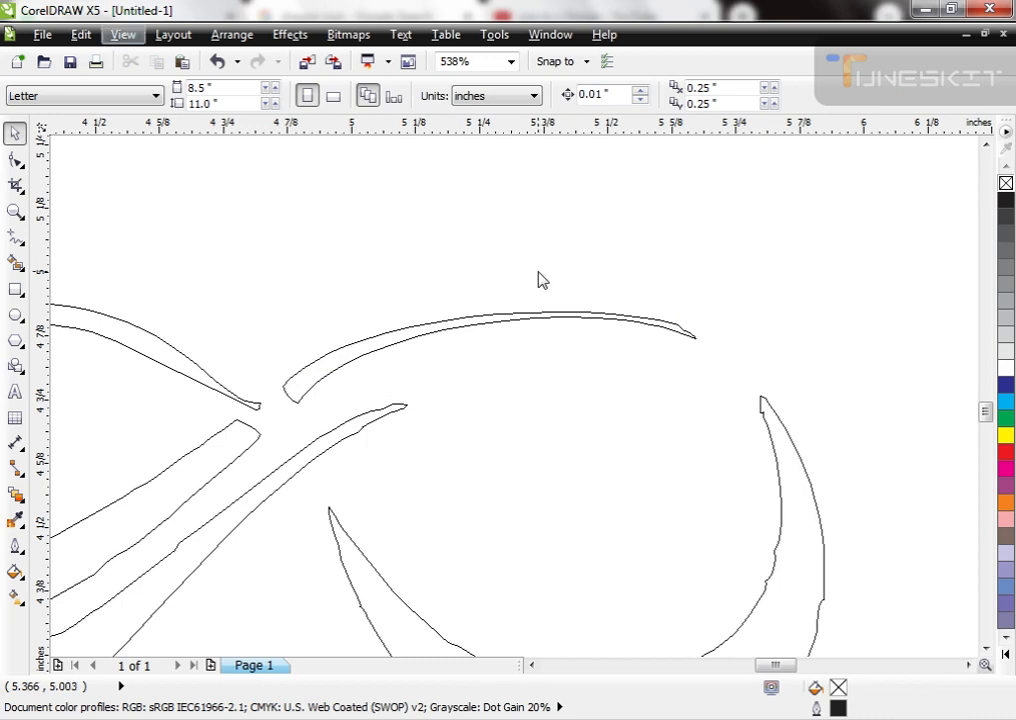
pyautogui.press('e')
pyautogui.scroll(-4, 537, 279)
pyautogui.scroll(3, 643, 430)
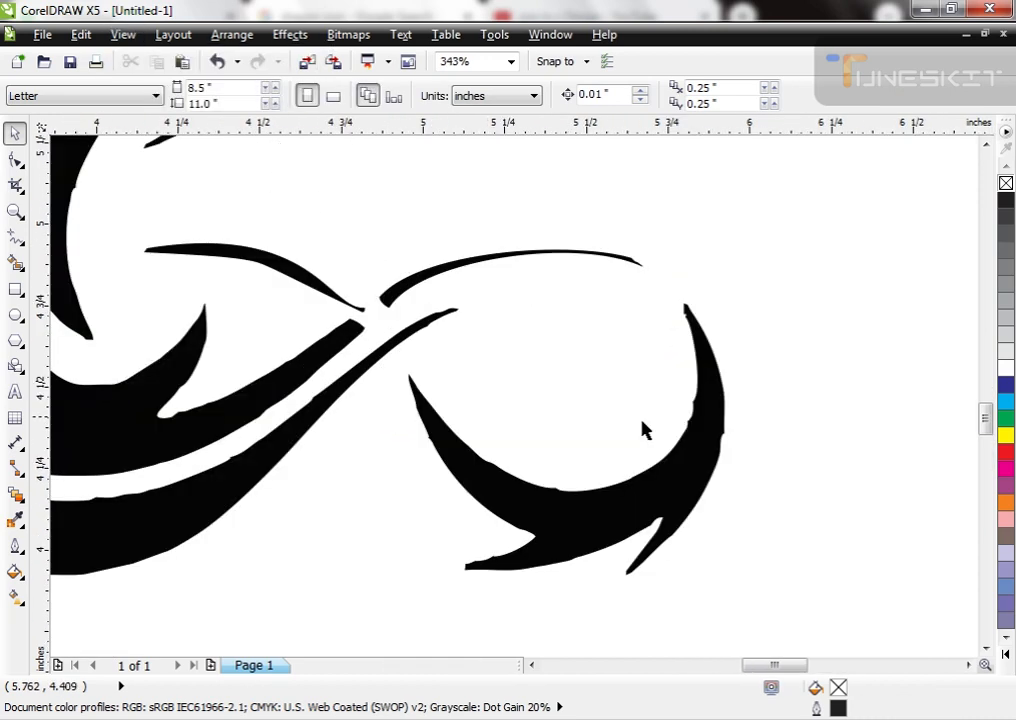
# - Reshape the left arc's upper edge with its curve handles into a smooth sweep down to the inner end
pyautogui.doubleClick(276, 262)
pyautogui.scroll(3, 258, 244)
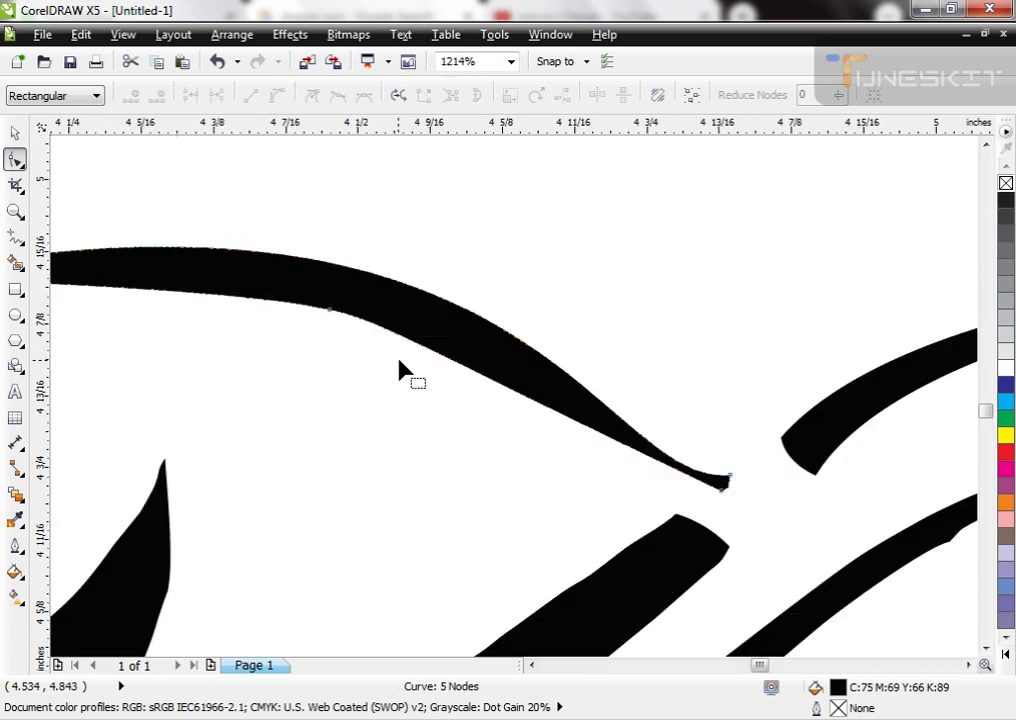
pyautogui.click(728, 478)
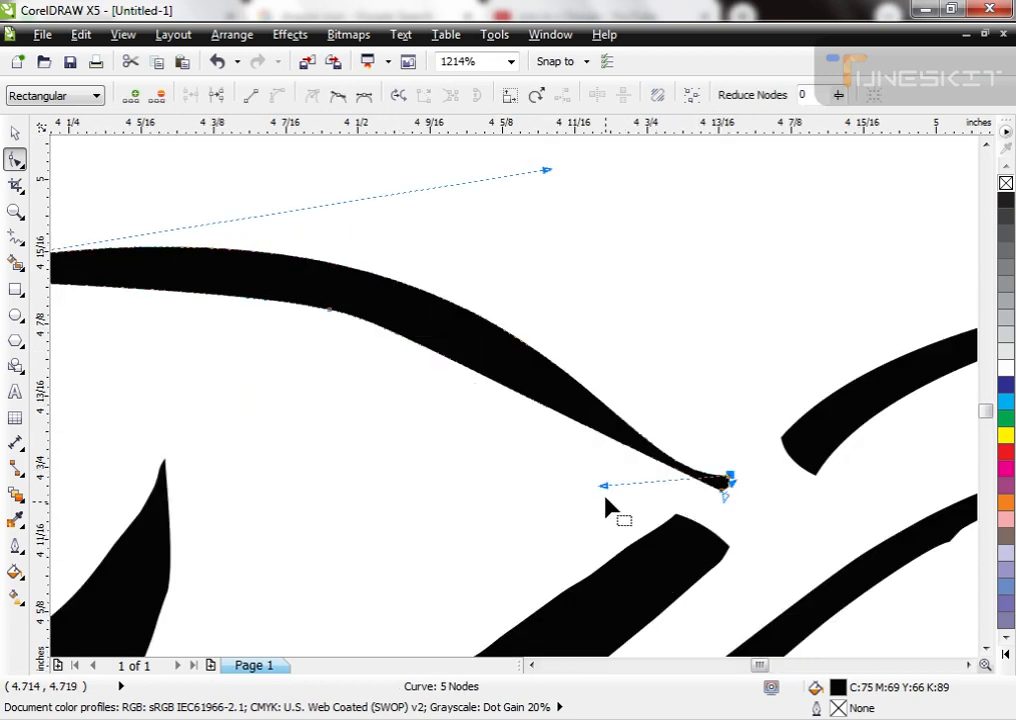
pyautogui.moveTo(603, 486); pyautogui.dragTo(660, 428)
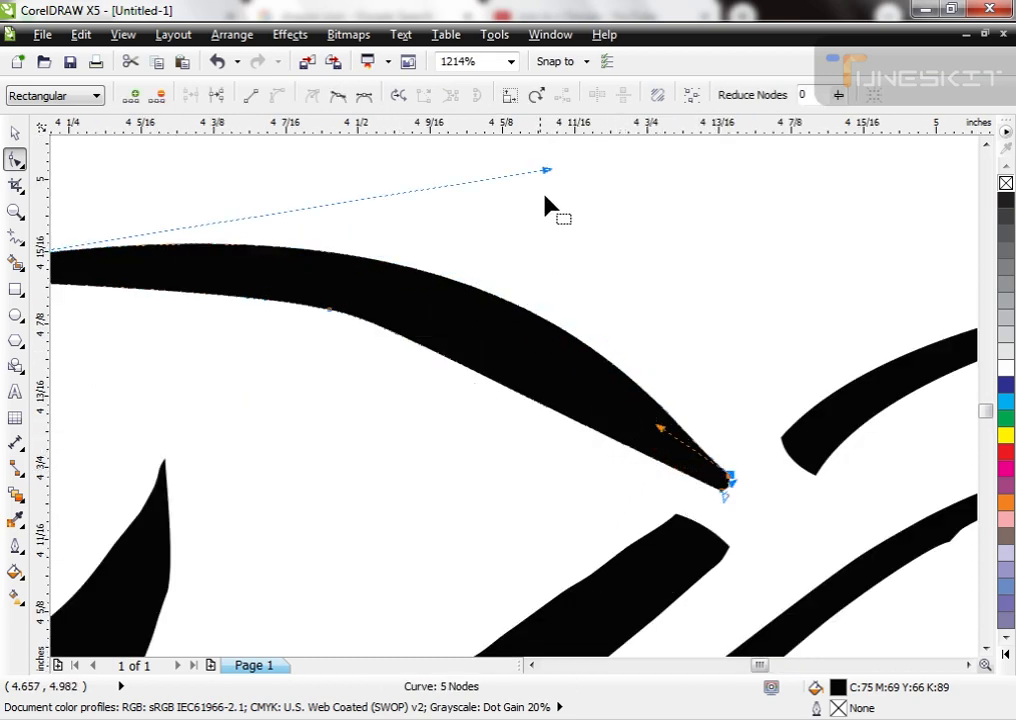
pyautogui.moveTo(545, 175); pyautogui.dragTo(557, 247)
pyautogui.click(524, 227)
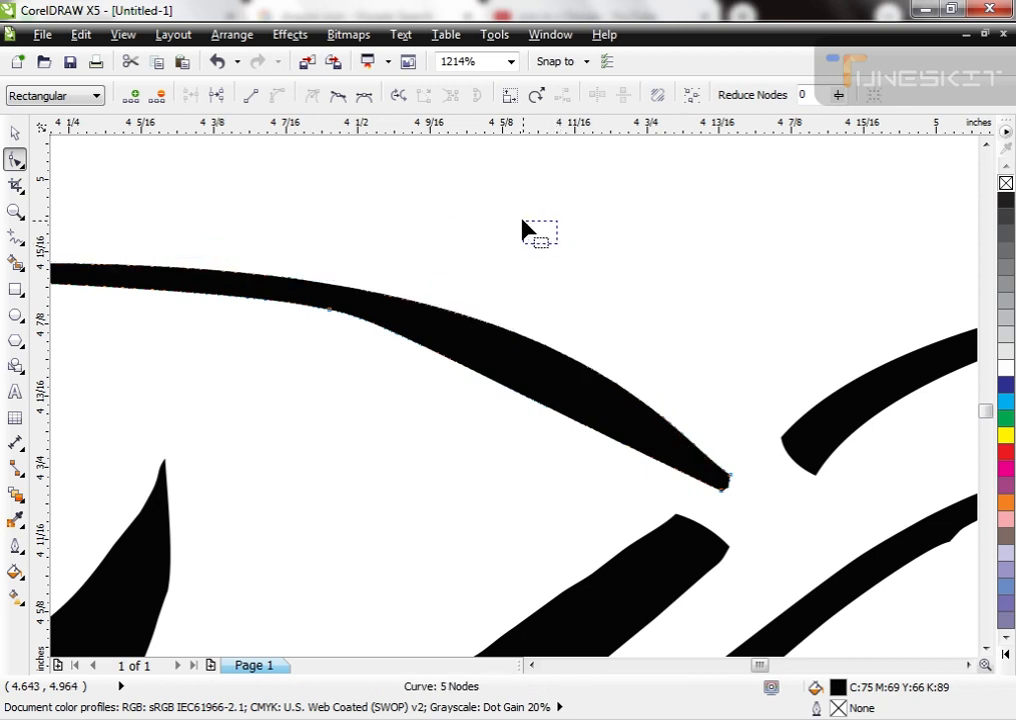
# - Adjust the curve handle on the upper edge of the left arc from its outer tip node
pyautogui.scroll(-1, 580, 448)
pyautogui.click(549, 418)
pyautogui.press('F2')
pyautogui.moveTo(209, 234); pyautogui.dragTo(690, 528)
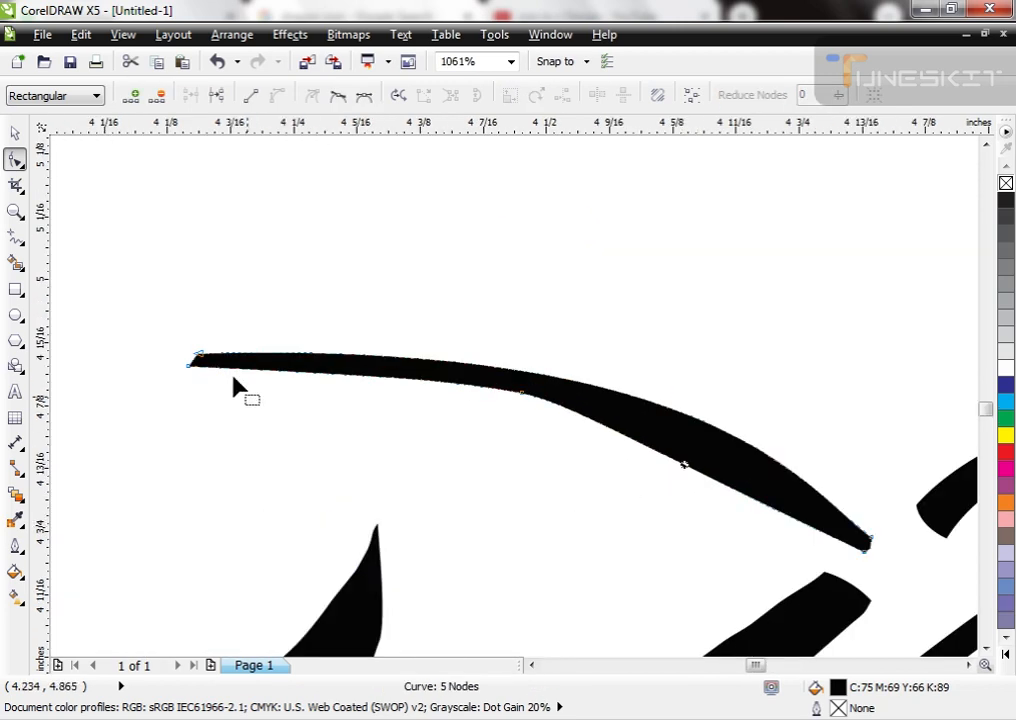
pyautogui.click(199, 358)
pyautogui.moveTo(726, 340); pyautogui.dragTo(622, 311)
pyautogui.press('space')
# - Thicken the right arc by raising the curve handle of the upper-edge node near its outer tip
pyautogui.scroll(-2, 303, 353)
pyautogui.press('F2')
pyautogui.moveTo(527, 251); pyautogui.dragTo(657, 453)
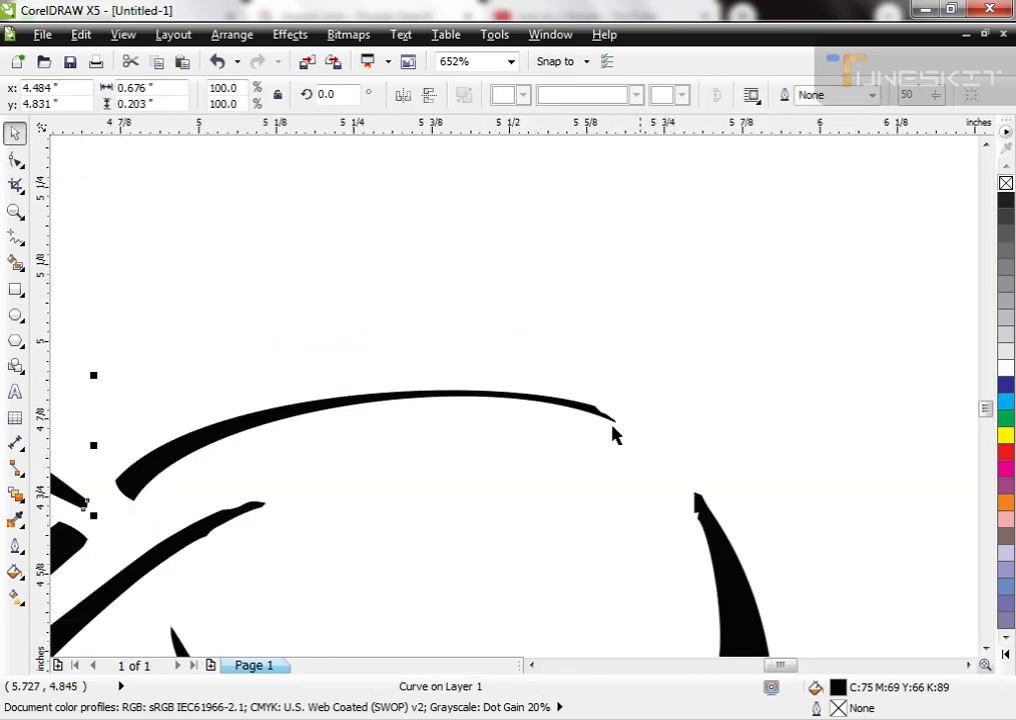
pyautogui.press('space')
pyautogui.click(597, 409)
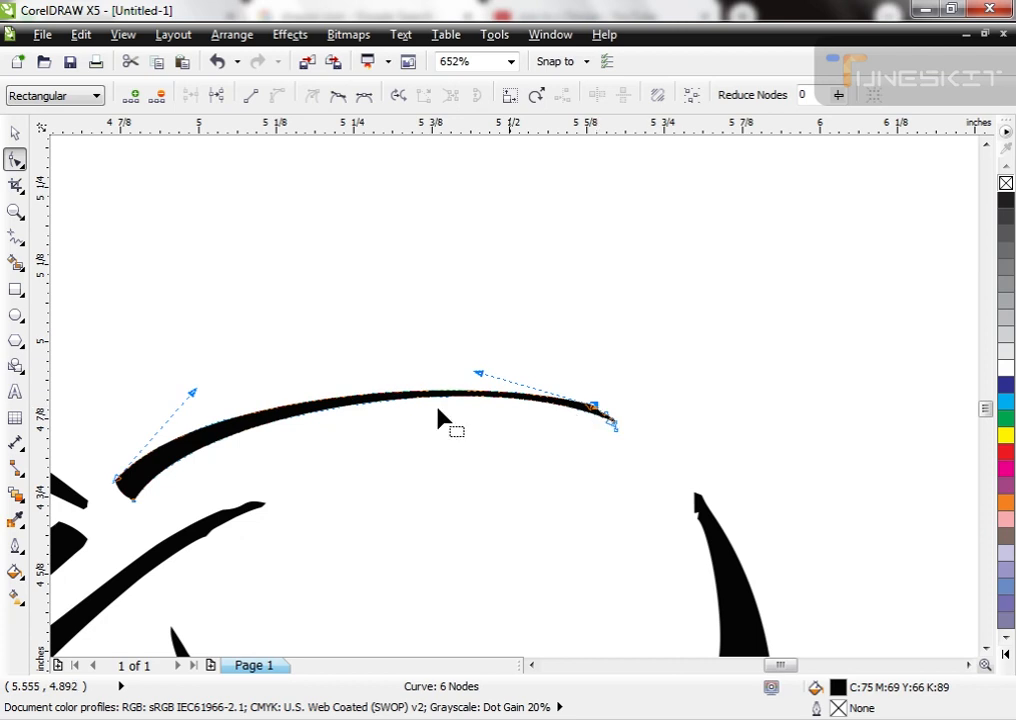
pyautogui.moveTo(478, 374); pyautogui.dragTo(471, 345)
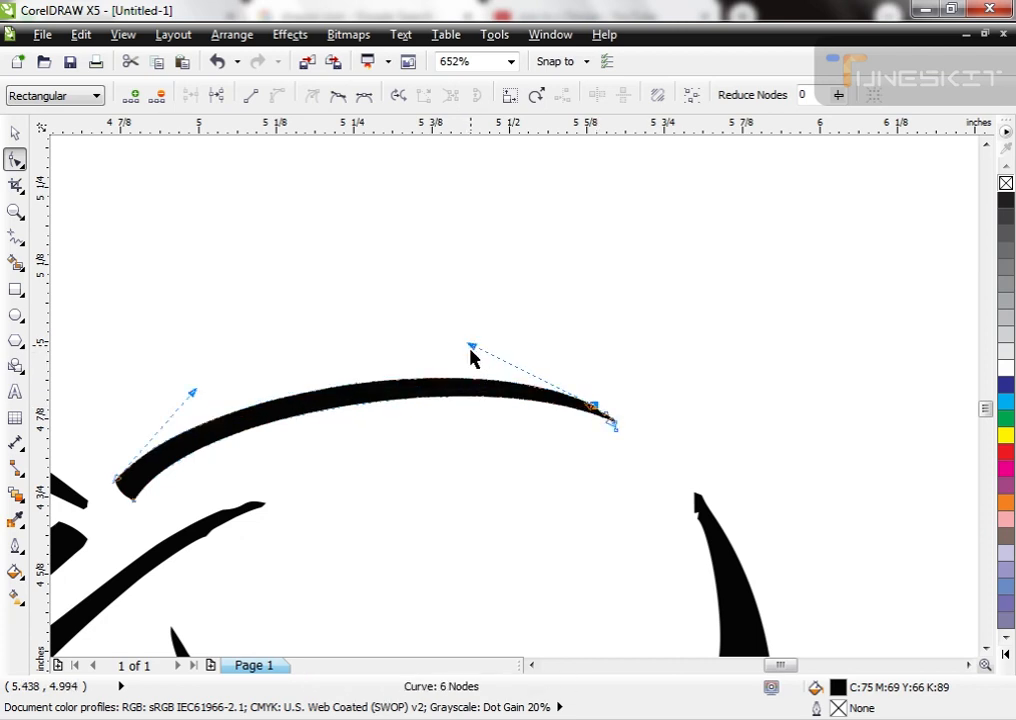
pyautogui.press('space')
pyautogui.click(640, 425)
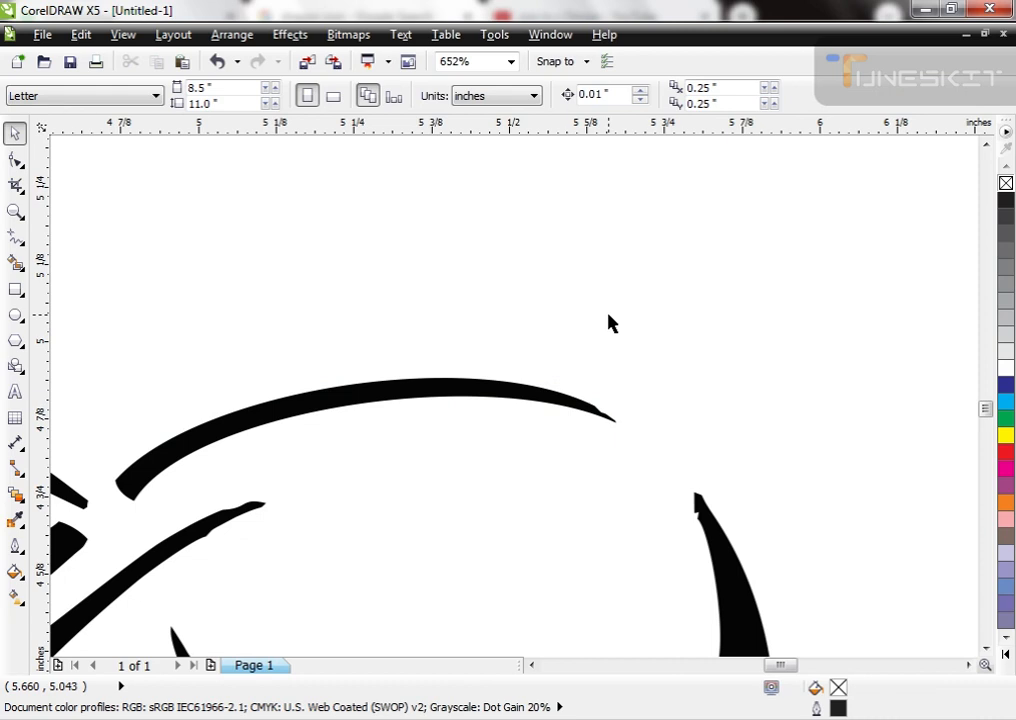
# - Select the large tail crescent for node editing and undo the trial node removal along its inner edge
pyautogui.scroll(-3, 632, 307)
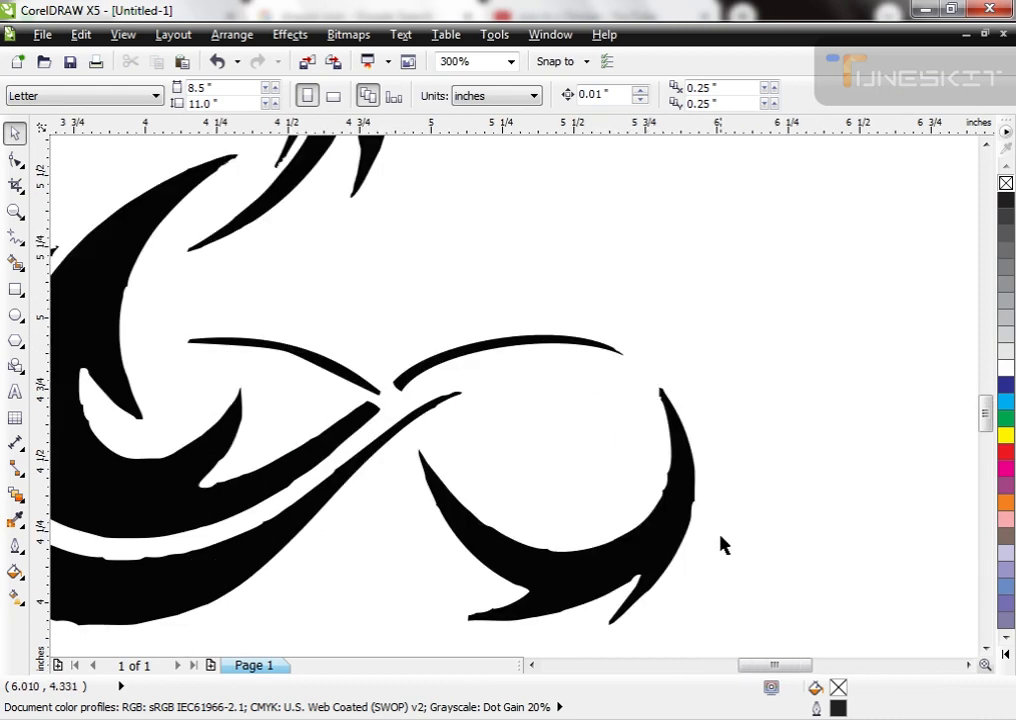
pyautogui.click(659, 550)
pyautogui.scroll(-2, 590, 420)
pyautogui.scroll(3, 650, 465)
pyautogui.moveTo(551, 469); pyautogui.dragTo(528, 424)
pyautogui.hotkey('ctrl', 'z')
pyautogui.press('F10')
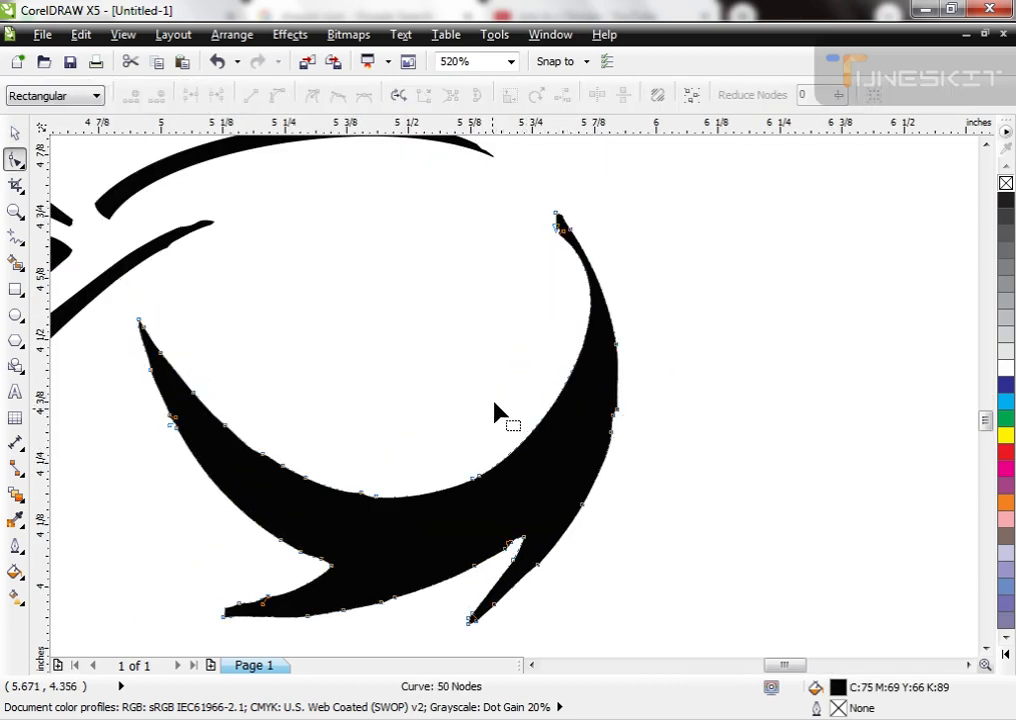
pyautogui.hotkey('ctrl', 'z')
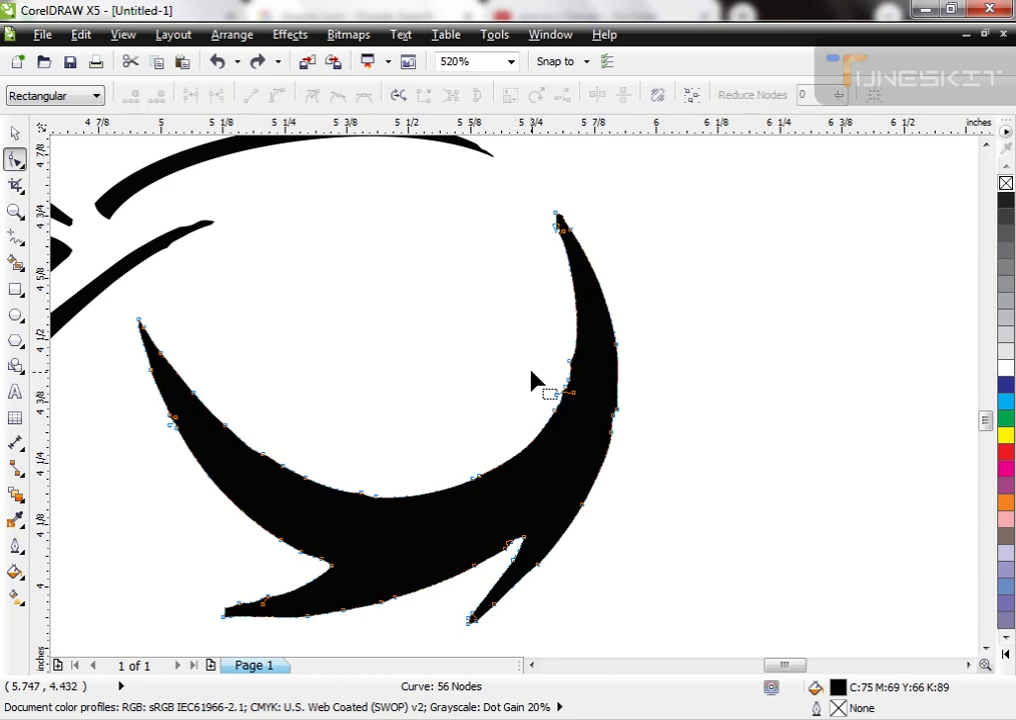
# - Delete the redundant nodes on the inner and outer edges of the crescent's right arm
pyautogui.moveTo(586, 441); pyautogui.dragTo(589, 449)
pyautogui.press('Delete')
pyautogui.press('Delete')
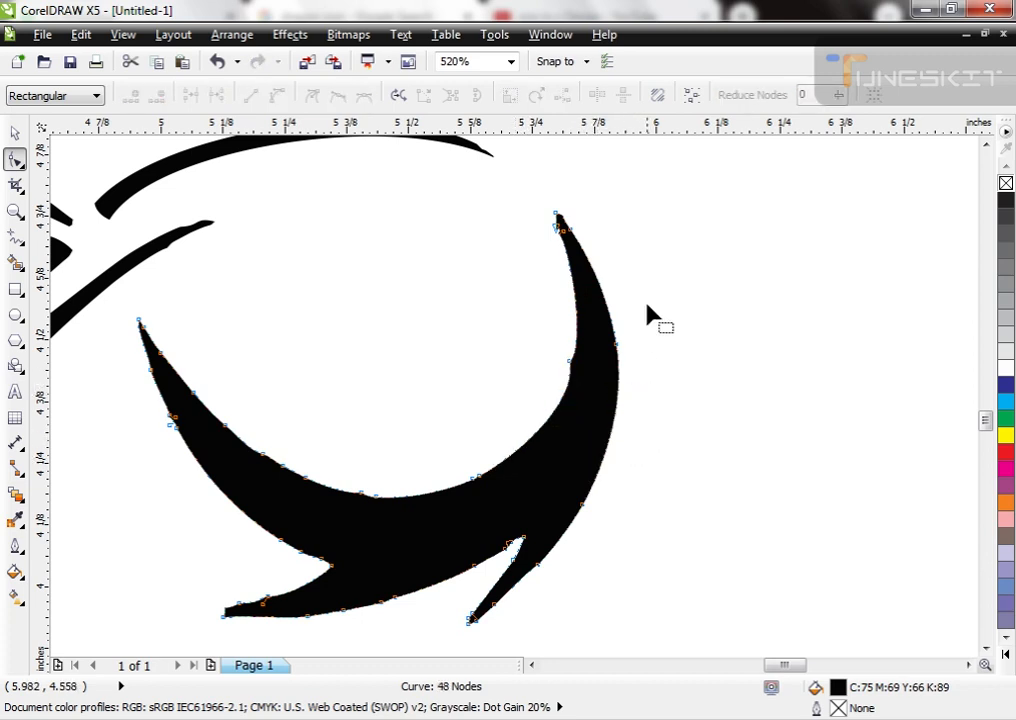
pyautogui.press('Delete')
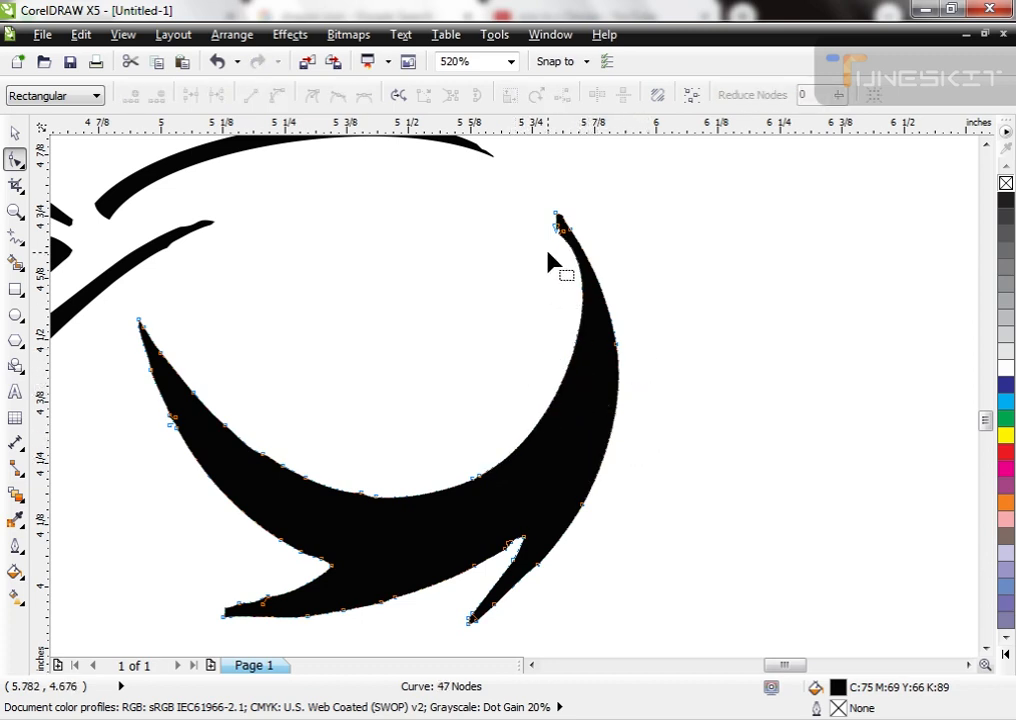
# - Delete the redundant nodes along the bottom and left part of the crescent's inner edge
pyautogui.moveTo(488, 416); pyautogui.dragTo(345, 526)
pyautogui.press('Delete')
pyautogui.moveTo(331, 390); pyautogui.dragTo(238, 494)
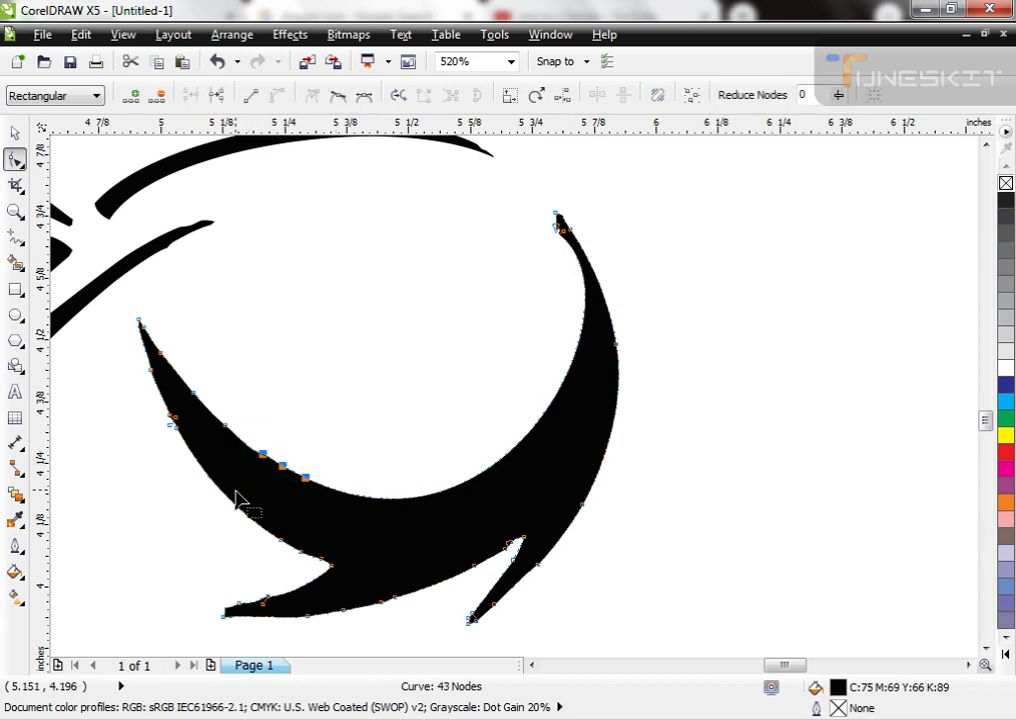
pyautogui.press('Delete')
pyautogui.press('Delete')
# - Delete the jagged nodes along the outer edge of the crescent's left arm
pyautogui.scroll(-3, 261, 401)
pyautogui.moveTo(356, 477); pyautogui.dragTo(190, 363)
pyautogui.scroll(5, 200, 380)
pyautogui.press('Delete')
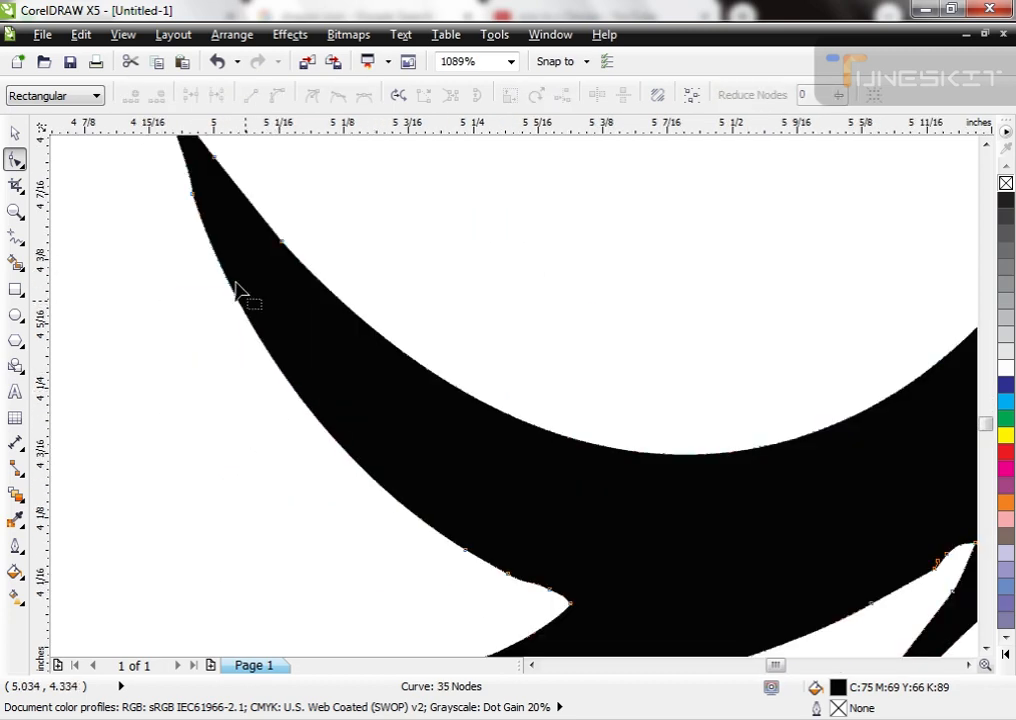
# - Delete the extra nodes beside the crescent's left notch and on the upper edge of its lower-left spike
pyautogui.scroll(-4, 340, 340)
pyautogui.scroll(3, 385, 390)
pyautogui.moveTo(383, 390); pyautogui.dragTo(437, 352)
pyautogui.press('Delete')
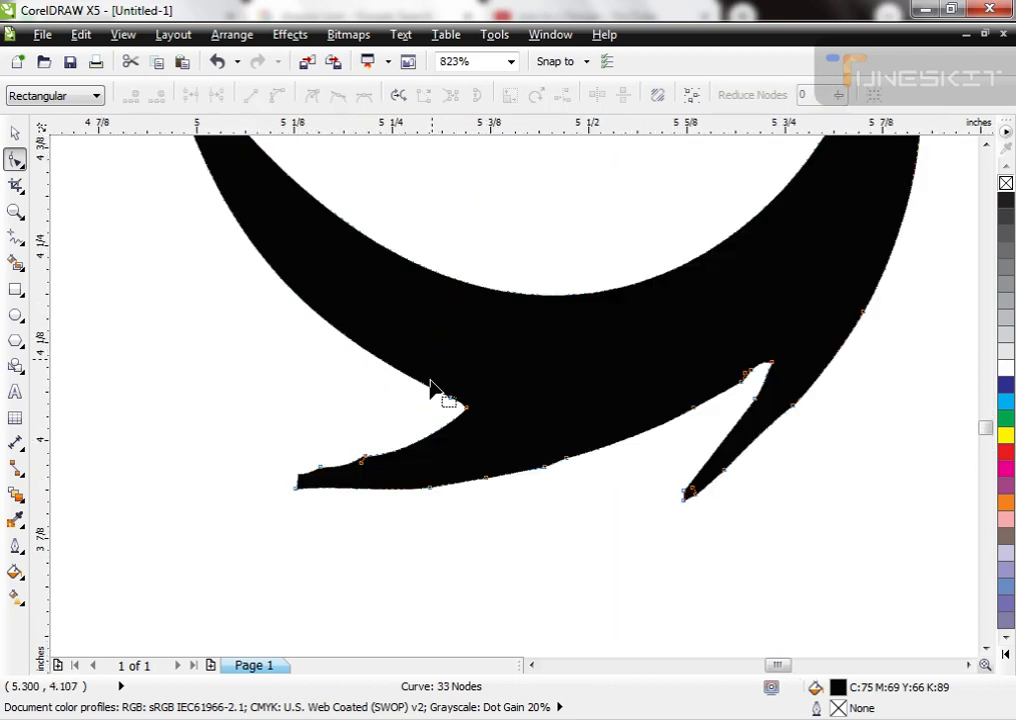
pyautogui.moveTo(313, 436); pyautogui.dragTo(390, 481)
pyautogui.press('Delete')
# - Smooth the crescent's lower edge by deleting its extra nodes from the blunt left spike tip to the right notch
pyautogui.moveTo(392, 531); pyautogui.dragTo(632, 428)
pyautogui.press('Delete')
pyautogui.press('Delete')
pyautogui.scroll(-1, 531, 402)
pyautogui.press('F2')
pyautogui.moveTo(538, 284); pyautogui.dragTo(783, 465)
pyautogui.press('Delete')
pyautogui.moveTo(290, 409); pyautogui.dragTo(400, 497)
pyautogui.press('Delete')
pyautogui.scroll(-1, 493, 512)
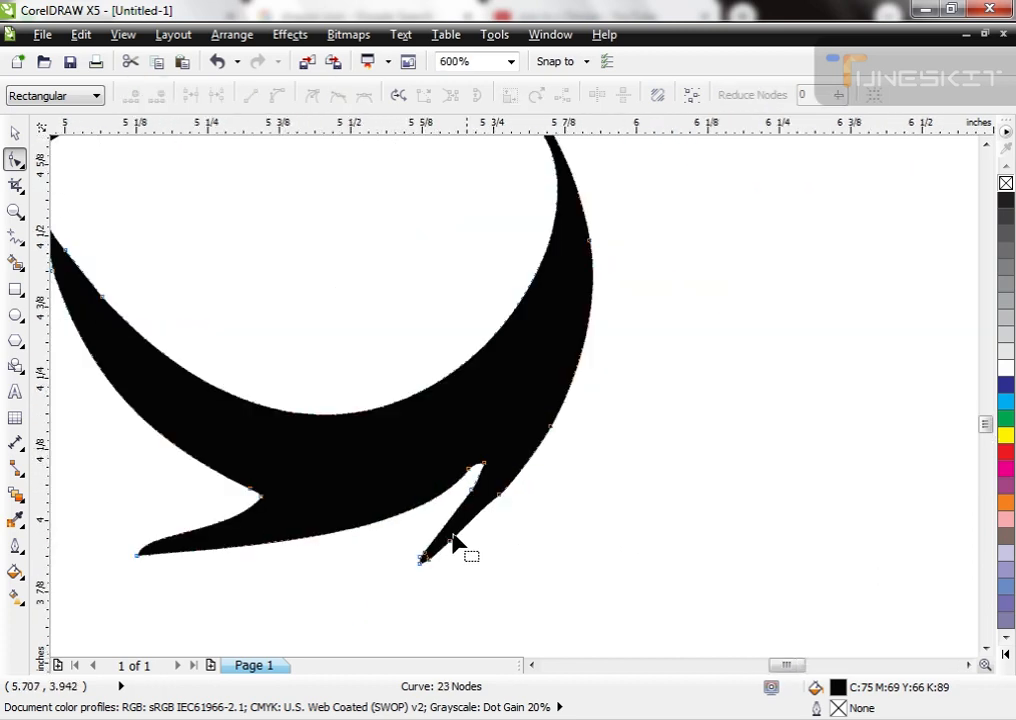
# - Delete the extra nodes on the crescent's lower-right outer edge and at the tip of its right spike
pyautogui.scroll(1, 454, 544)
pyautogui.moveTo(549, 447); pyautogui.dragTo(545, 455)
pyautogui.press('Delete')
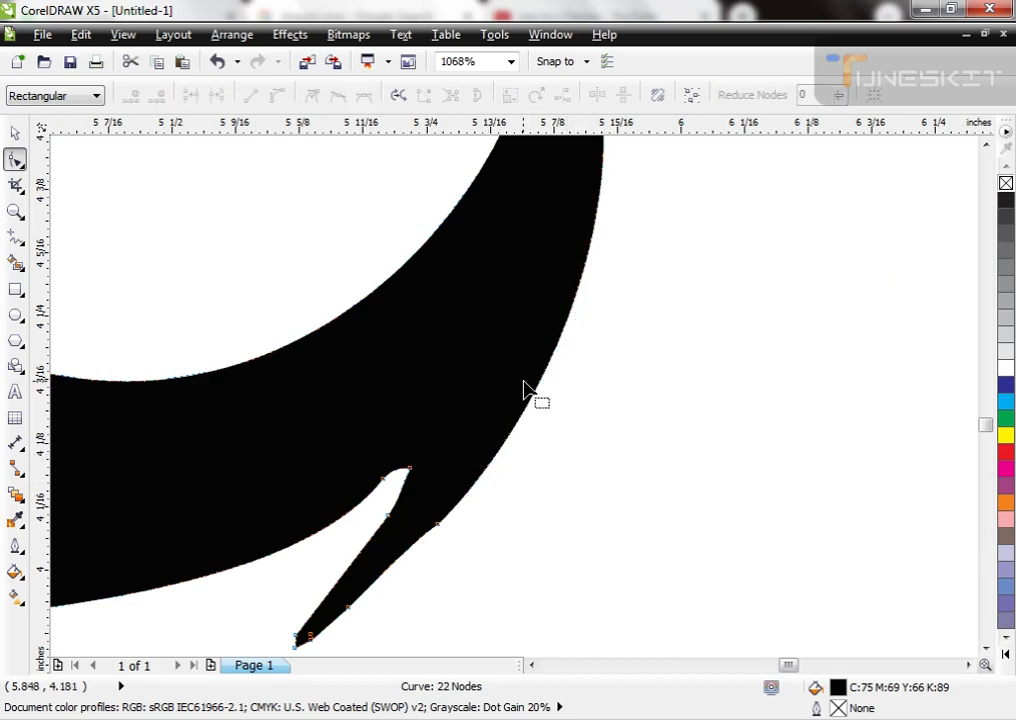
pyautogui.scroll(-1, 472, 463)
pyautogui.scroll(2, 272, 517)
pyautogui.moveTo(234, 451); pyautogui.dragTo(313, 527)
pyautogui.press('Delete')
pyautogui.scroll(-4, 354, 551)
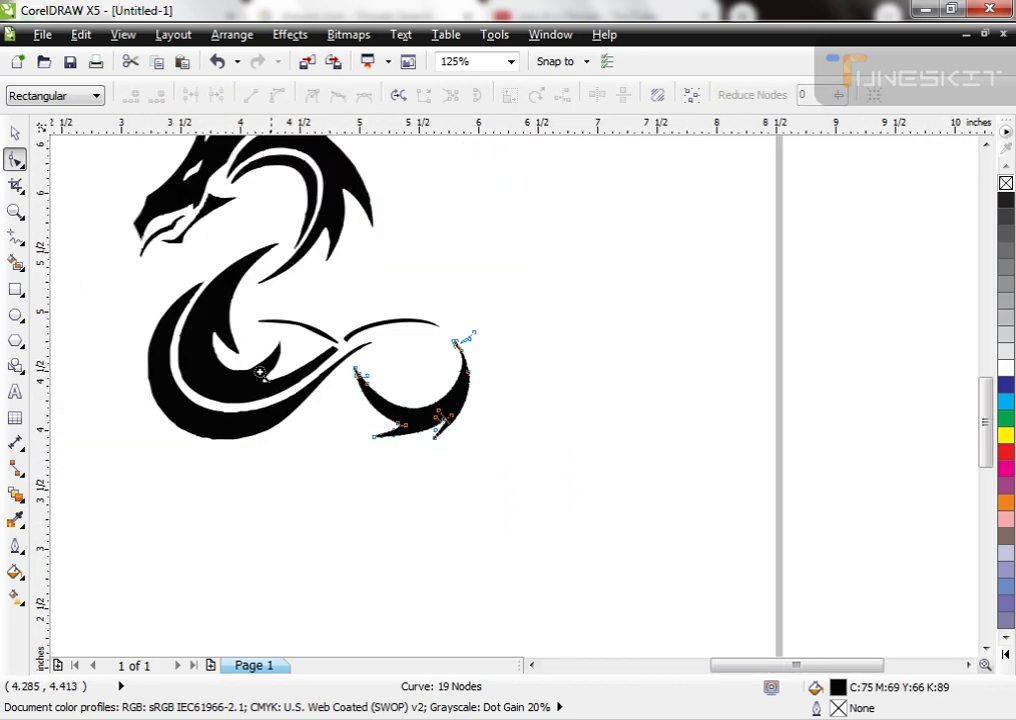
# - Select the outer body band and delete the redundant nodes along its inner edge up towards the tail
pyautogui.scroll(2, 259, 372)
pyautogui.scroll(-2, 318, 503)
pyautogui.scroll(2, 358, 454)
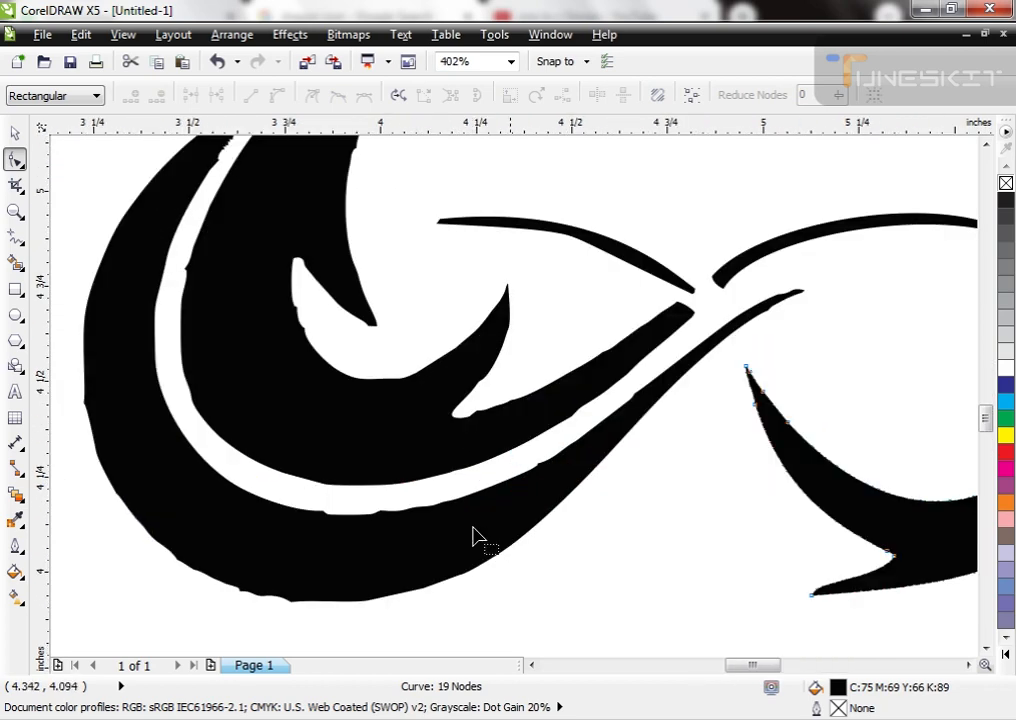
pyautogui.click(307, 538)
pyautogui.moveTo(272, 479); pyautogui.dragTo(424, 540)
pyautogui.press('Delete')
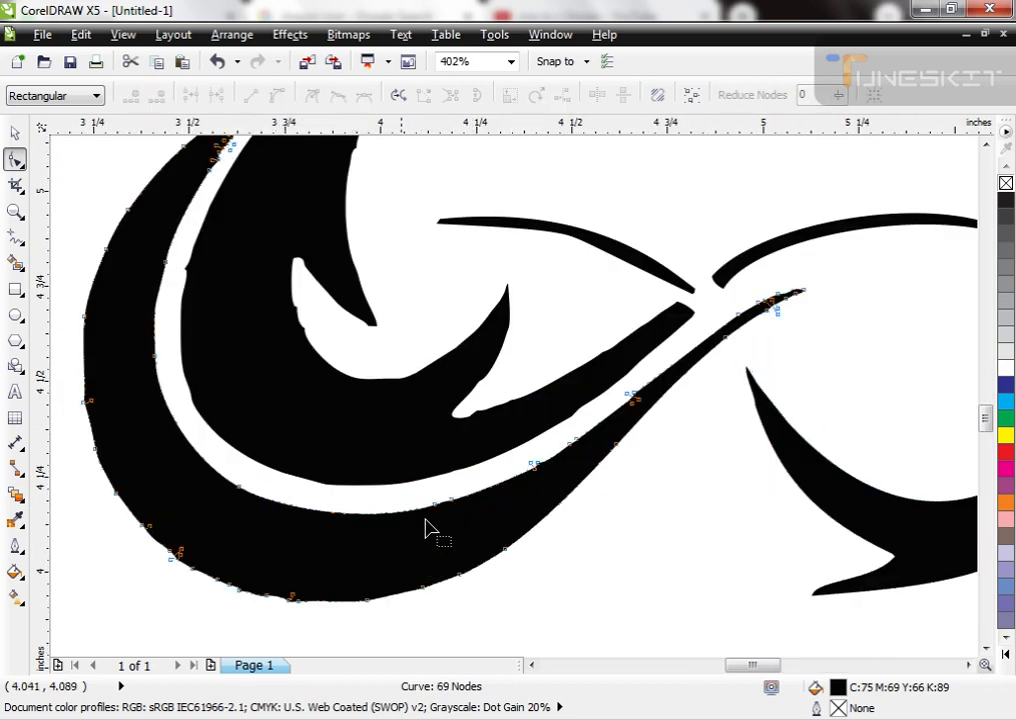
pyautogui.press('Delete')
pyautogui.moveTo(540, 442); pyautogui.dragTo(578, 501)
pyautogui.press('Delete')
pyautogui.moveTo(549, 330); pyautogui.dragTo(652, 415)
pyautogui.press('Delete')
# - Smooth the outer body band's lower and left outer edge by deleting its redundant nodes
pyautogui.moveTo(160, 620); pyautogui.dragTo(302, 535)
pyautogui.press('Delete')
pyautogui.moveTo(224, 637); pyautogui.dragTo(336, 574)
pyautogui.press('Delete')
pyautogui.moveTo(302, 625); pyautogui.dragTo(407, 573)
pyautogui.press('Delete')
pyautogui.moveTo(383, 617); pyautogui.dragTo(474, 558)
pyautogui.press('Delete')
pyautogui.moveTo(95, 481); pyautogui.dragTo(210, 573)
pyautogui.press('Delete')
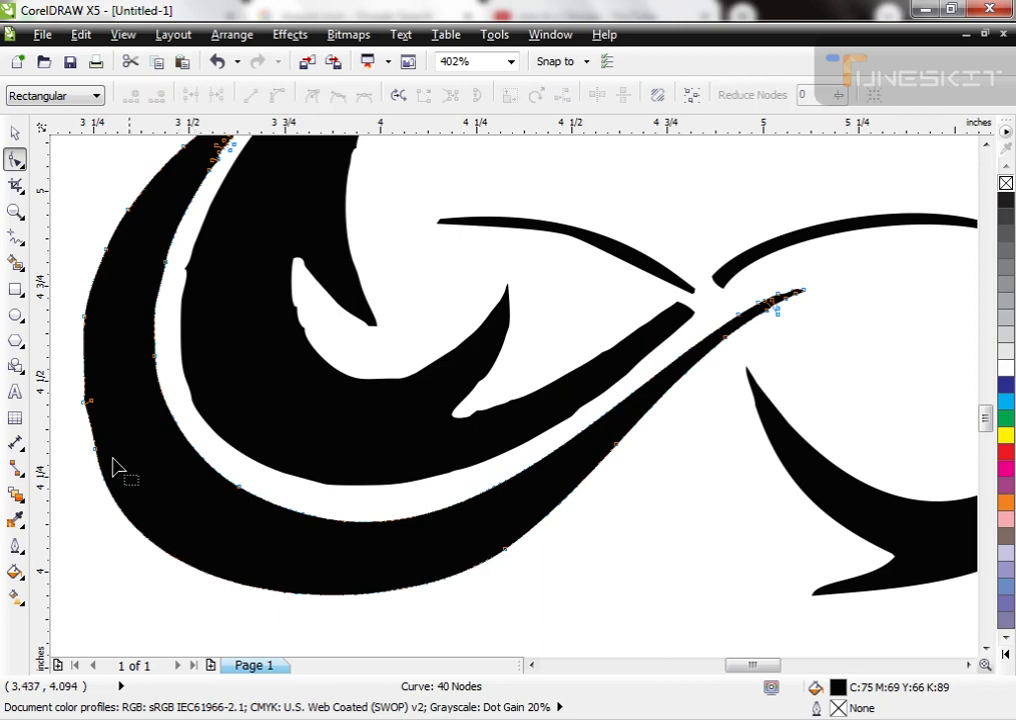
pyautogui.moveTo(98, 422); pyautogui.dragTo(68, 469)
pyautogui.press('Delete')
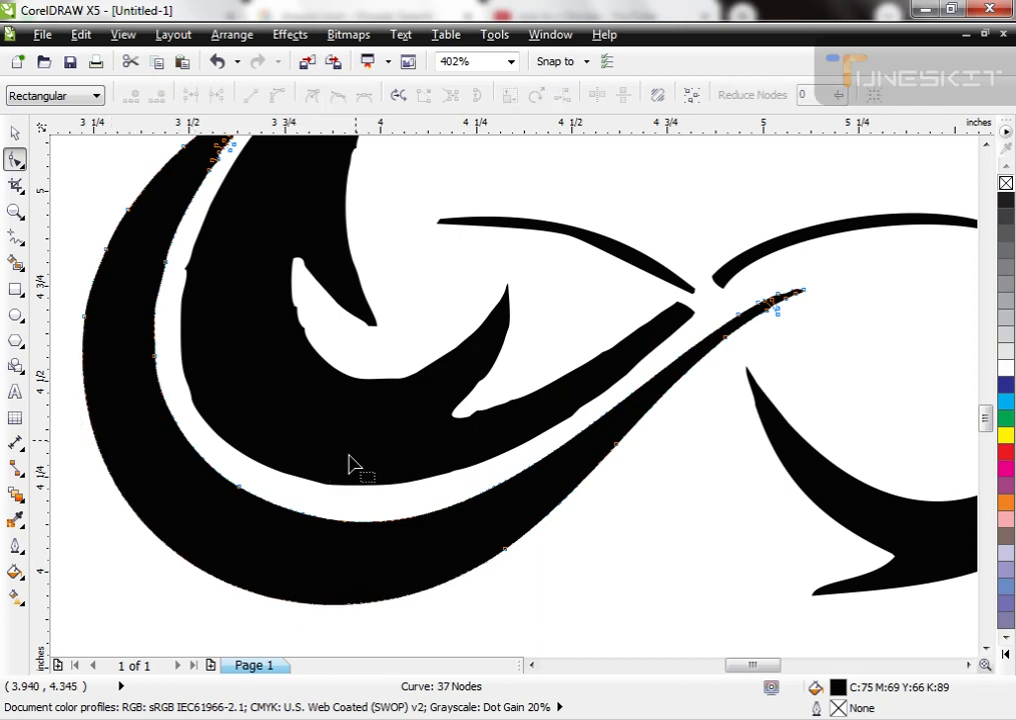
# - Delete the extra nodes around the outer body band's thin tail end
pyautogui.scroll(-1, 465, 444)
pyautogui.moveTo(650, 343); pyautogui.dragTo(594, 425)
pyautogui.moveTo(542, 231); pyautogui.dragTo(464, 304)
pyautogui.press('Delete')
pyautogui.moveTo(481, 360)
pyautogui.mouseDown()
pyautogui.moveTo(543, 285)
pyautogui.moveTo(535, 320)
pyautogui.mouseUp()
pyautogui.press('Delete')
pyautogui.press('Delete')
pyautogui.scroll(-2, 524, 342)
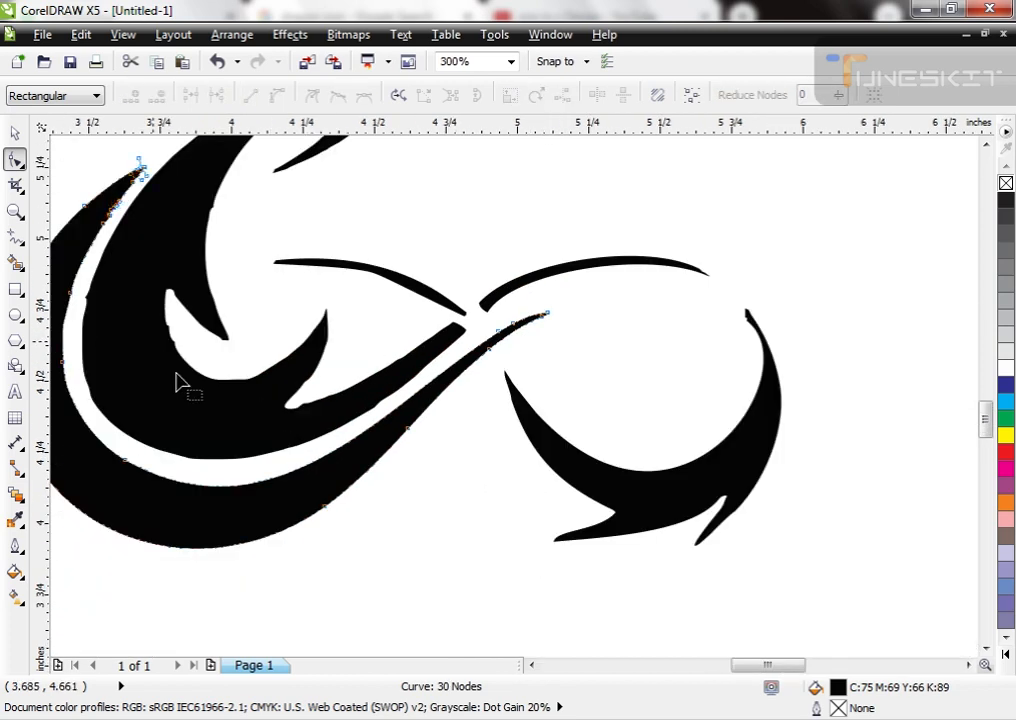
# - Delete the jagged nodes around the outer body band's upper-left tip
pyautogui.scroll(-2, 75, 240)
pyautogui.scroll(3, 288, 384)
pyautogui.moveTo(422, 265); pyautogui.dragTo(378, 348)
pyautogui.press('Delete')
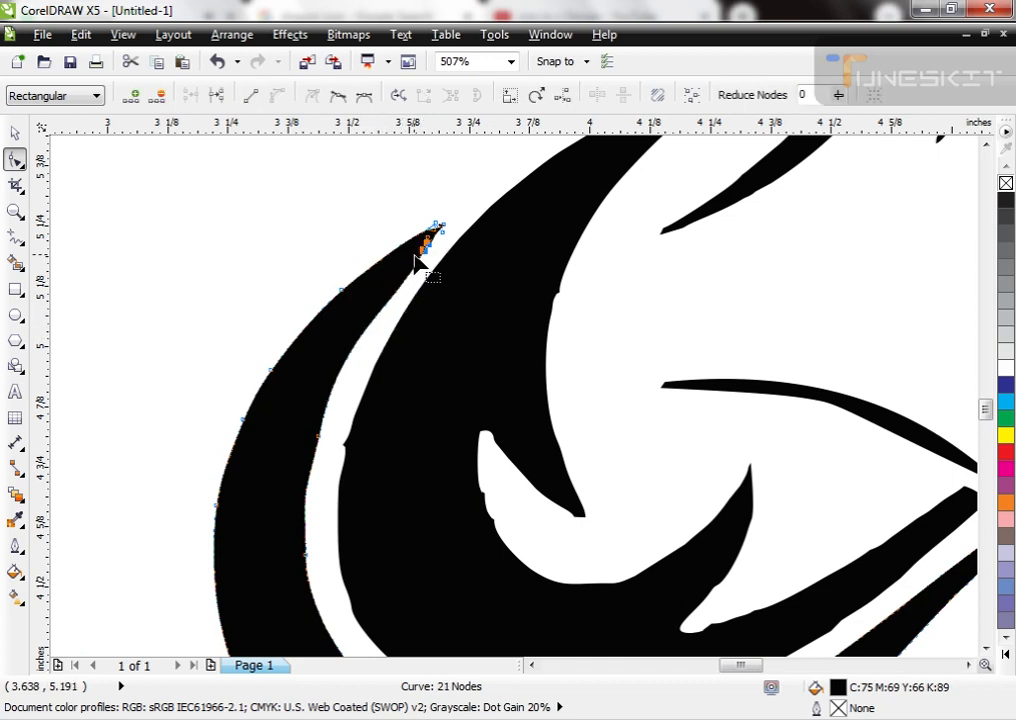
pyautogui.press('Delete')
pyautogui.press('Delete')
# - Select the inner body shape and delete the redundant nodes on its left outer edge and the notch's left side
pyautogui.click(392, 494)
pyautogui.scroll(-1, 308, 351)
pyautogui.press('F2')
pyautogui.moveTo(302, 181); pyautogui.dragTo(660, 555)
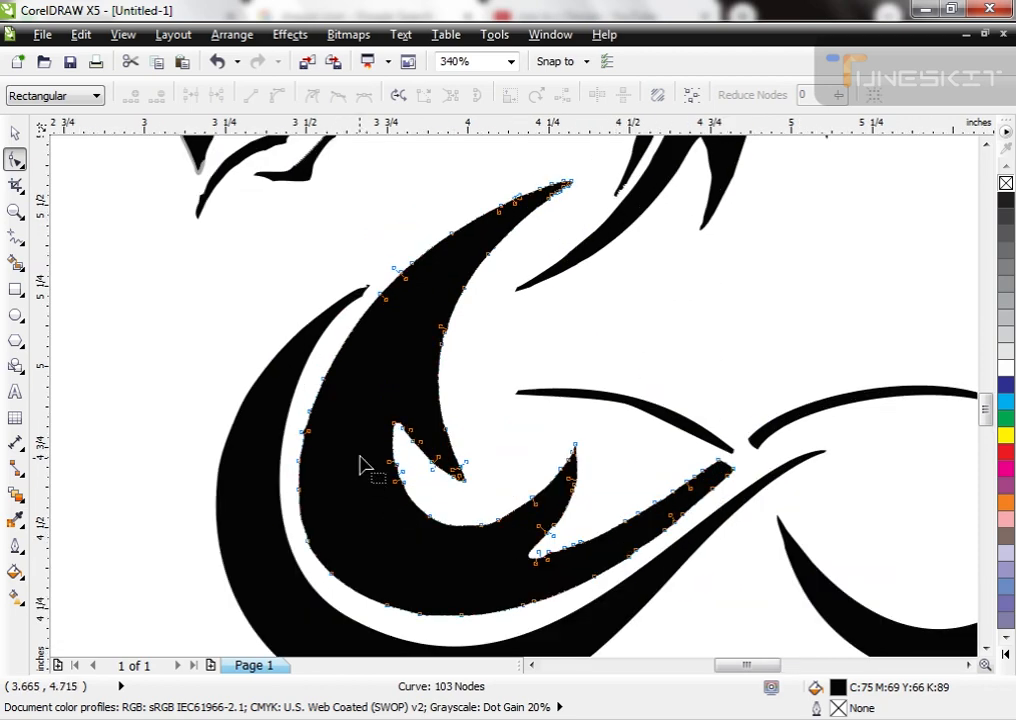
pyautogui.moveTo(421, 456); pyautogui.dragTo(367, 524)
pyautogui.press('Delete')
pyautogui.moveTo(345, 402); pyautogui.dragTo(288, 516)
pyautogui.press('Delete')
pyautogui.moveTo(356, 503); pyautogui.dragTo(296, 601)
pyautogui.press('Delete')
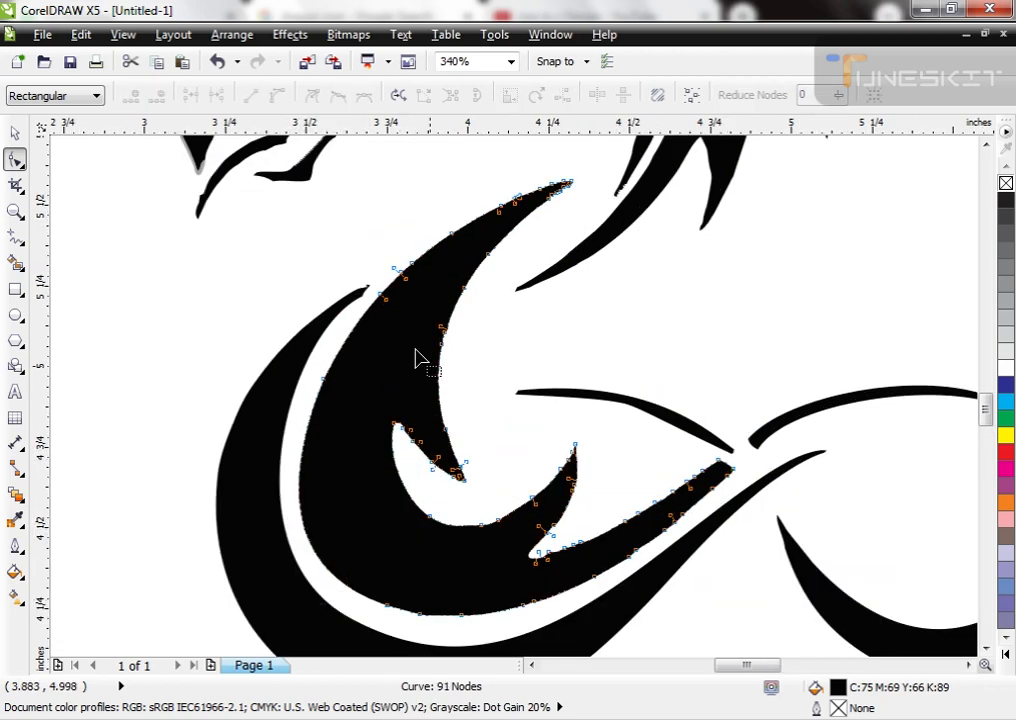
# - Delete the redundant nodes on both edges of the inner body shape's upper arm and its downward spike
pyautogui.press('Delete')
pyautogui.press('Delete')
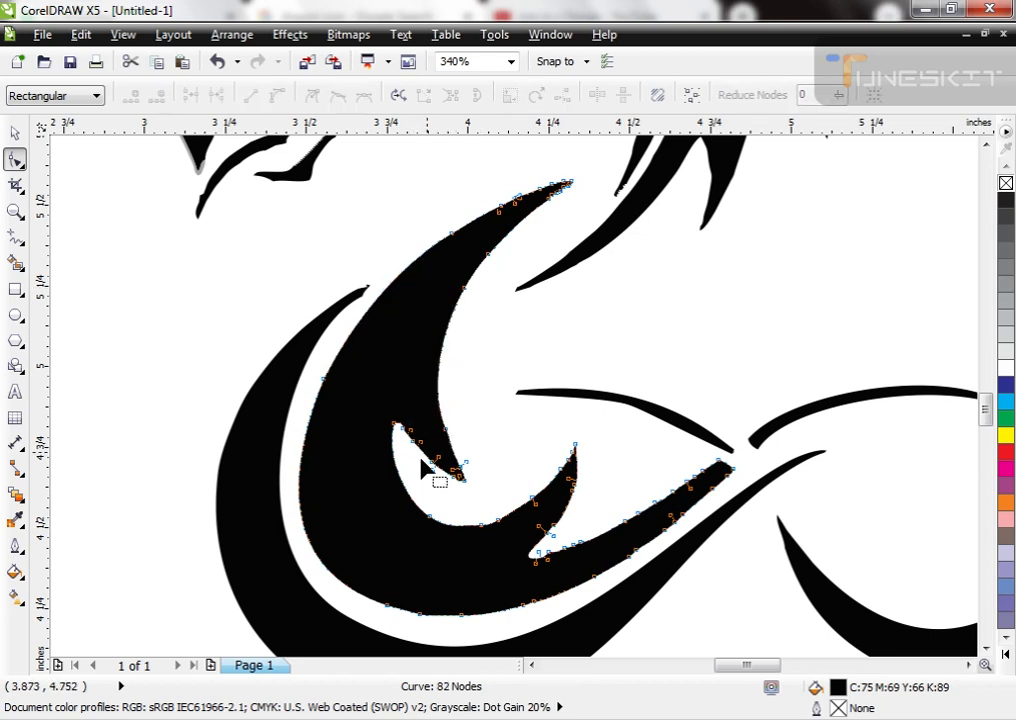
pyautogui.press('Delete')
pyautogui.press('Delete')
# - Delete the clustered nodes around the upper tip of the inner body shape
pyautogui.moveTo(472, 159); pyautogui.dragTo(526, 225)
pyautogui.press('Delete')
pyautogui.moveTo(566, 180); pyautogui.dragTo(540, 222)
pyautogui.press('Delete')
pyautogui.moveTo(519, 150); pyautogui.dragTo(571, 209)
pyautogui.press('Delete')
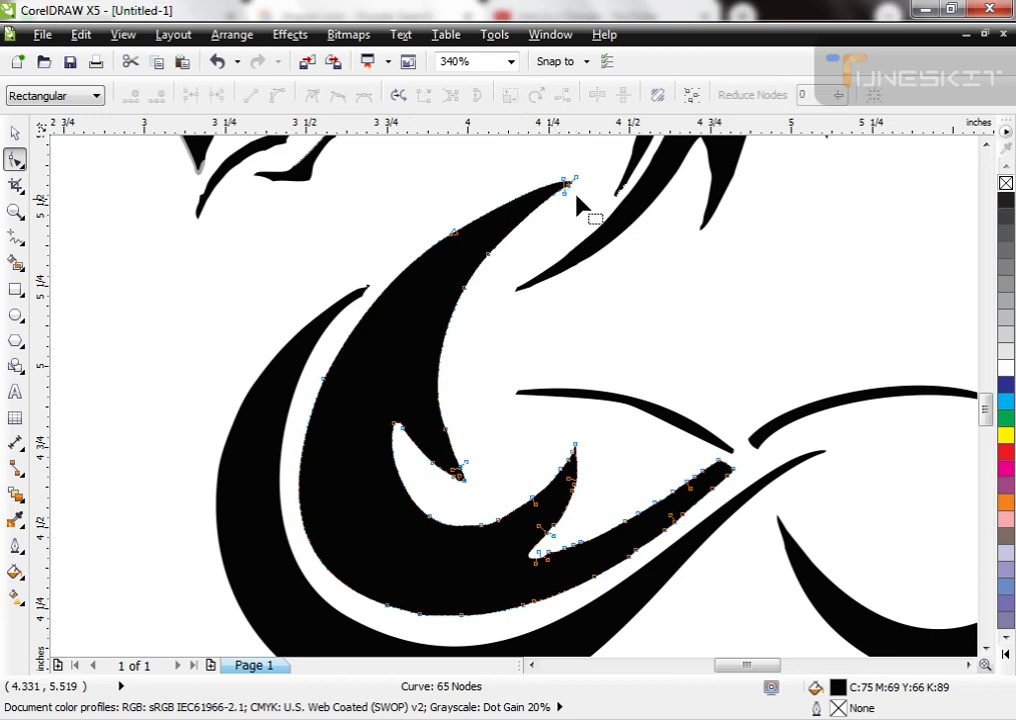
pyautogui.press('Delete')
# - Smooth the inner body shape's curved notch and the V-shaped gap beside its short spike by deleting extra nodes
pyautogui.moveTo(440, 455); pyautogui.dragTo(530, 553)
pyautogui.press('Delete')
pyautogui.press('Delete')
pyautogui.press('Delete')
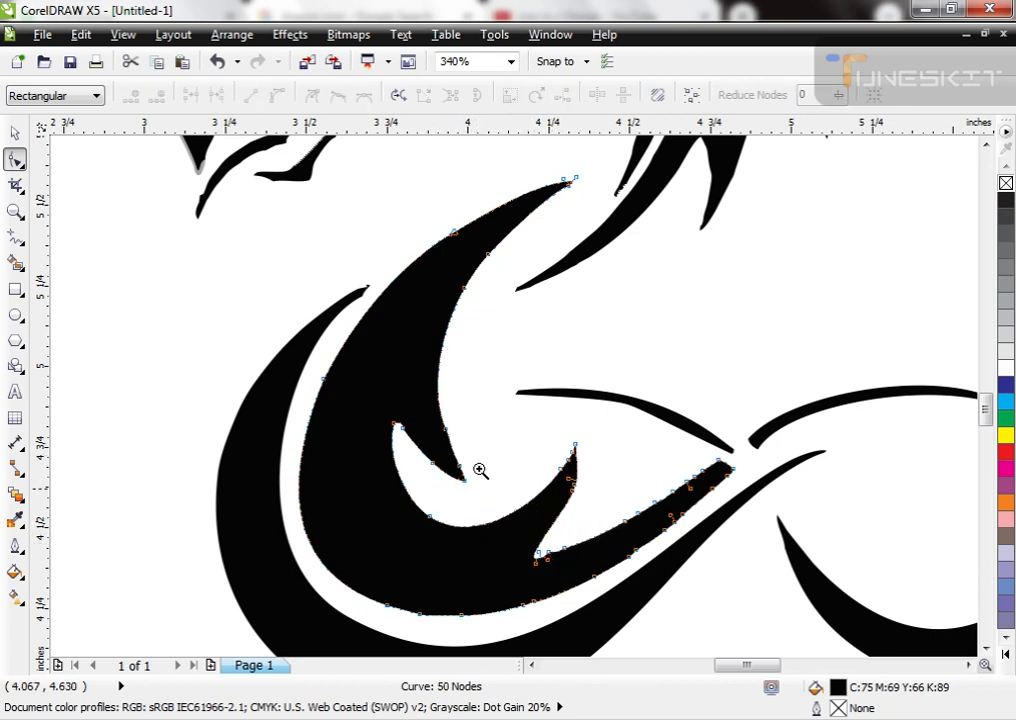
pyautogui.moveTo(504, 418); pyautogui.dragTo(727, 582)
pyautogui.moveTo(372, 515); pyautogui.dragTo(300, 600)
pyautogui.press('Delete')
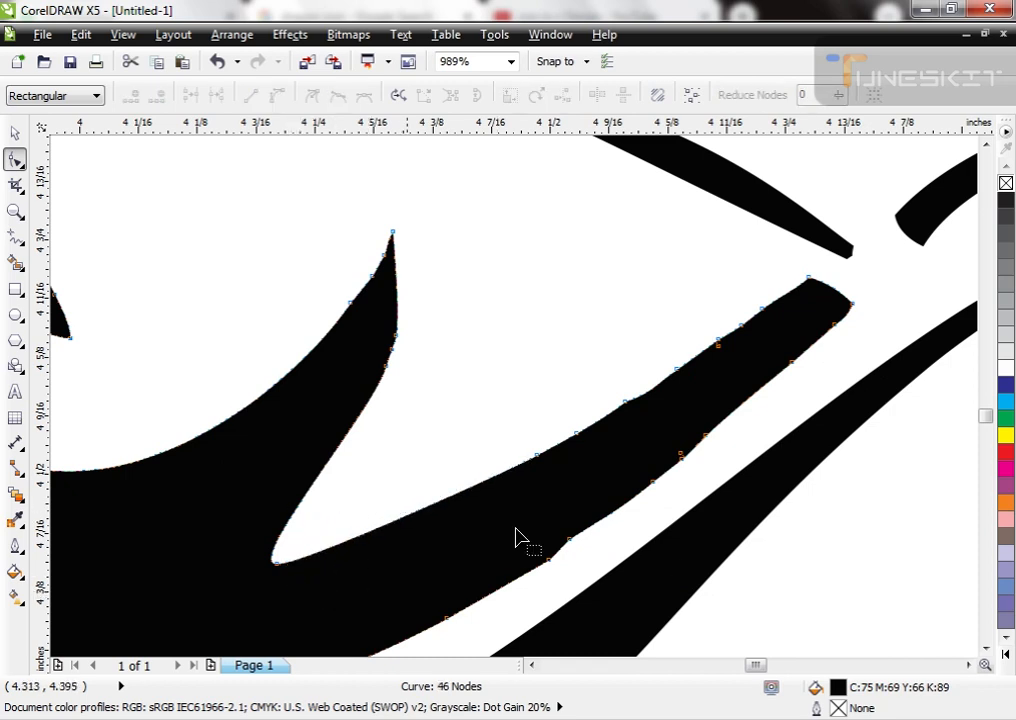
# - Delete the redundant nodes on the upper and lower edges of the inner body shape's right arm
pyautogui.moveTo(535, 345); pyautogui.dragTo(662, 447)
pyautogui.press('Delete')
pyautogui.moveTo(637, 284); pyautogui.dragTo(612, 515)
pyautogui.press('Delete')
pyautogui.press('Delete')
pyautogui.moveTo(548, 513); pyautogui.dragTo(593, 595)
pyautogui.press('Delete')
pyautogui.scroll(-3, 587, 464)
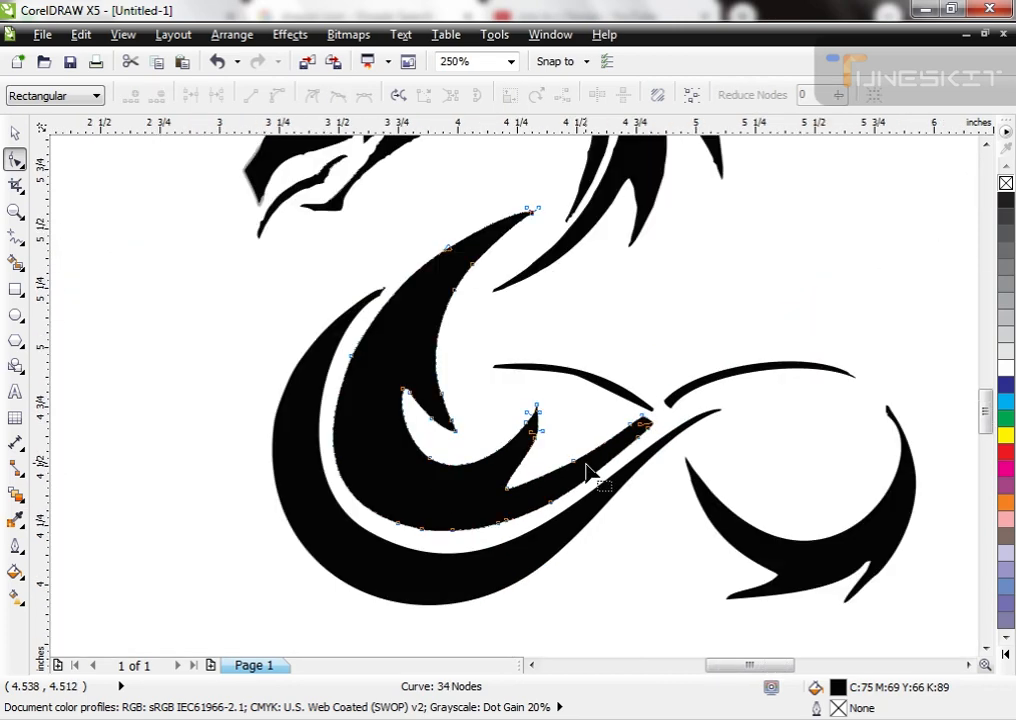
# - Select the spiked mane shape behind the head and smooth its upper edge by deleting the redundant nodes
pyautogui.press('space')
pyautogui.press('F2')
pyautogui.moveTo(463, 179); pyautogui.dragTo(689, 360)
pyautogui.click(622, 360)
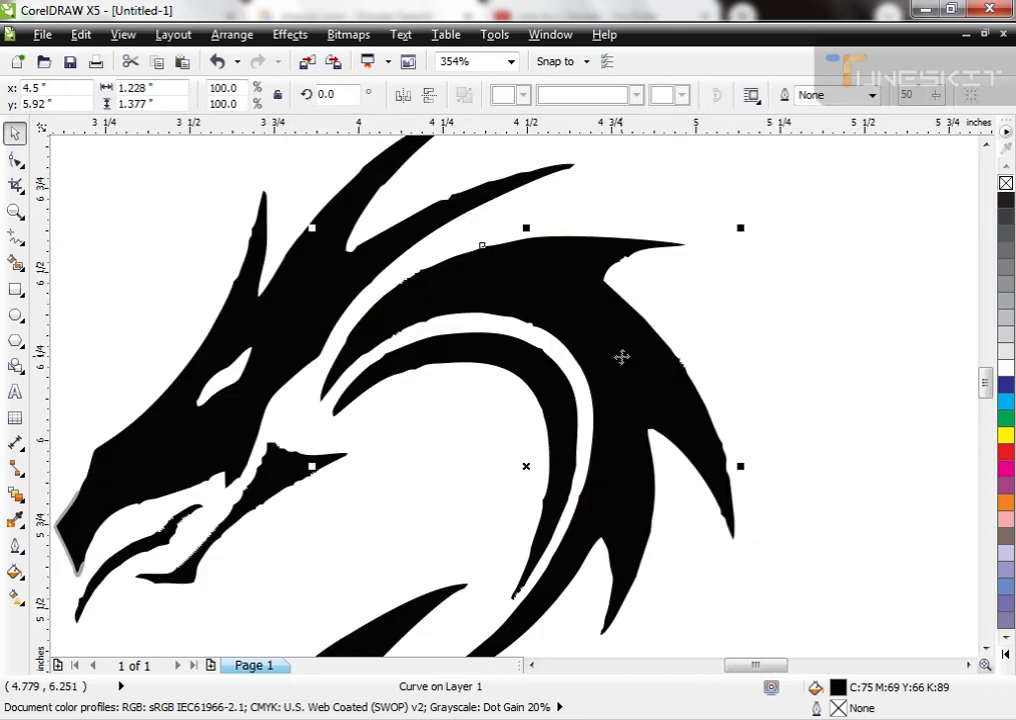
pyautogui.scroll(-1, 630, 363)
pyautogui.scroll(-2, 540, 358)
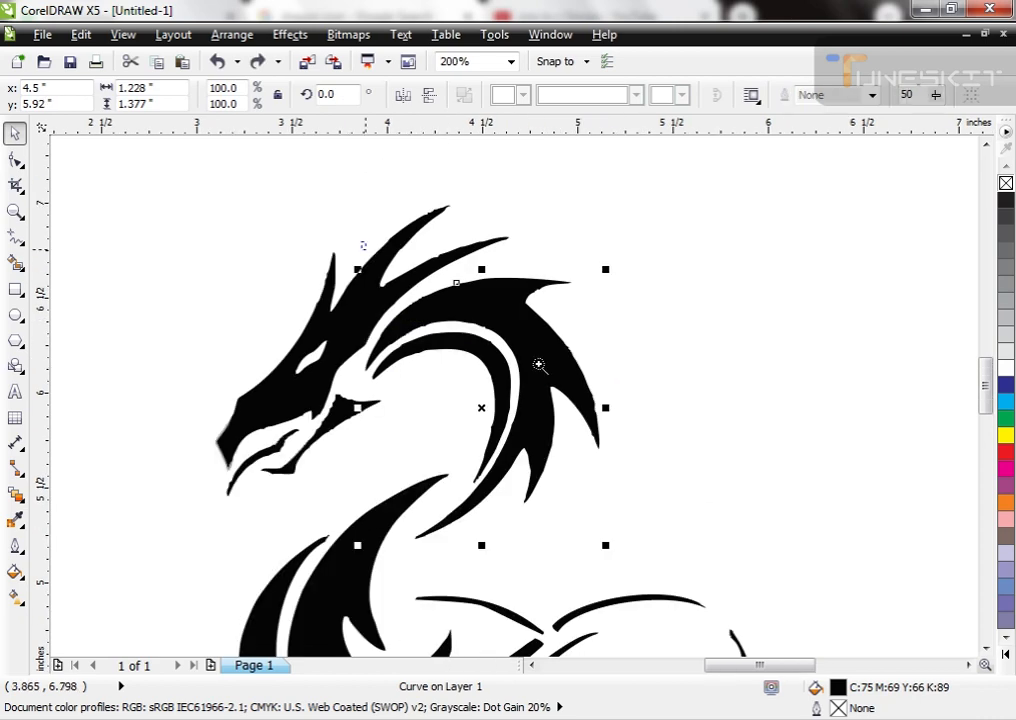
pyautogui.scroll(5, 493, 300)
pyautogui.press('space')
pyautogui.moveTo(320, 268); pyautogui.dragTo(244, 346)
pyautogui.press('Delete')
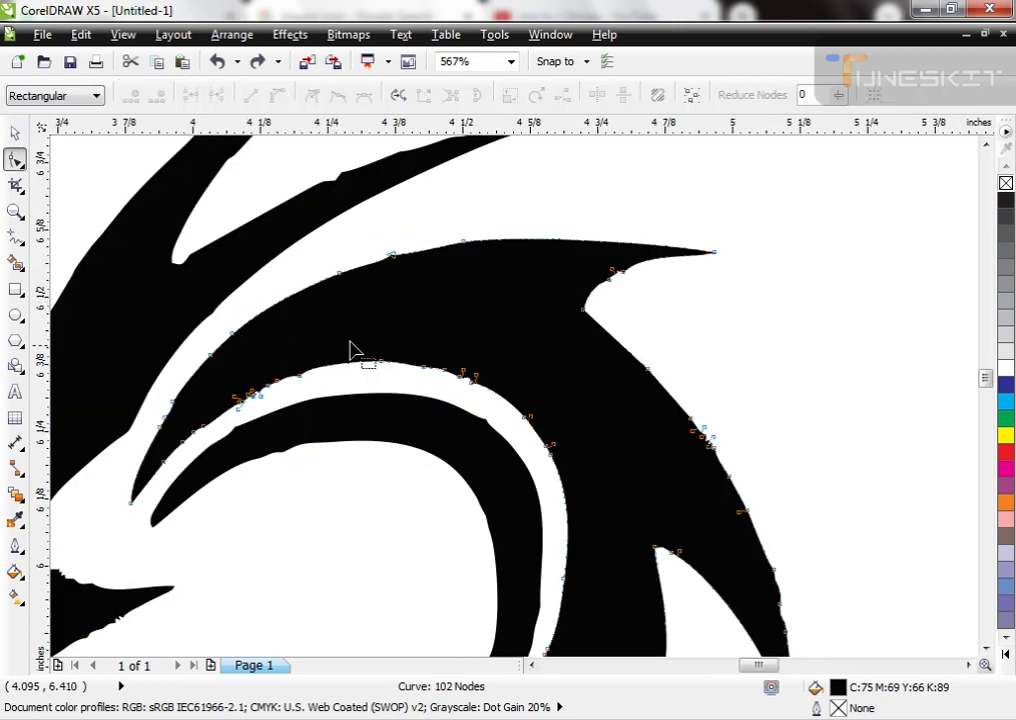
pyautogui.moveTo(438, 221); pyautogui.dragTo(331, 308)
pyautogui.press('Delete')
pyautogui.moveTo(486, 220); pyautogui.dragTo(443, 264)
pyautogui.press('Delete')
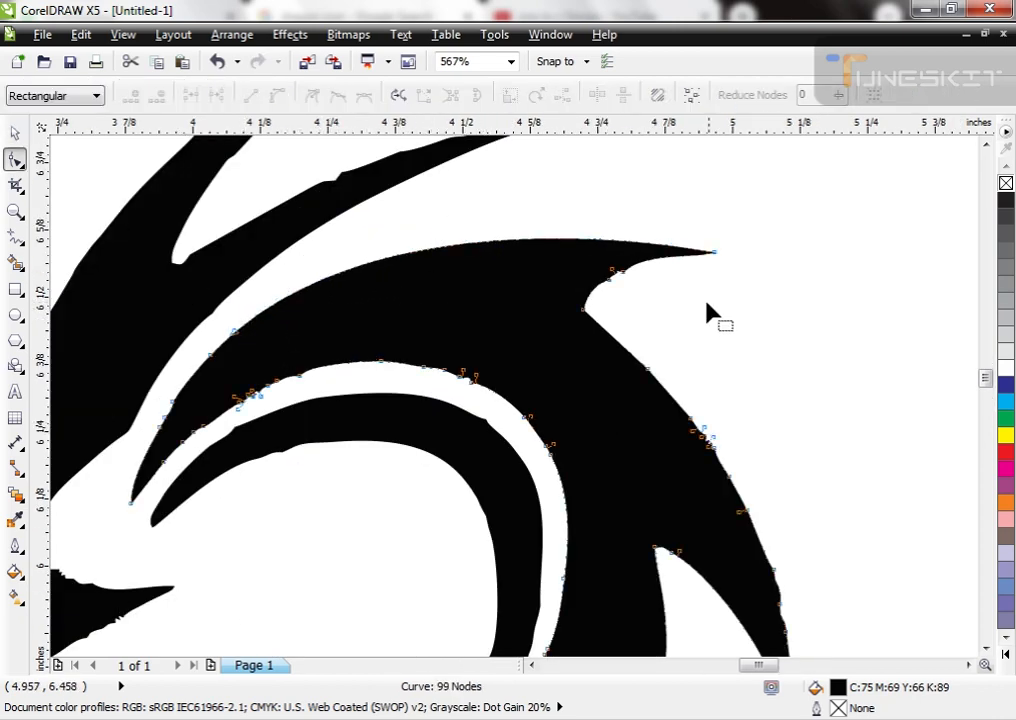
# - Delete the extra nodes in the mane shape's upper notch and along its outer right edge
pyautogui.moveTo(601, 272); pyautogui.dragTo(633, 302)
pyautogui.press('Delete')
pyautogui.moveTo(751, 376); pyautogui.dragTo(705, 450)
pyautogui.press('Delete')
# - Smooth the mane shape's inner curve by deleting the redundant nodes along its right side and top
pyautogui.moveTo(578, 391); pyautogui.dragTo(527, 472)
pyautogui.press('Delete')
pyautogui.moveTo(503, 370); pyautogui.dragTo(408, 404)
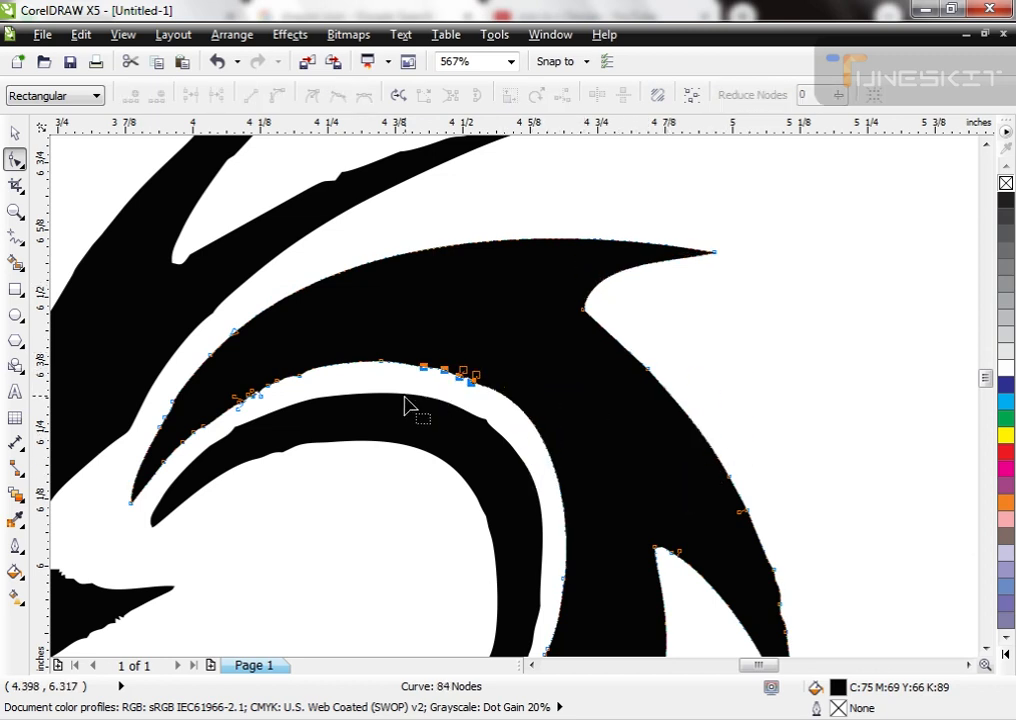
pyautogui.press('Delete')
pyautogui.moveTo(435, 345); pyautogui.dragTo(298, 398)
pyautogui.press('Delete')
pyautogui.moveTo(342, 329); pyautogui.dragTo(256, 410)
pyautogui.press('Delete')
# - Delete the redundant nodes on both edges near the mane shape's left tip
pyautogui.moveTo(295, 358); pyautogui.dragTo(172, 484)
pyautogui.press('Delete')
pyautogui.press('Delete')
pyautogui.moveTo(188, 431); pyautogui.dragTo(157, 488)
pyautogui.press('Delete')
pyautogui.moveTo(146, 396); pyautogui.dragTo(188, 432)
pyautogui.press('Delete')
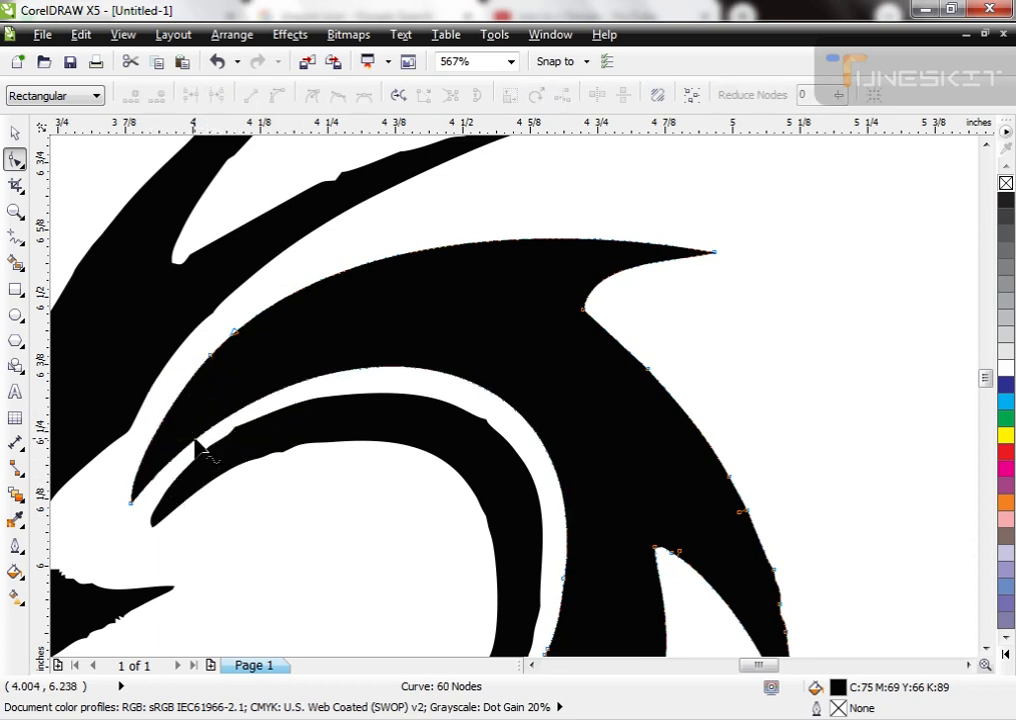
# - Select the thin neck band inside the mane and delete the extra nodes on its lower-left edge
pyautogui.click(300, 447)
pyautogui.moveTo(234, 481); pyautogui.dragTo(331, 424)
pyautogui.press('Delete')
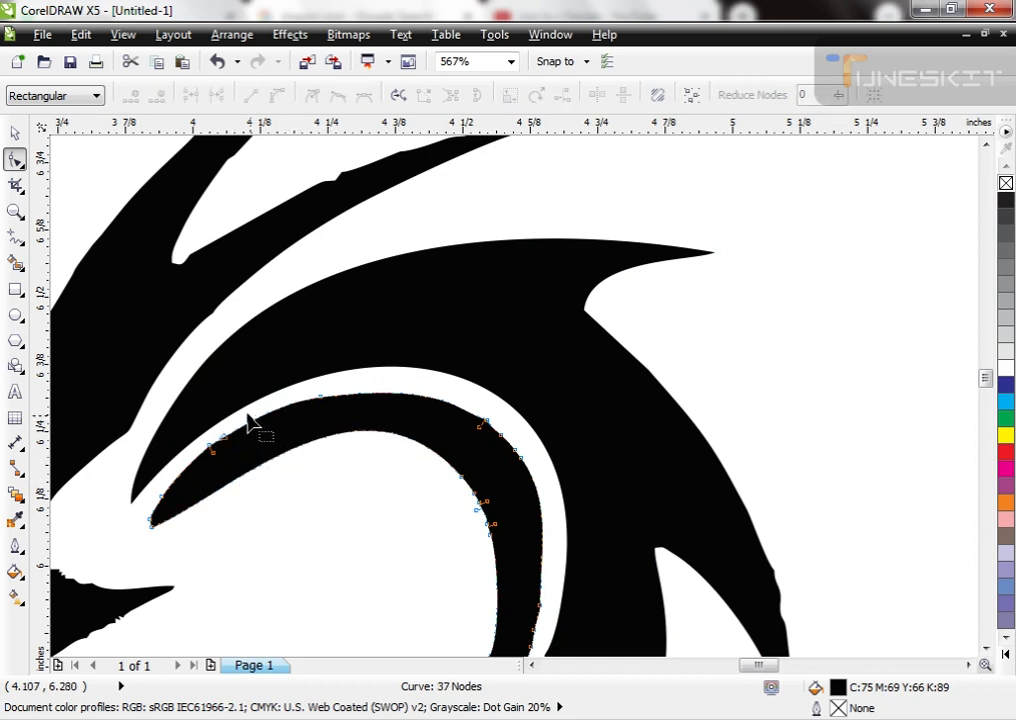
# - Undo the last deletion and delete the redundant nodes along the neck band's inner curve
pyautogui.hotkey('ctrl', 'z')
pyautogui.moveTo(363, 418); pyautogui.dragTo(257, 490)
pyautogui.press('Delete')
pyautogui.moveTo(252, 490); pyautogui.dragTo(289, 420)
pyautogui.press('Delete')
pyautogui.press('Delete')
pyautogui.moveTo(436, 560); pyautogui.dragTo(435, 494)
pyautogui.press('Delete')
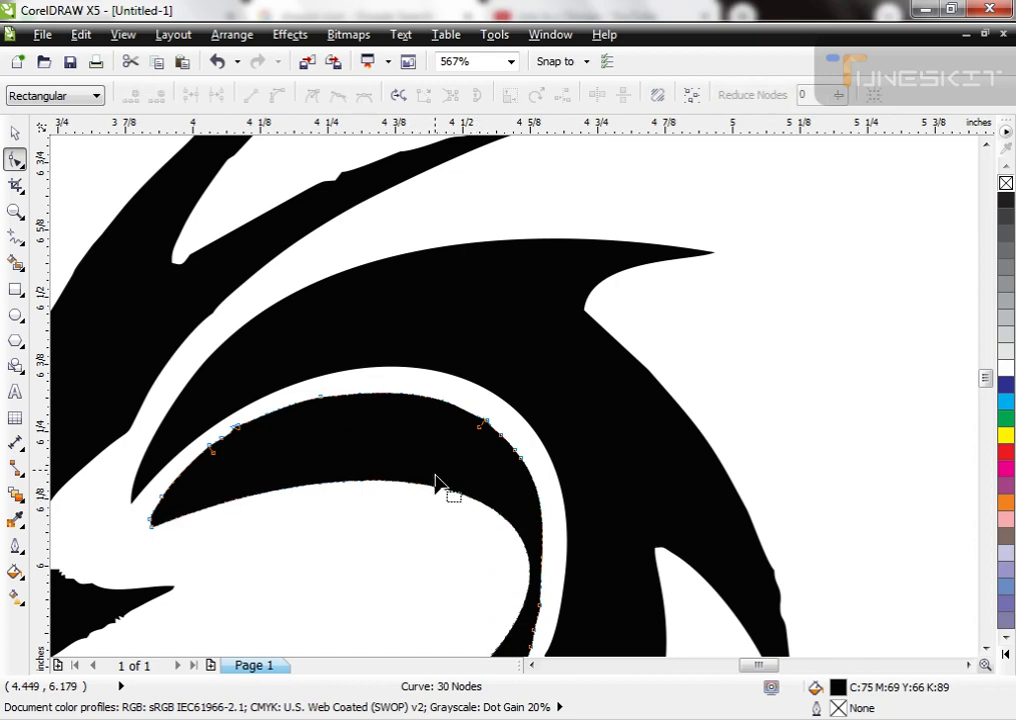
pyautogui.hotkey('ctrl', 'z')
# - Smooth the lower half of the neck band's inner edge by deleting its redundant nodes
pyautogui.scroll(-2, 406, 402)
pyautogui.press('F2')
pyautogui.moveTo(376, 391); pyautogui.dragTo(478, 495)
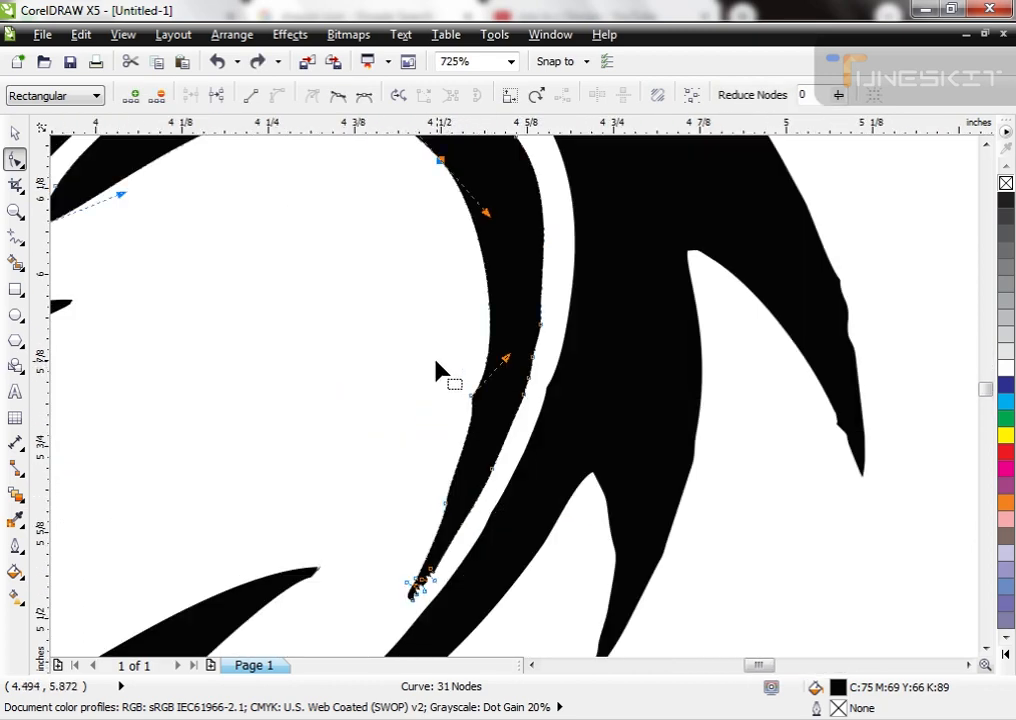
pyautogui.press('Delete')
pyautogui.moveTo(406, 463); pyautogui.dragTo(447, 572)
pyautogui.press('Delete')
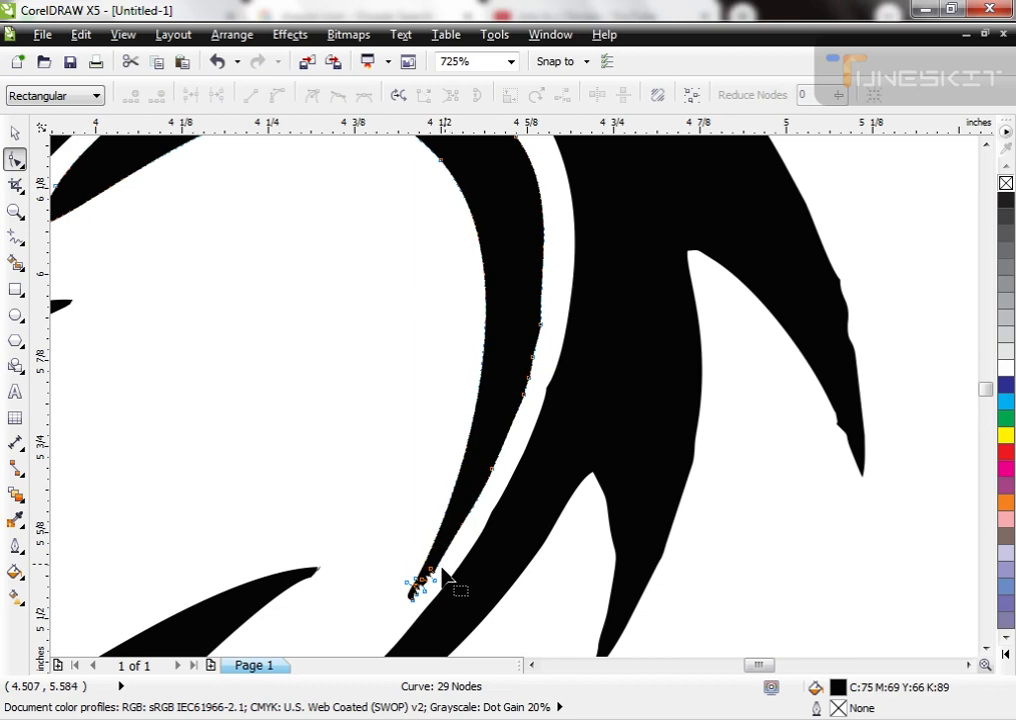
# - Delete the uppermost jagged nodes on the right edge of the neck band's lower tip
pyautogui.press('space')
pyautogui.scroll(-1, 480, 356)
pyautogui.press('F2')
pyautogui.moveTo(415, 341); pyautogui.dragTo(599, 637)
pyautogui.click(476, 419)
pyautogui.scroll(-1, 482, 409)
pyautogui.press('F2')
pyautogui.moveTo(447, 300); pyautogui.dragTo(501, 402)
pyautogui.doubleClick(501, 402)
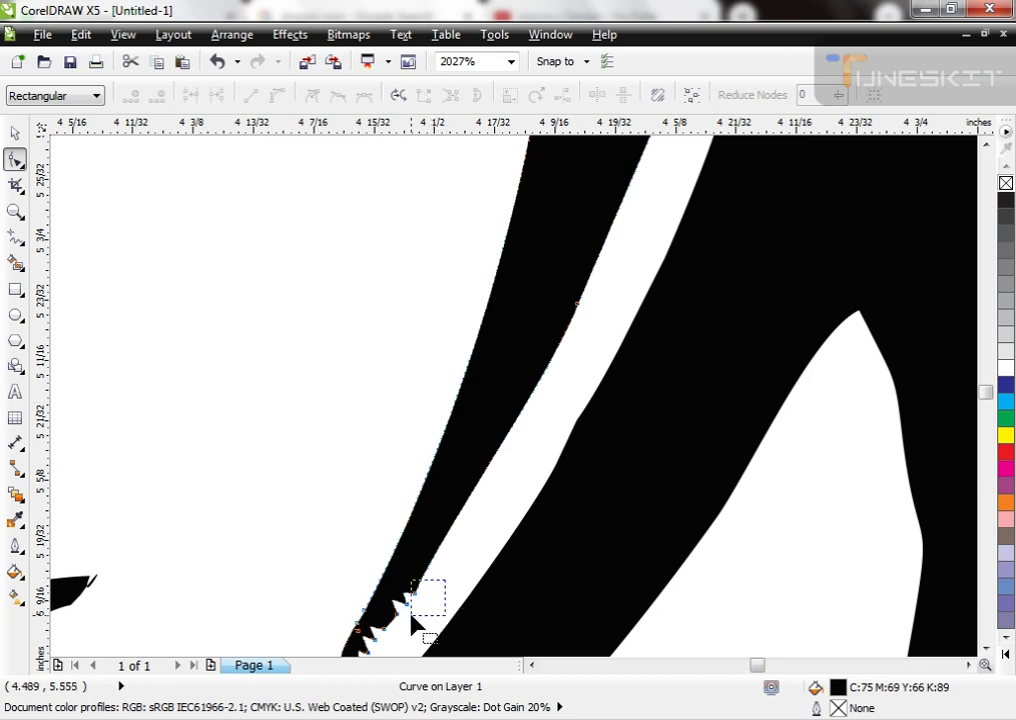
pyautogui.moveTo(411, 614); pyautogui.dragTo(411, 614)
pyautogui.press('Delete')
# - Remove the remaining saw-teeth at the neck band's lower tip by deleting their nodes
pyautogui.scroll(-1, 395, 510)
pyautogui.press('F2')
pyautogui.moveTo(352, 494); pyautogui.dragTo(420, 572)
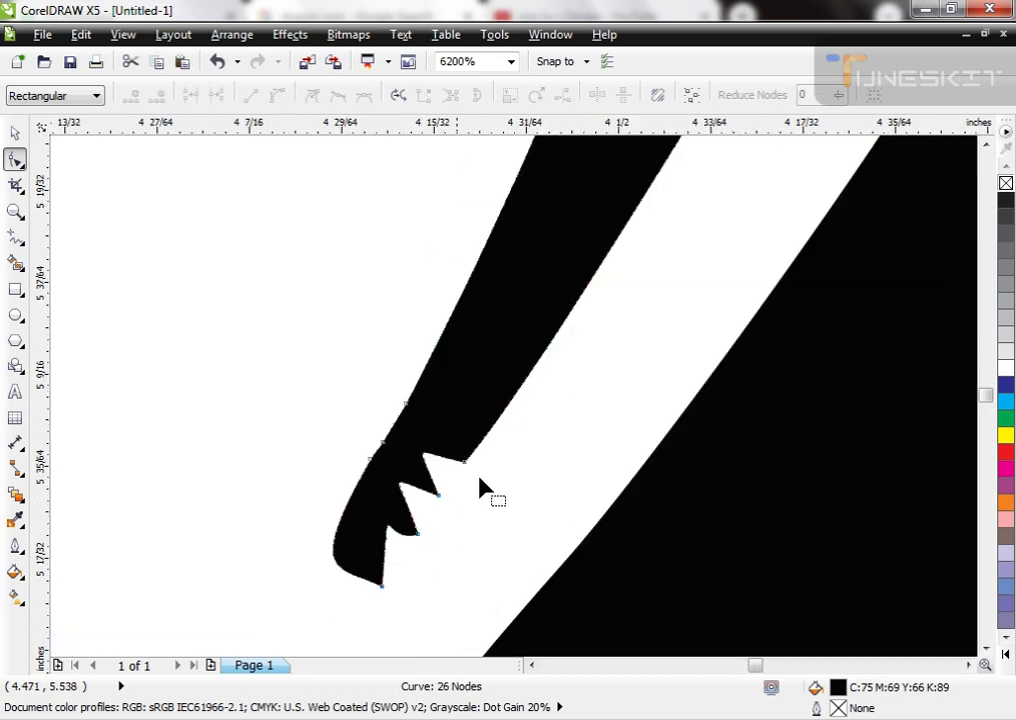
pyautogui.press('Delete')
pyautogui.moveTo(481, 481); pyautogui.dragTo(378, 597)
pyautogui.press('Delete')
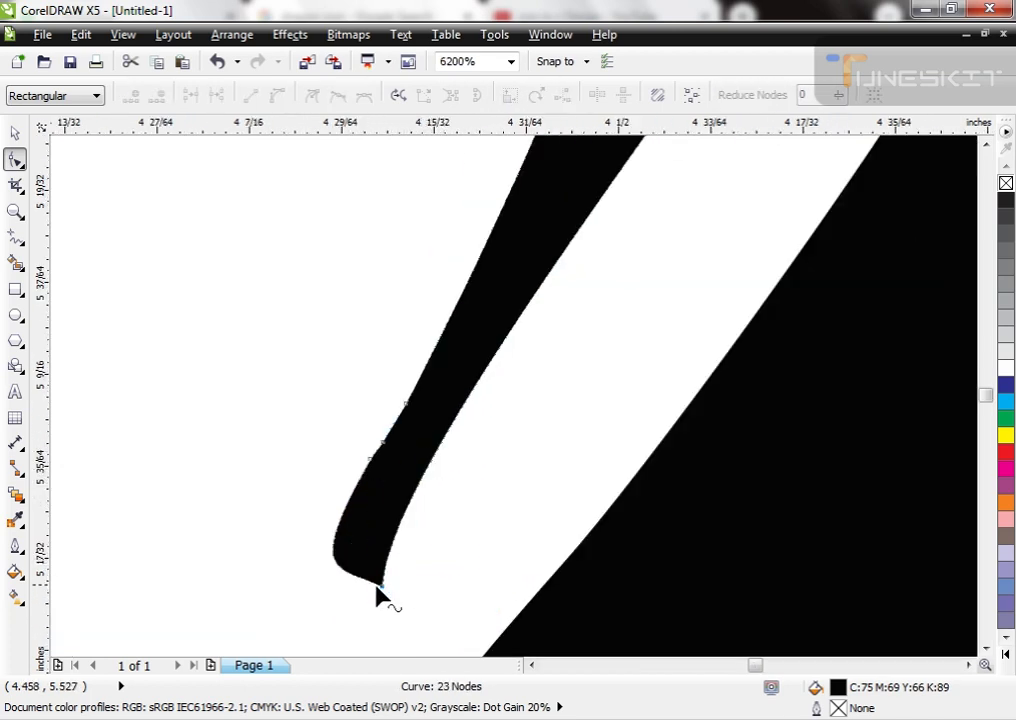
# - Delete the redundant nodes along the lower part of the neck band's outer right edge
pyautogui.scroll(-1, 388, 592)
pyautogui.scroll(-4, 483, 420)
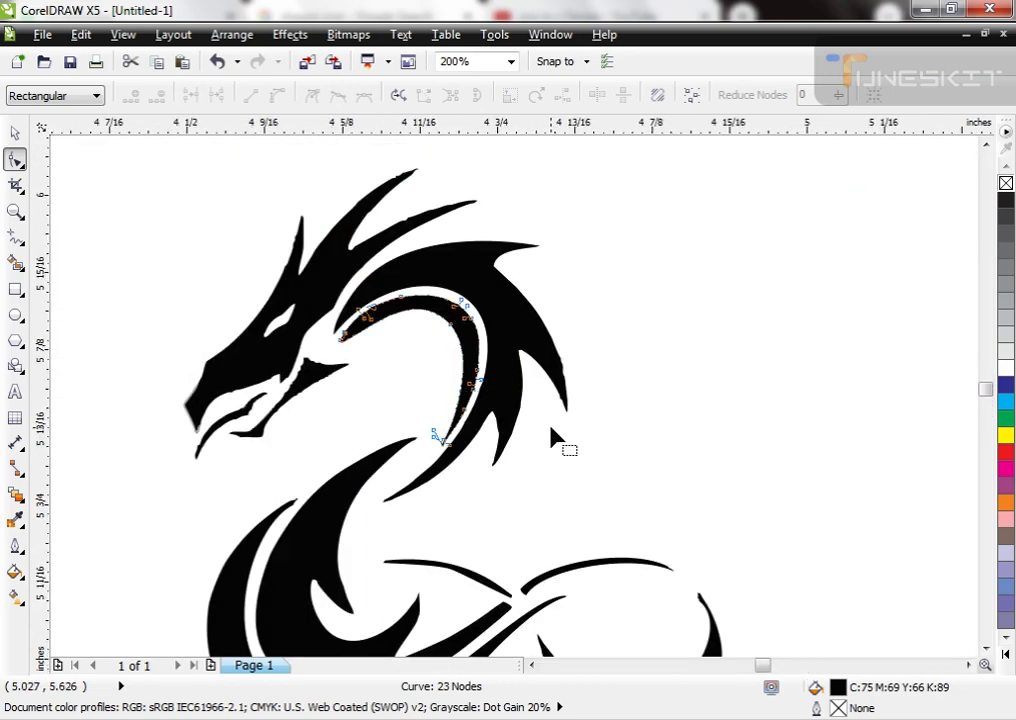
pyautogui.scroll(3, 551, 431)
pyautogui.moveTo(392, 288); pyautogui.dragTo(320, 437)
pyautogui.press('Delete')
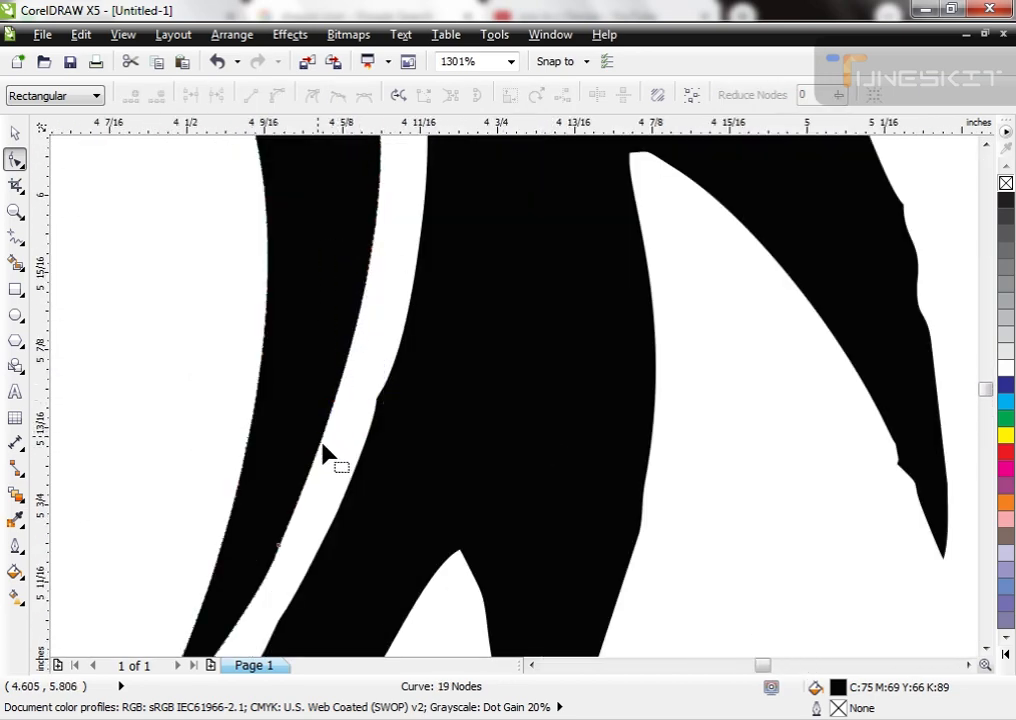
# - Smooth the upper-right arc of the neck band's outer edge by deleting its extra nodes
pyautogui.scroll(-2, 324, 449)
pyautogui.moveTo(257, 254); pyautogui.dragTo(396, 357)
pyautogui.scroll(3, 398, 360)
pyautogui.press('Delete')
pyautogui.moveTo(537, 357); pyautogui.dragTo(440, 445)
pyautogui.press('Delete')
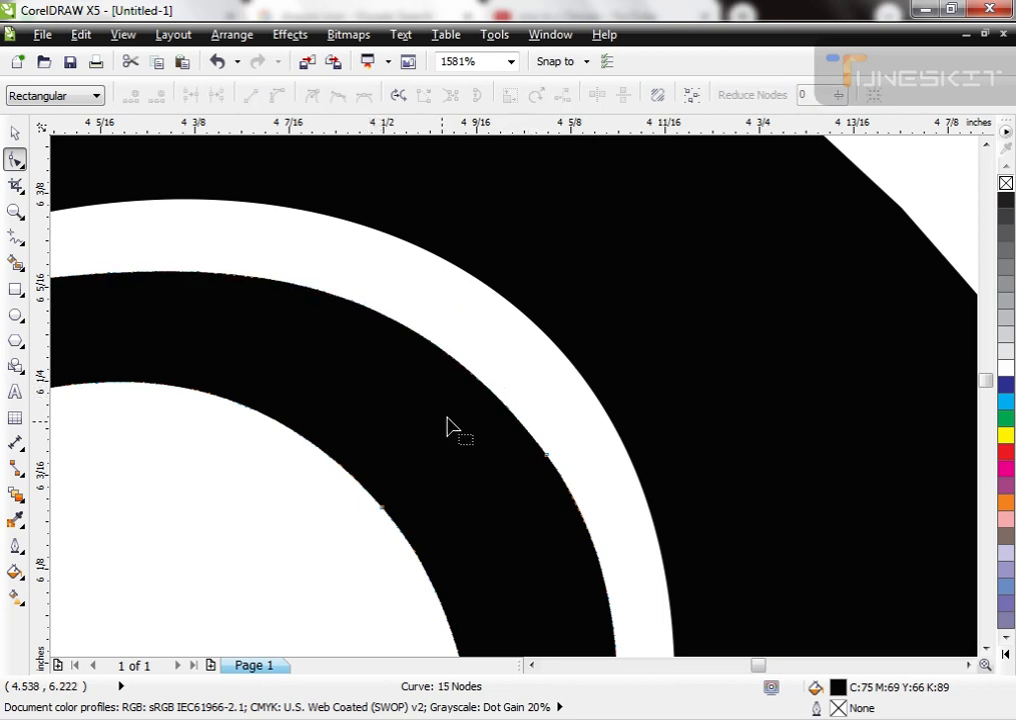
# - Delete the leftover redundant nodes along the rest of the neck band's curve
pyautogui.scroll(-1, 447, 417)
pyautogui.moveTo(55, 328); pyautogui.dragTo(212, 439)
pyautogui.moveTo(449, 371); pyautogui.dragTo(378, 464)
pyautogui.press('Delete')
pyautogui.scroll(-2, 378, 464)
pyautogui.moveTo(376, 404); pyautogui.dragTo(302, 485)
pyautogui.press('Delete')
# - Select the mane shape and delete the extra nodes on its middle spike's right edge and its lower inner edge
pyautogui.scroll(-1, 308, 481)
pyautogui.scroll(-2, 350, 355)
pyautogui.scroll(2, 412, 428)
pyautogui.click(565, 395)
pyautogui.moveTo(678, 289); pyautogui.dragTo(634, 463)
pyautogui.press('Delete')
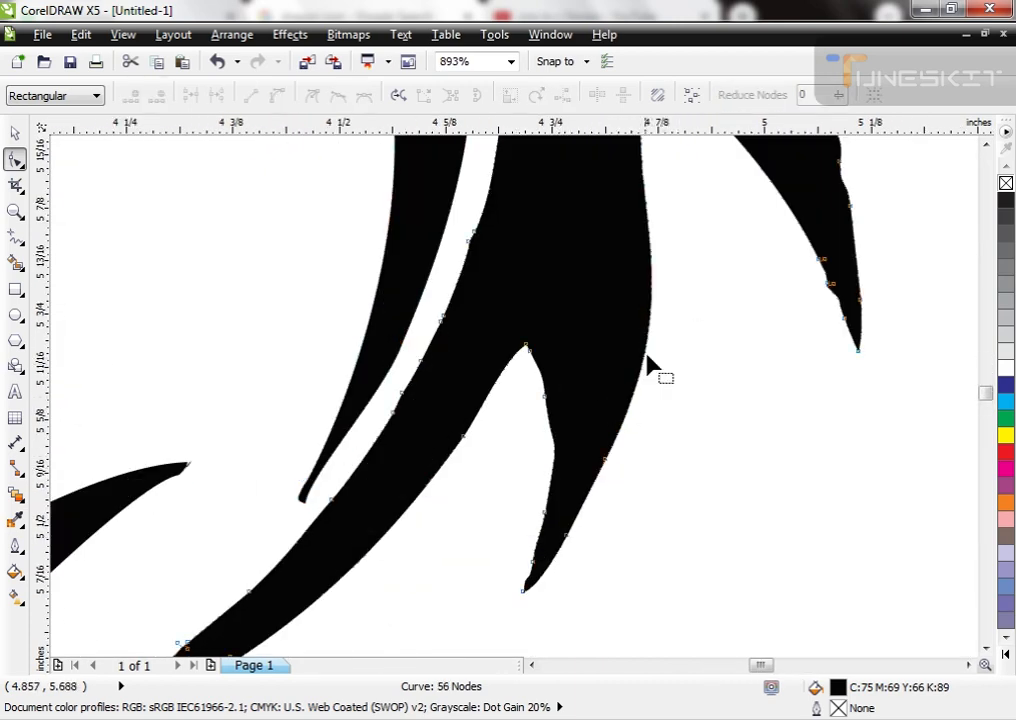
pyautogui.moveTo(456, 211); pyautogui.dragTo(508, 288)
pyautogui.press('Delete')
# - Smooth the mane's rightmost spike by deleting the redundant nodes on its inner and outer edges
pyautogui.scroll(-2, 556, 406)
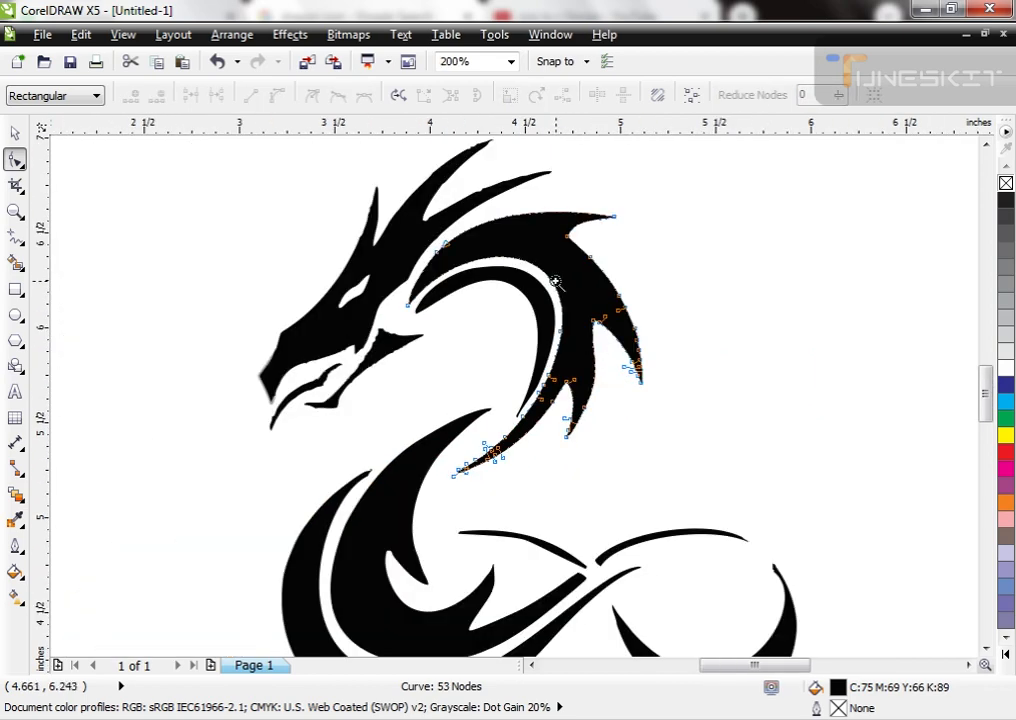
pyautogui.scroll(3, 612, 312)
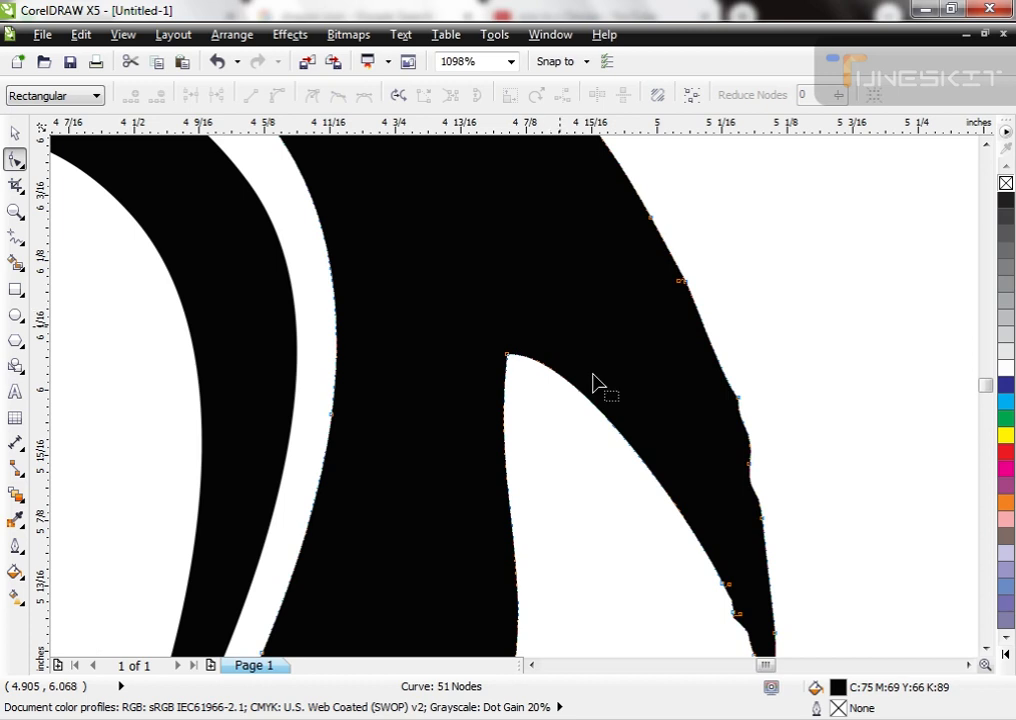
pyautogui.scroll(-3, 551, 320)
pyautogui.moveTo(640, 447); pyautogui.dragTo(692, 528)
pyautogui.press('Delete')
pyautogui.moveTo(703, 409); pyautogui.dragTo(669, 466)
pyautogui.press('Delete')
pyautogui.moveTo(671, 420); pyautogui.dragTo(671, 421)
pyautogui.press('Delete')
pyautogui.moveTo(664, 290); pyautogui.dragTo(612, 352)
pyautogui.press('Delete')
# - Select the head shape and delete the jagged nodes along the upper edge of its lower rear horn
pyautogui.scroll(-3, 492, 302)
pyautogui.scroll(7, 577, 356)
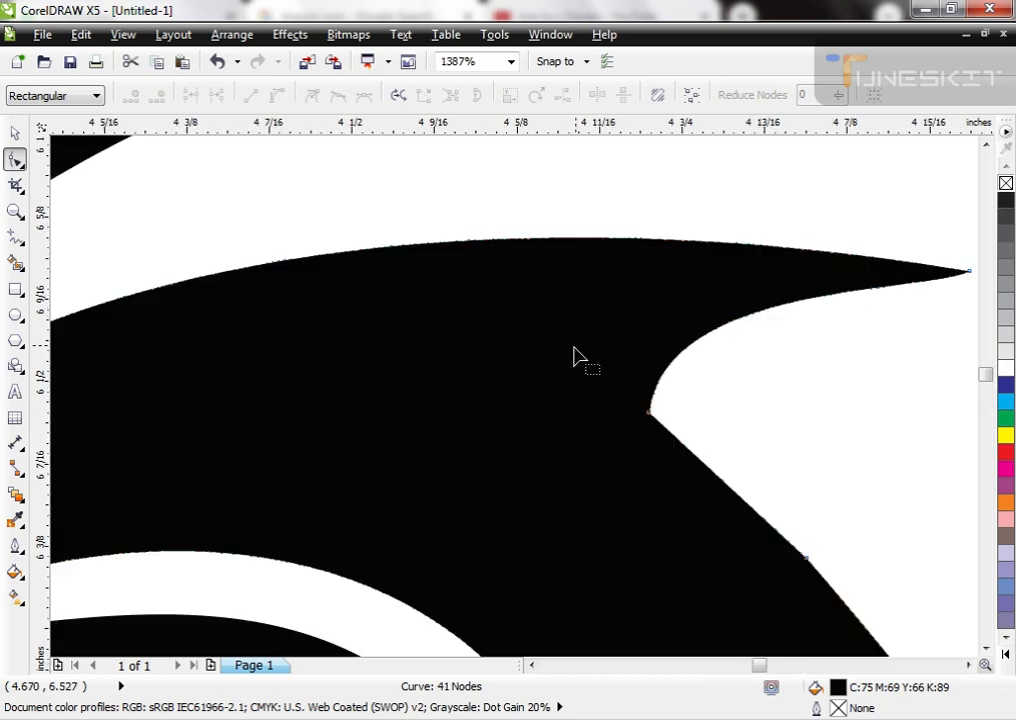
pyautogui.scroll(-8, 653, 399)
pyautogui.scroll(6, 630, 415)
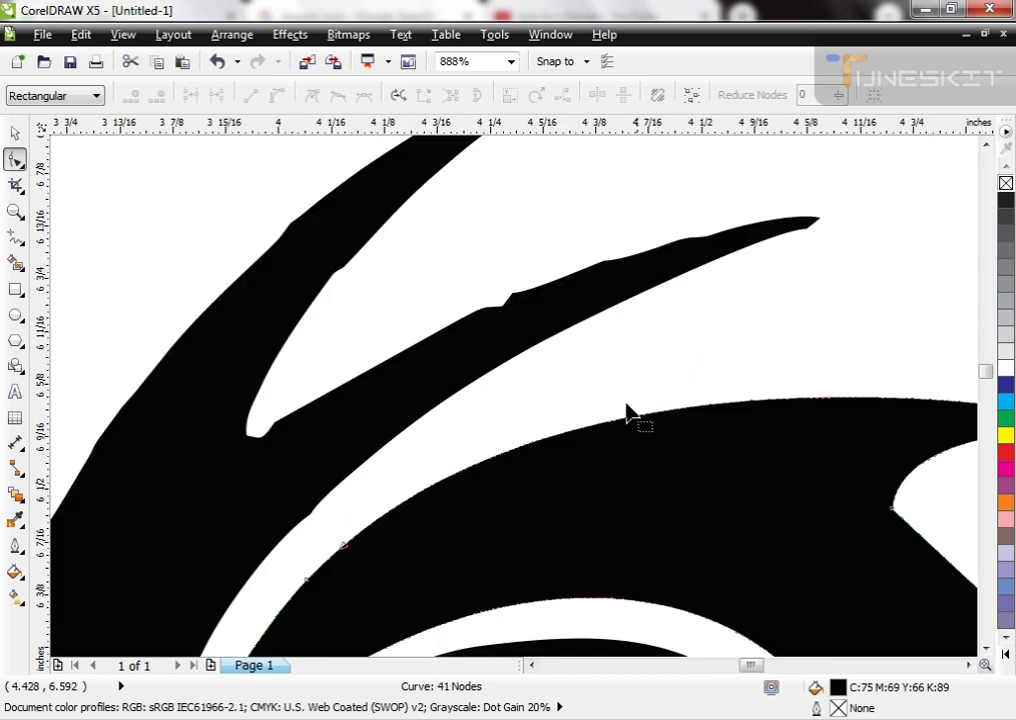
pyautogui.click(531, 323)
pyautogui.moveTo(537, 268); pyautogui.dragTo(415, 345)
pyautogui.press('Delete')
pyautogui.moveTo(550, 213); pyautogui.dragTo(668, 272)
pyautogui.press('Delete')
pyautogui.moveTo(730, 200); pyautogui.dragTo(697, 247)
pyautogui.press('Delete')
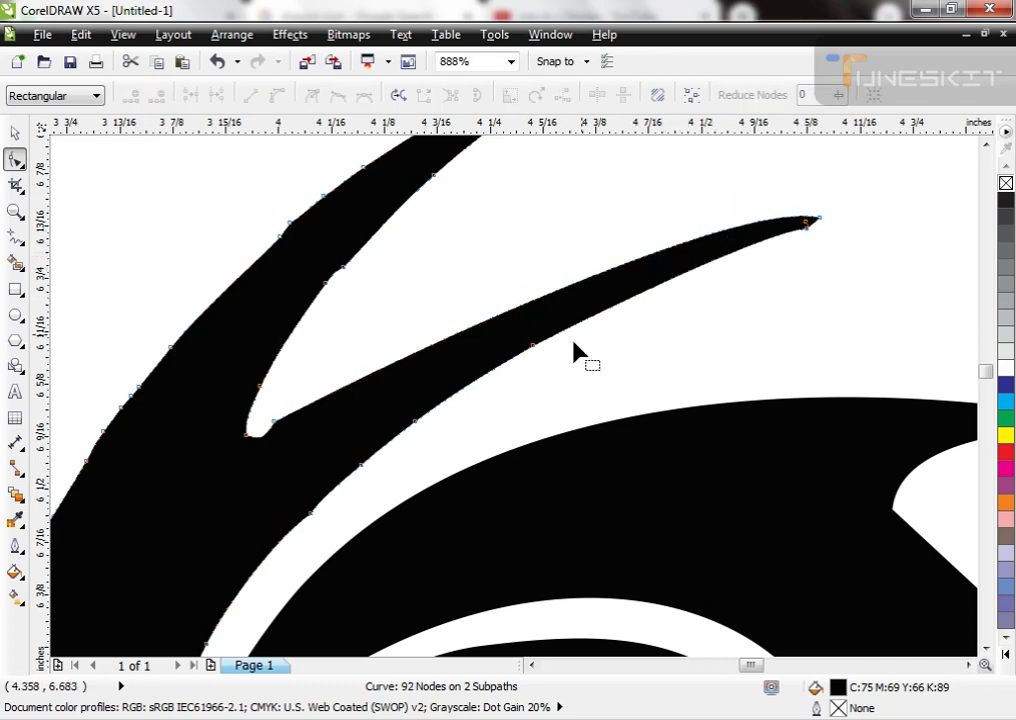
# - Smooth the outer edge of the head's upper horn by deleting its redundant nodes up to the tip
pyautogui.moveTo(256, 184); pyautogui.dragTo(547, 431)
pyautogui.press('Delete')
pyautogui.scroll(-2, 421, 434)
pyautogui.press('F2')
pyautogui.moveTo(415, 313); pyautogui.dragTo(454, 390)
pyautogui.press('Delete')
pyautogui.moveTo(487, 238); pyautogui.dragTo(588, 310)
pyautogui.press('Delete')
pyautogui.moveTo(629, 266); pyautogui.dragTo(630, 267)
pyautogui.press('Delete')
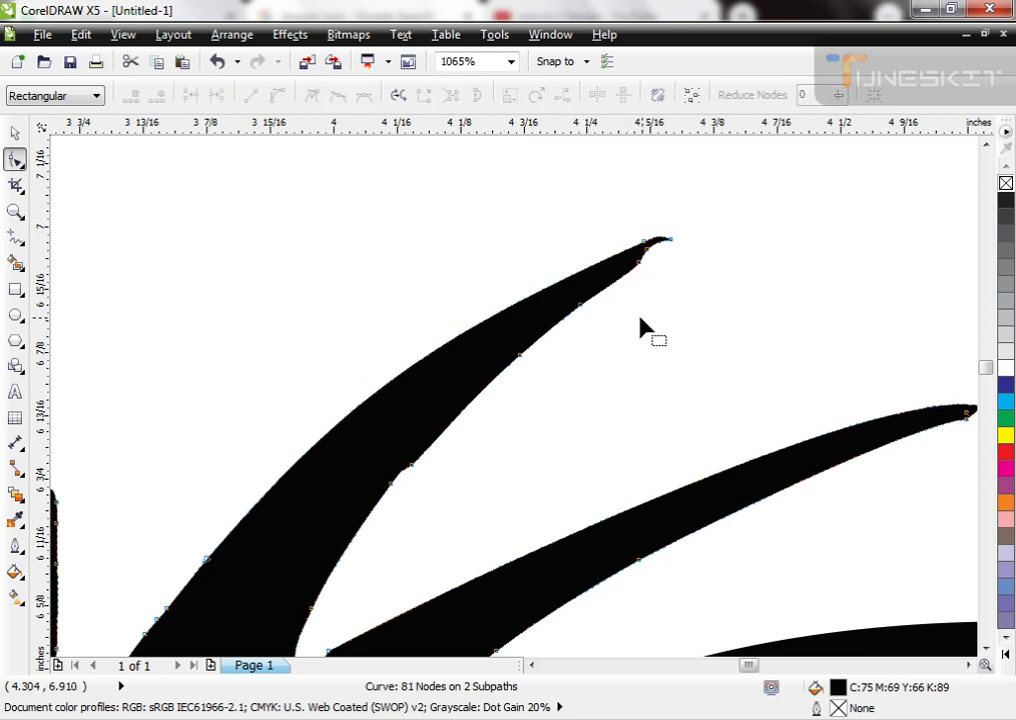
# - Delete the redundant nodes along the inner lower edge of the head's upper horn
pyautogui.moveTo(529, 404); pyautogui.dragTo(530, 405)
pyautogui.press('Delete')
pyautogui.moveTo(430, 448); pyautogui.dragTo(388, 503)
pyautogui.press('Delete')
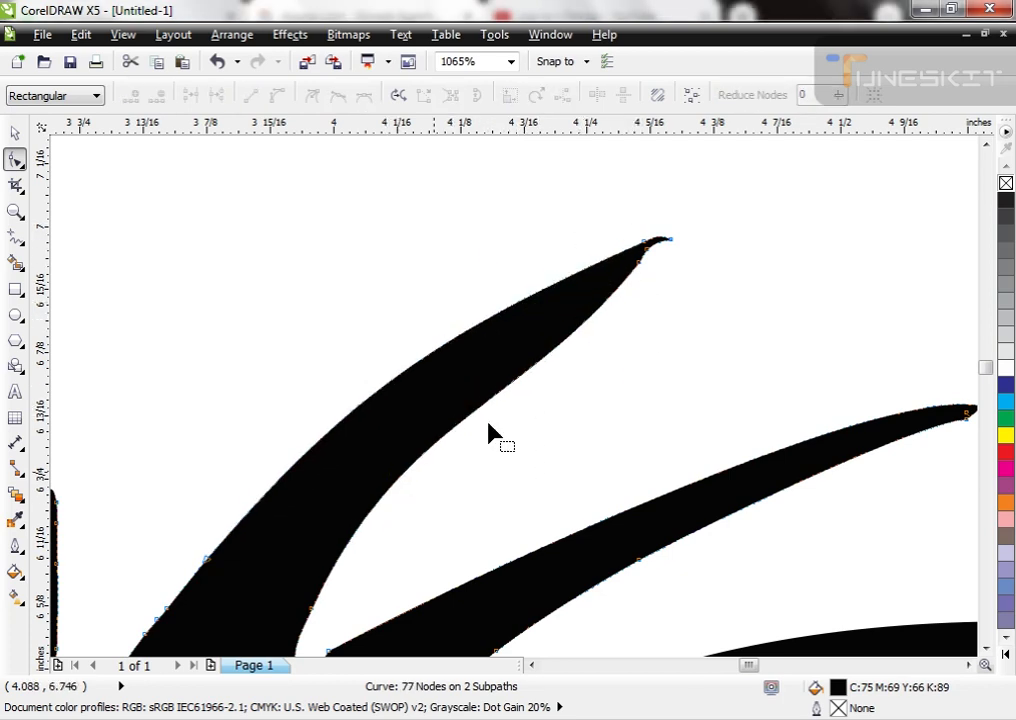
# - Smooth the small front horn and the adjoining head edges by deleting their redundant nodes
pyautogui.scroll(-2, 630, 192)
pyautogui.press('F2')
pyautogui.moveTo(457, 237); pyautogui.dragTo(591, 392)
pyautogui.moveTo(459, 262); pyautogui.dragTo(532, 342)
pyautogui.press('Delete')
pyautogui.moveTo(329, 254); pyautogui.dragTo(399, 366)
pyautogui.press('Delete')
pyautogui.moveTo(343, 214); pyautogui.dragTo(405, 283)
pyautogui.press('Delete')
pyautogui.moveTo(447, 228); pyautogui.dragTo(406, 352)
pyautogui.press('Delete')
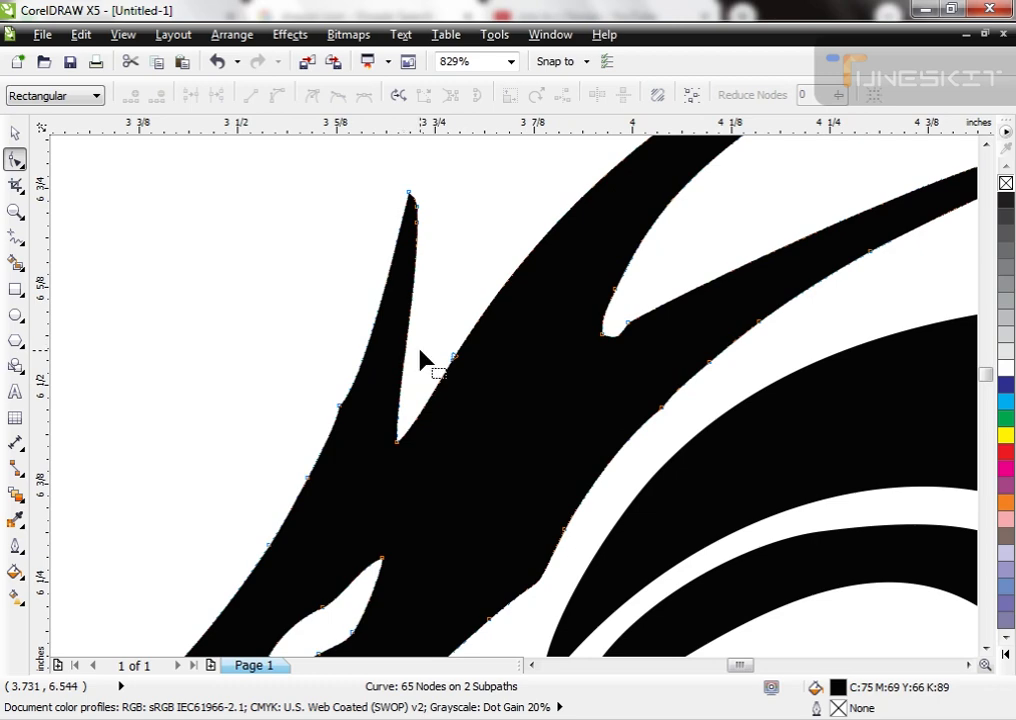
# - Delete the grey outline fragment around the dragon's snout
pyautogui.scroll(-4, 422, 360)
pyautogui.press('F2')
pyautogui.moveTo(327, 313); pyautogui.dragTo(447, 477)
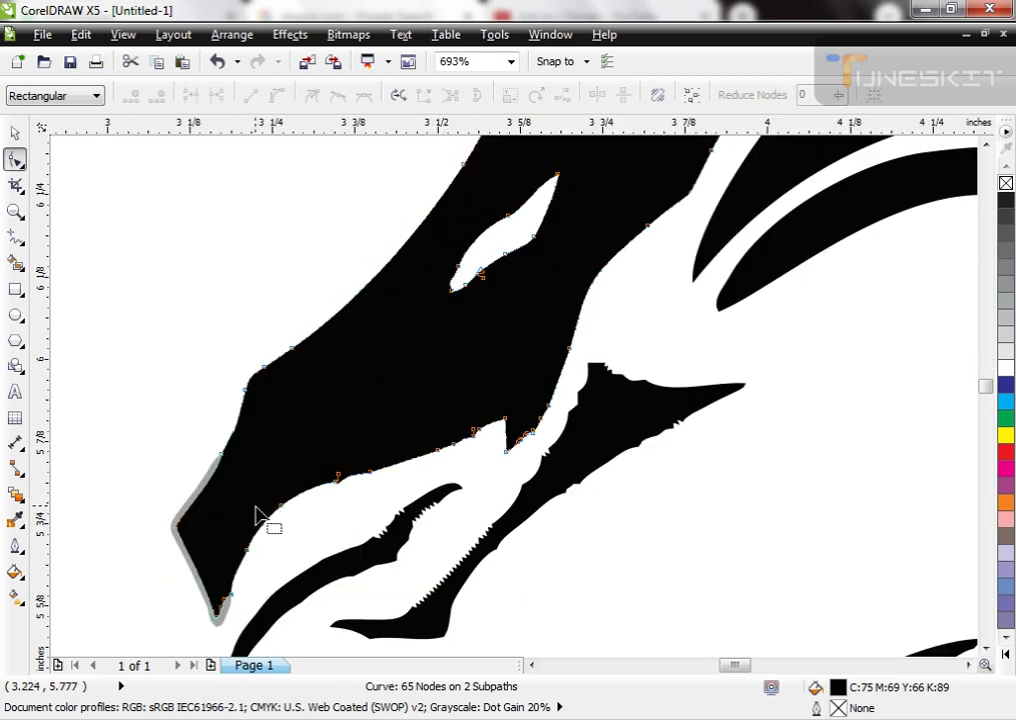
pyautogui.press('space')
pyautogui.click(186, 476)
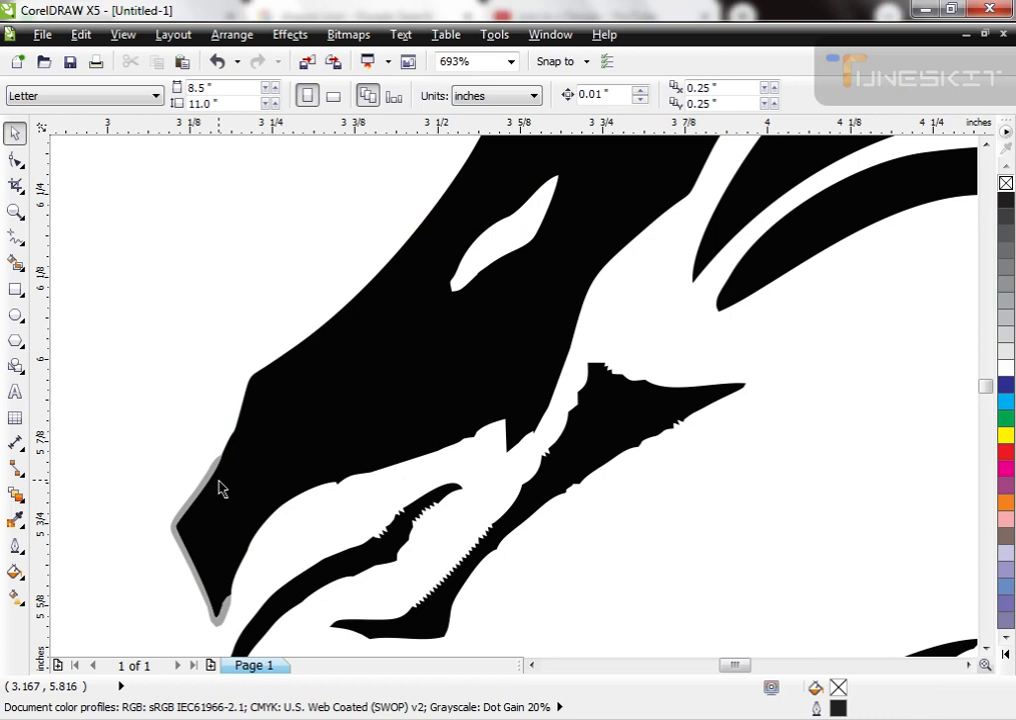
pyautogui.click(206, 473)
pyautogui.press('Delete')
# - Delete the extra nodes at the snout's lower tip and on the upper jaw's mouth edge
pyautogui.click(242, 514)
pyautogui.press('space')
pyautogui.moveTo(246, 581); pyautogui.dragTo(218, 611)
pyautogui.press('Delete')
pyautogui.click(388, 534)
pyautogui.scroll(-1, 386, 325)
pyautogui.press('F2')
pyautogui.moveTo(330, 322); pyautogui.dragTo(465, 438)
pyautogui.click(510, 336)
pyautogui.press('Delete')
# - Select the thin curved strip inside the mouth and delete the jagged nodes on its upper and lower edges
pyautogui.click(345, 498)
pyautogui.moveTo(315, 381); pyautogui.dragTo(383, 485)
pyautogui.press('Delete')
pyautogui.moveTo(354, 417); pyautogui.dragTo(400, 473)
pyautogui.press('Delete')
pyautogui.moveTo(474, 431); pyautogui.dragTo(398, 496)
pyautogui.press('Delete')
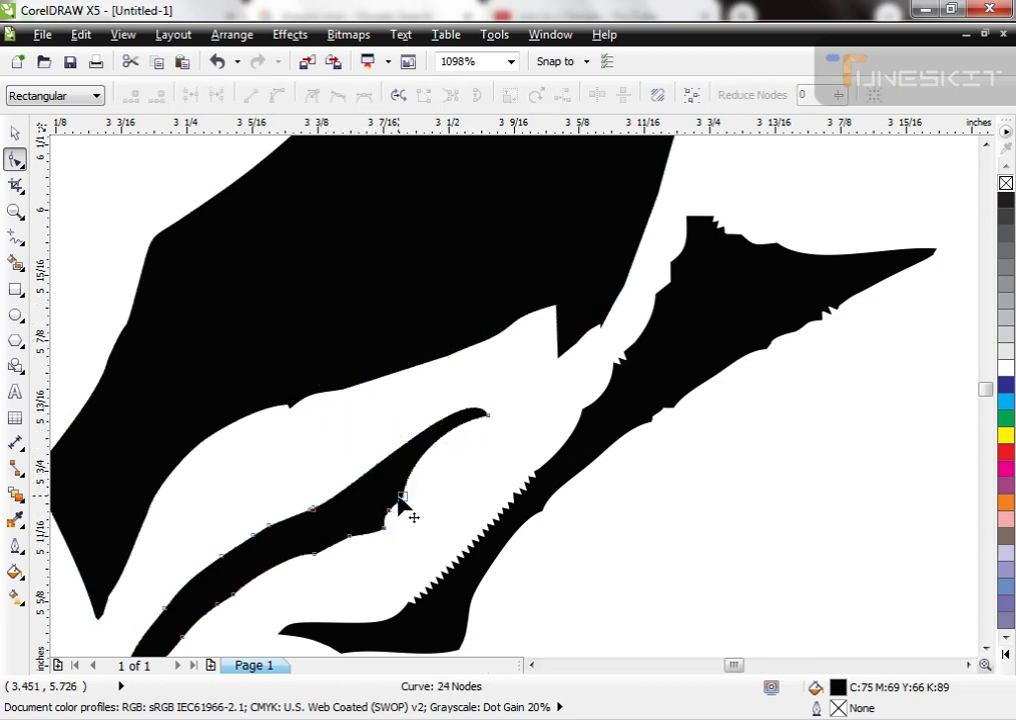
# - Select the lower jaw shape and delete the row of saw-tooth nodes along its upper-left edge
pyautogui.click(485, 545)
pyautogui.scroll(-3, 424, 408)
pyautogui.scroll(4, 415, 435)
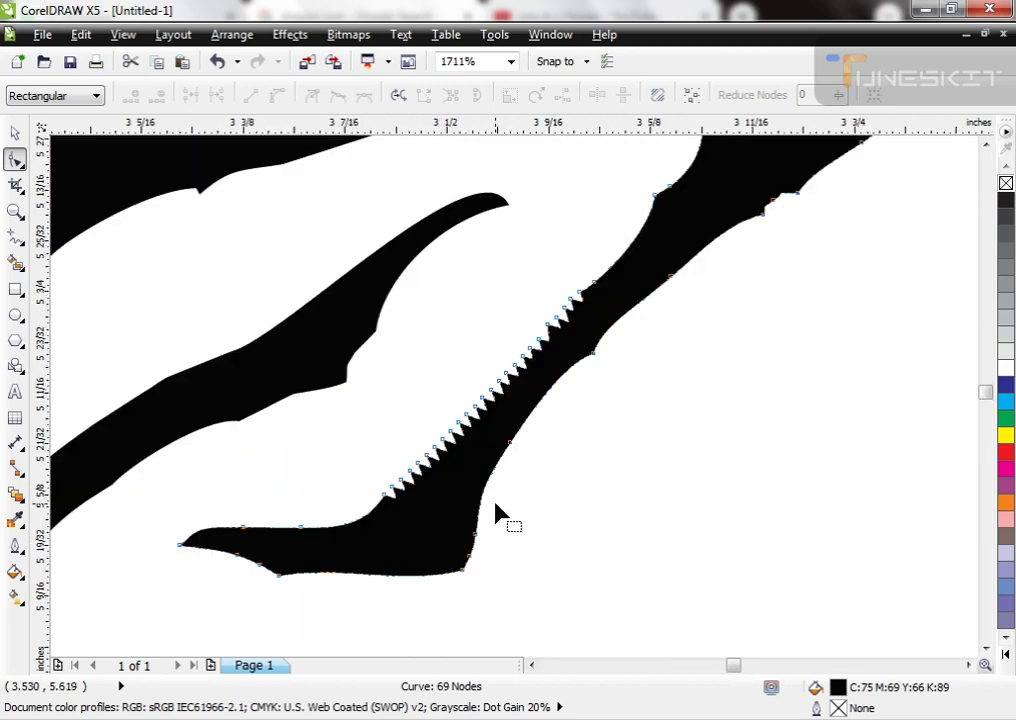
pyautogui.moveTo(357, 441); pyautogui.dragTo(438, 488)
pyautogui.press('Delete')
pyautogui.moveTo(445, 378); pyautogui.dragTo(506, 481)
pyautogui.press('Delete')
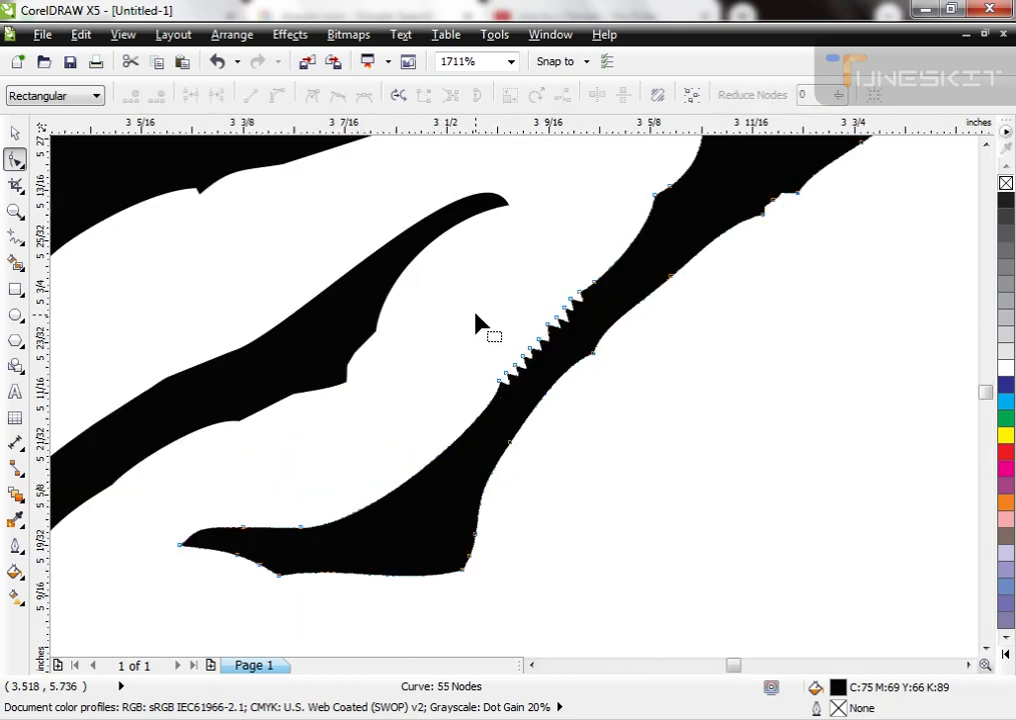
pyautogui.moveTo(481, 324); pyautogui.dragTo(540, 372)
pyautogui.press('Delete')
pyautogui.moveTo(552, 278); pyautogui.dragTo(601, 347)
pyautogui.press('Delete')
# - Smooth the upper part of the lower jaw shape's left edge by deleting its jagged nodes
pyautogui.scroll(-3, 420, 503)
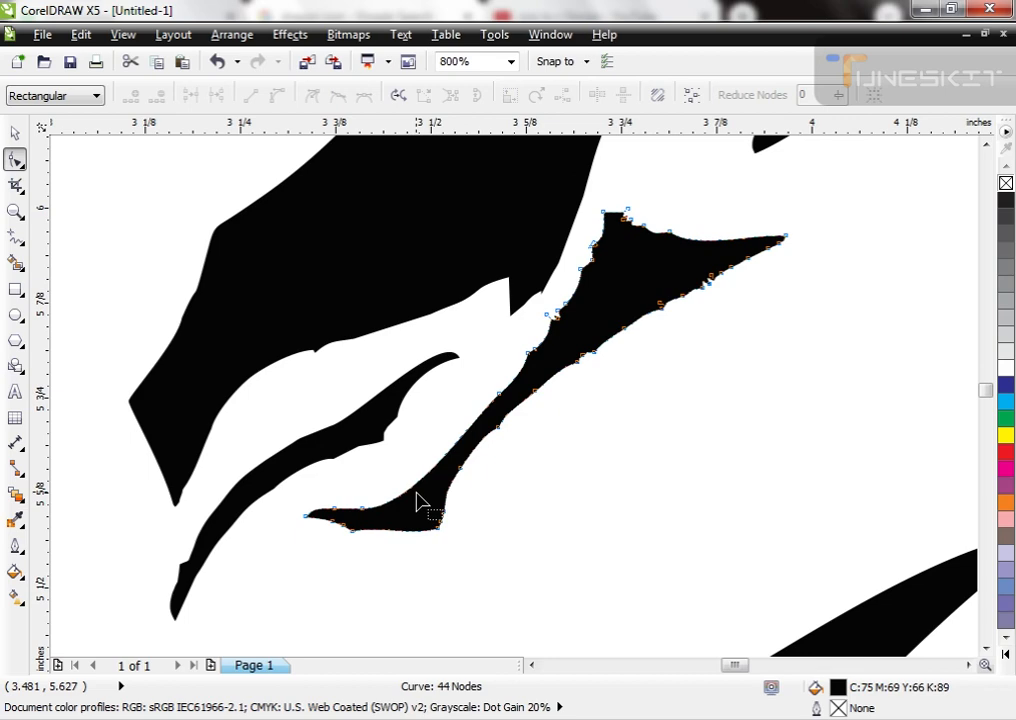
pyautogui.scroll(-2, 416, 367)
pyautogui.scroll(4, 463, 456)
pyautogui.scroll(3, 450, 378)
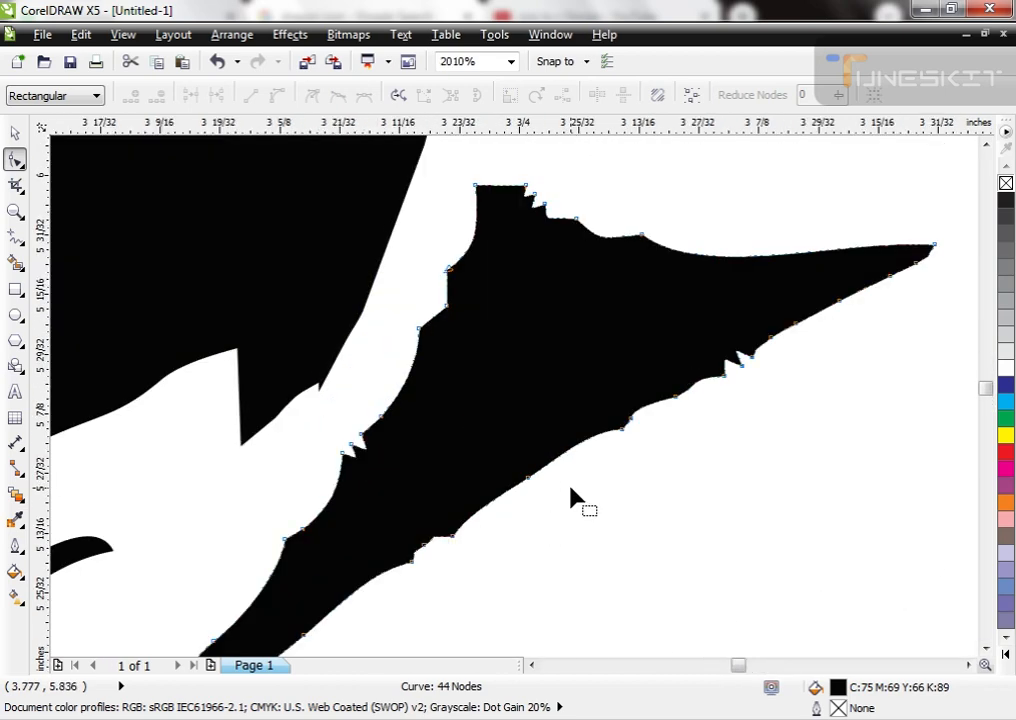
pyautogui.moveTo(406, 257); pyautogui.dragTo(470, 360)
pyautogui.press('Delete')
pyautogui.moveTo(338, 408); pyautogui.dragTo(390, 484)
pyautogui.press('Delete')
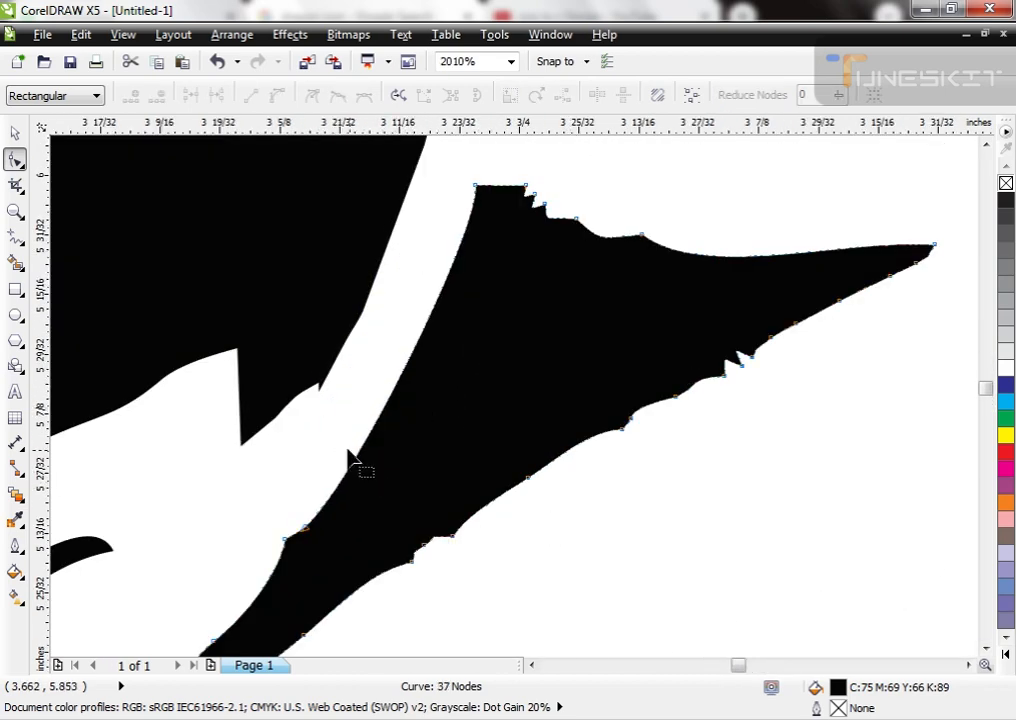
# - Delete the notch nodes on the lower jaw shape's left edge and the stepped nodes along its upper edge
pyautogui.moveTo(334, 567); pyautogui.dragTo(336, 570)
pyautogui.press('Delete')
pyautogui.moveTo(272, 520); pyautogui.dragTo(314, 560)
pyautogui.press('Delete')
pyautogui.moveTo(587, 157); pyautogui.dragTo(507, 238)
pyautogui.press('Delete')
pyautogui.moveTo(668, 198); pyautogui.dragTo(598, 304)
pyautogui.press('Delete')
# - Delete the jagged nodes along the lower jaw shape's lower-right edge and finish node editing
pyautogui.scroll(-1, 773, 351)
pyautogui.moveTo(803, 345); pyautogui.dragTo(687, 414)
pyautogui.press('Delete')
pyautogui.moveTo(640, 455); pyautogui.dragTo(582, 486)
pyautogui.press('Delete')
pyautogui.press('Delete')
pyautogui.press('Delete')
pyautogui.moveTo(530, 540); pyautogui.dragTo(490, 562)
pyautogui.press('Delete')
pyautogui.press('space')
pyautogui.scroll(-3, 357, 368)
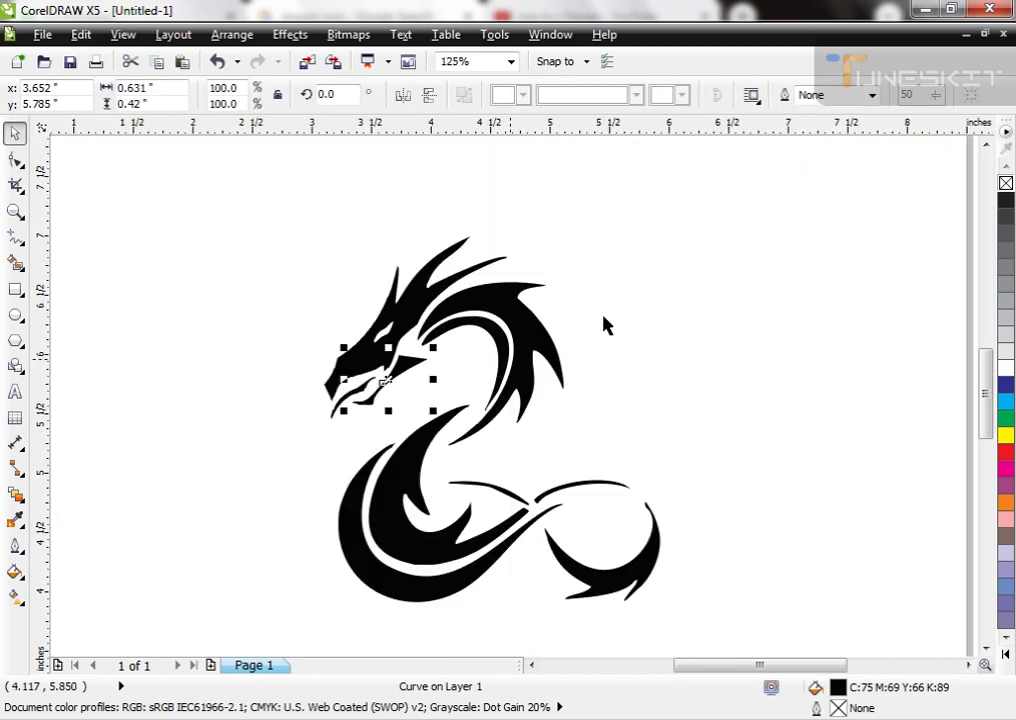
# - Group all the dragon pieces and shift the group slightly upward on the page
pyautogui.click(605, 322)
pyautogui.scroll(-1, 610, 320)
pyautogui.moveTo(713, 244); pyautogui.dragTo(336, 573)
pyautogui.hotkey('ctrl', 'g')
pyautogui.press('F4')
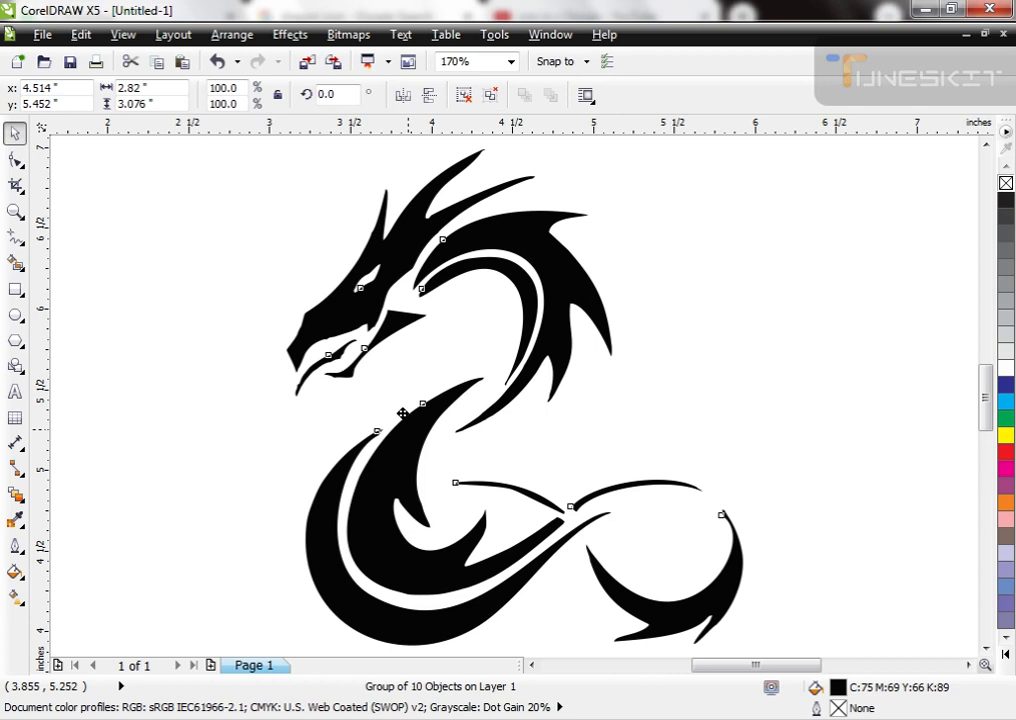
pyautogui.moveTo(405, 410); pyautogui.dragTo(399, 392)
# - Apply a linear fountain fill to the dragon group, from black beside the head to red at the tail
pyautogui.click(15, 597)
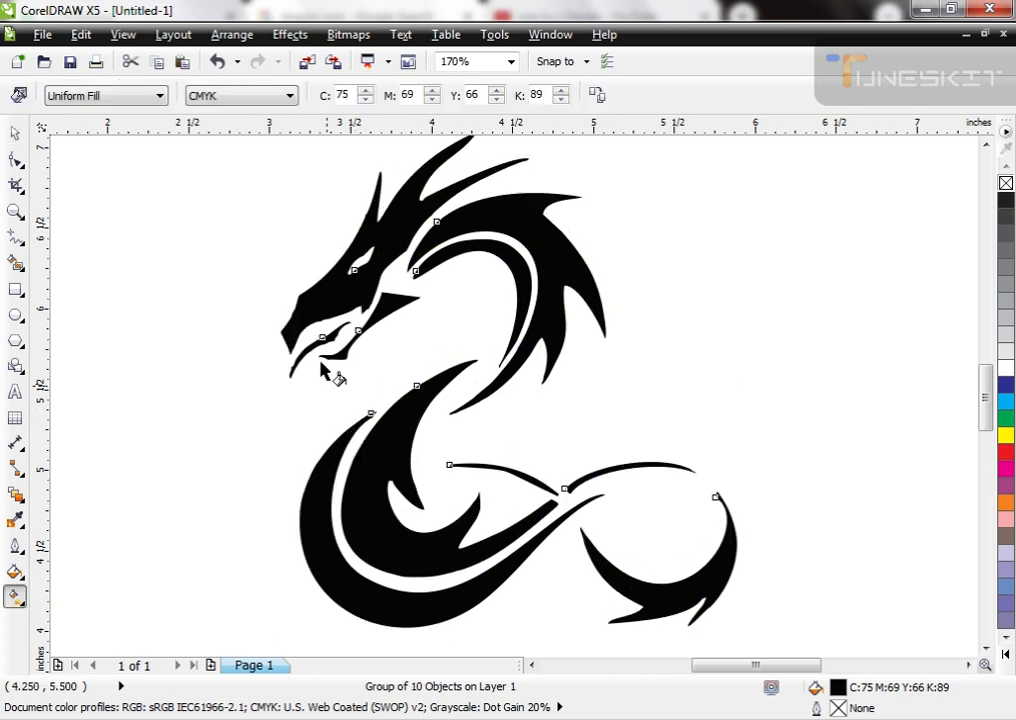
pyautogui.moveTo(281, 274); pyautogui.dragTo(645, 535)
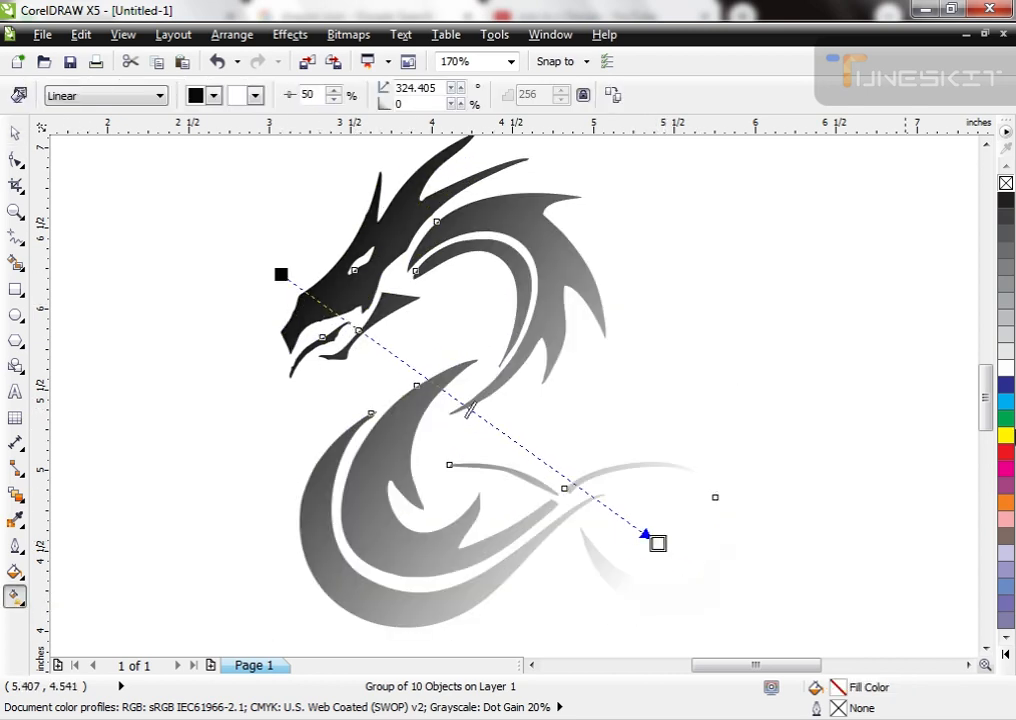
pyautogui.click(1006, 451)
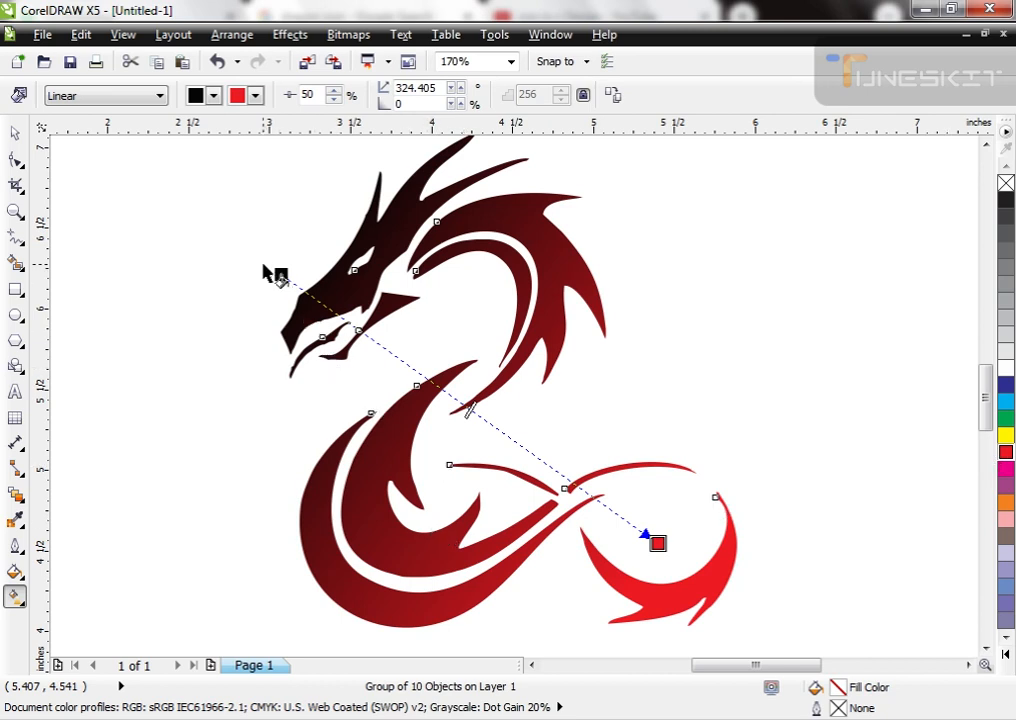
pyautogui.moveTo(281, 273); pyautogui.dragTo(251, 293)
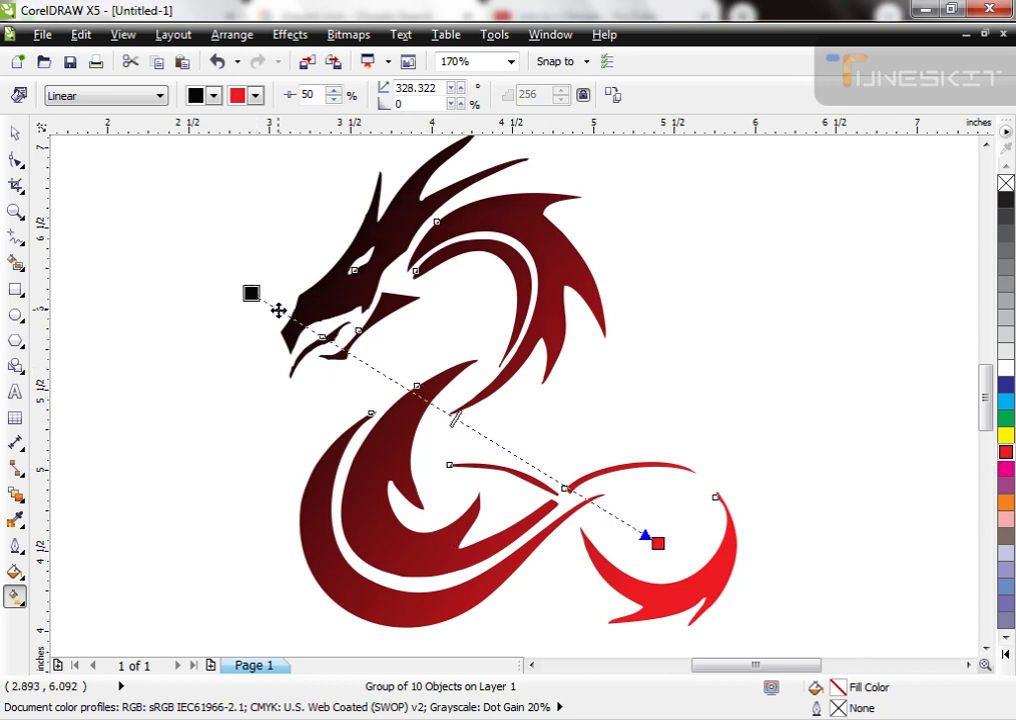
# - Change the gradient's start colour to sky blue, pull a start handle toward the body and move the dragon up
pyautogui.click(212, 96)
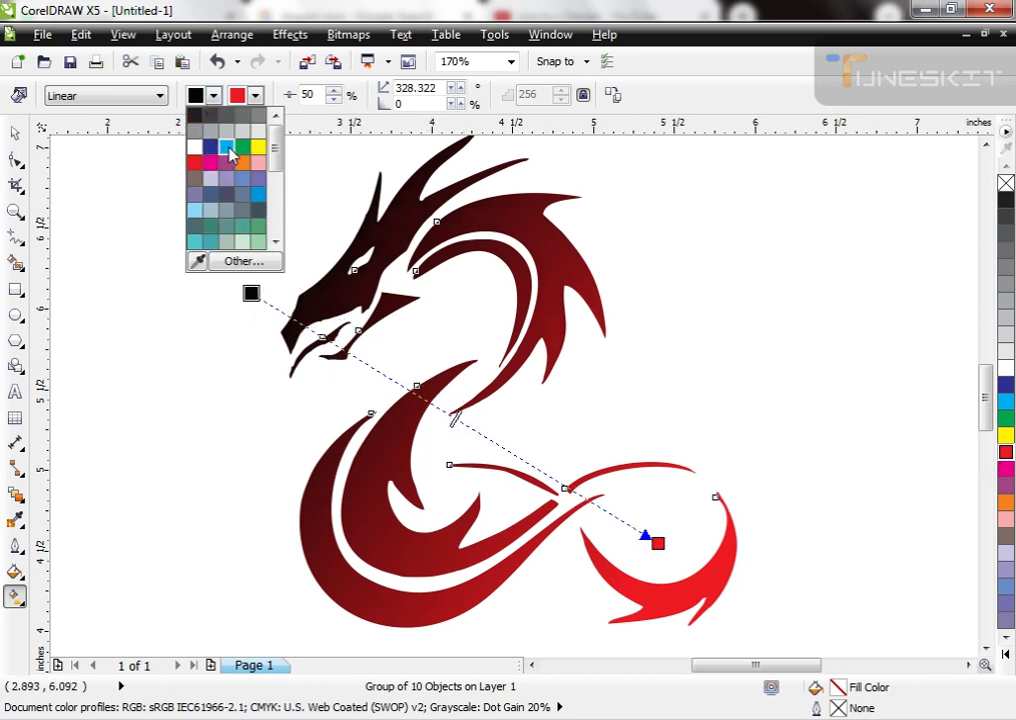
pyautogui.click(228, 150)
pyautogui.moveTo(251, 292); pyautogui.dragTo(480, 400)
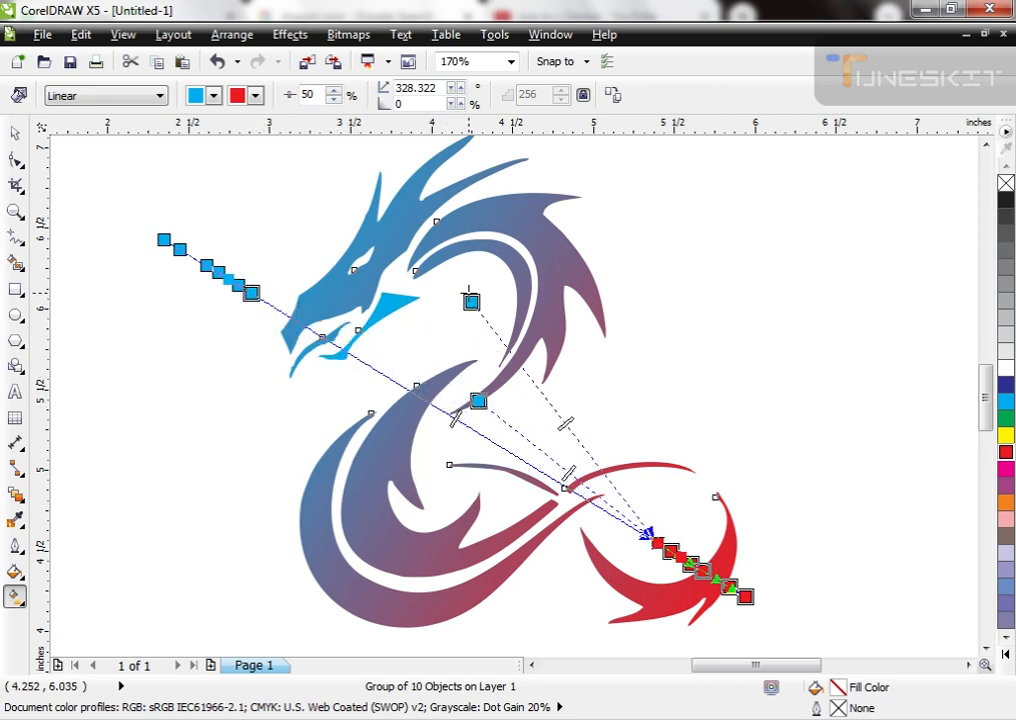
pyautogui.press('space')
pyautogui.moveTo(373, 481); pyautogui.dragTo(410, 400)
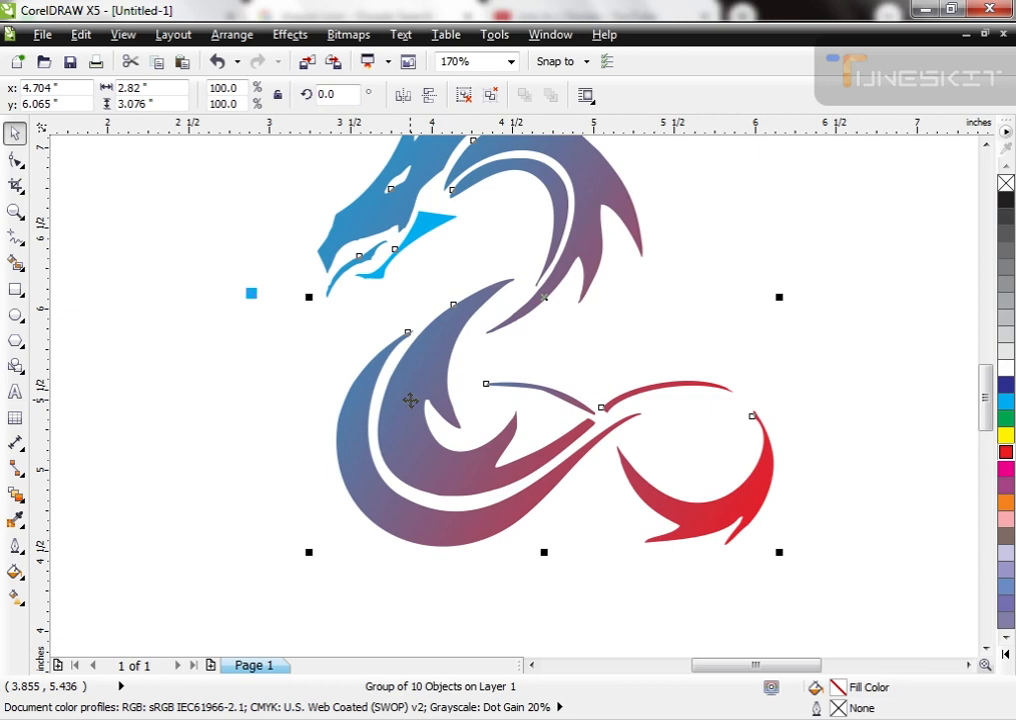
# - Undo the dragon's moves and the sky-blue changes to restore the black-to-red gradient
pyautogui.hotkey('ctrl', 'z')
pyautogui.hotkey('ctrl', 'z')
pyautogui.hotkey('ctrl', 'z')
pyautogui.scroll(-2, 410, 400)
pyautogui.moveTo(410, 406); pyautogui.dragTo(417, 371)
pyautogui.hotkey('ctrl', 'z')
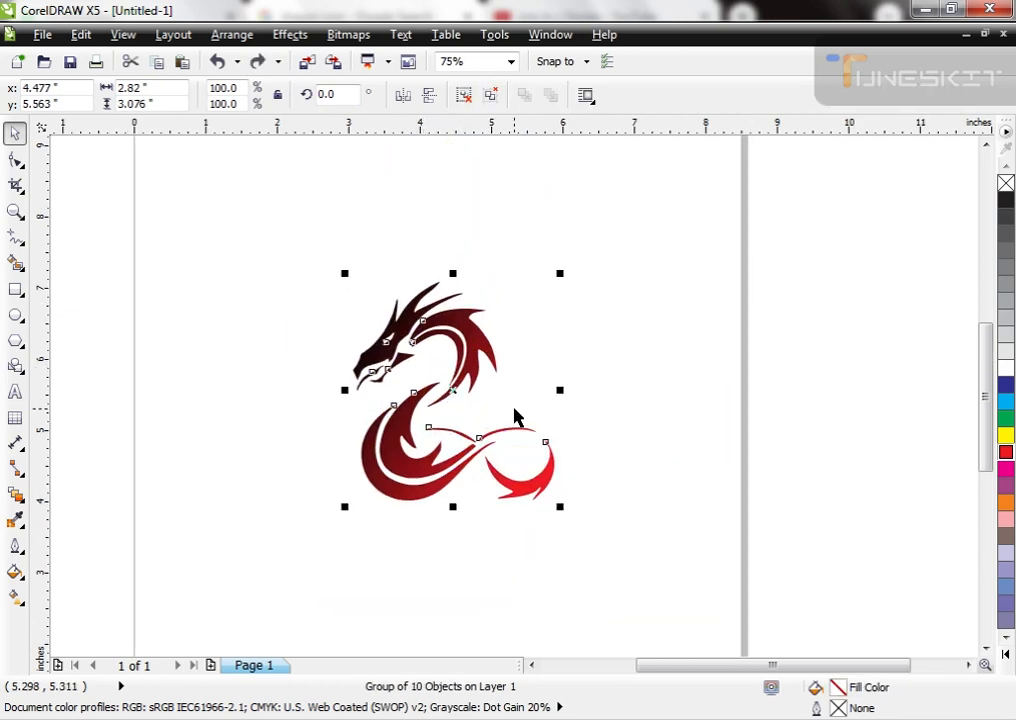
# - Set the gradient's start colour to sky blue and pull a start handle to the middle of the dragon
pyautogui.click(15, 597)
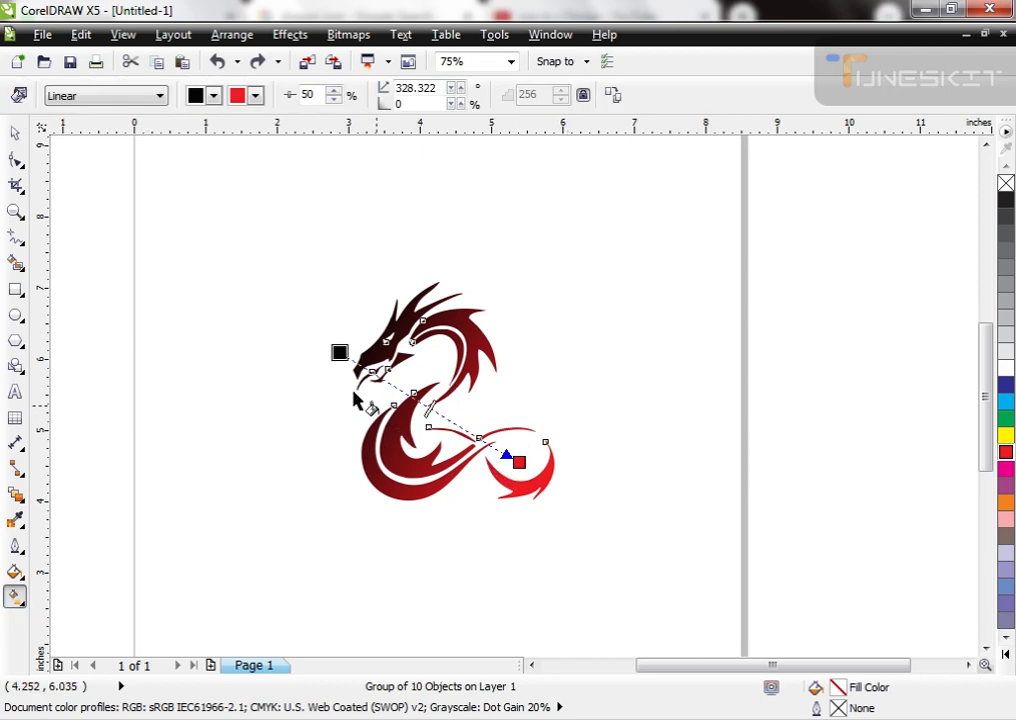
pyautogui.click(214, 96)
pyautogui.click(227, 150)
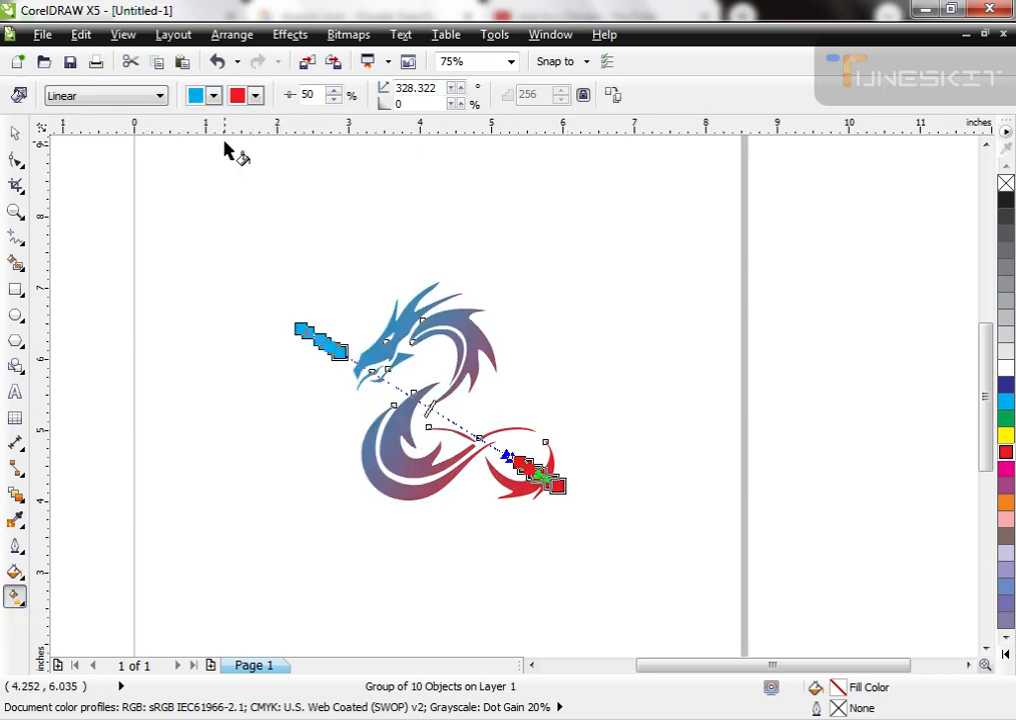
pyautogui.moveTo(341, 352); pyautogui.dragTo(399, 379)
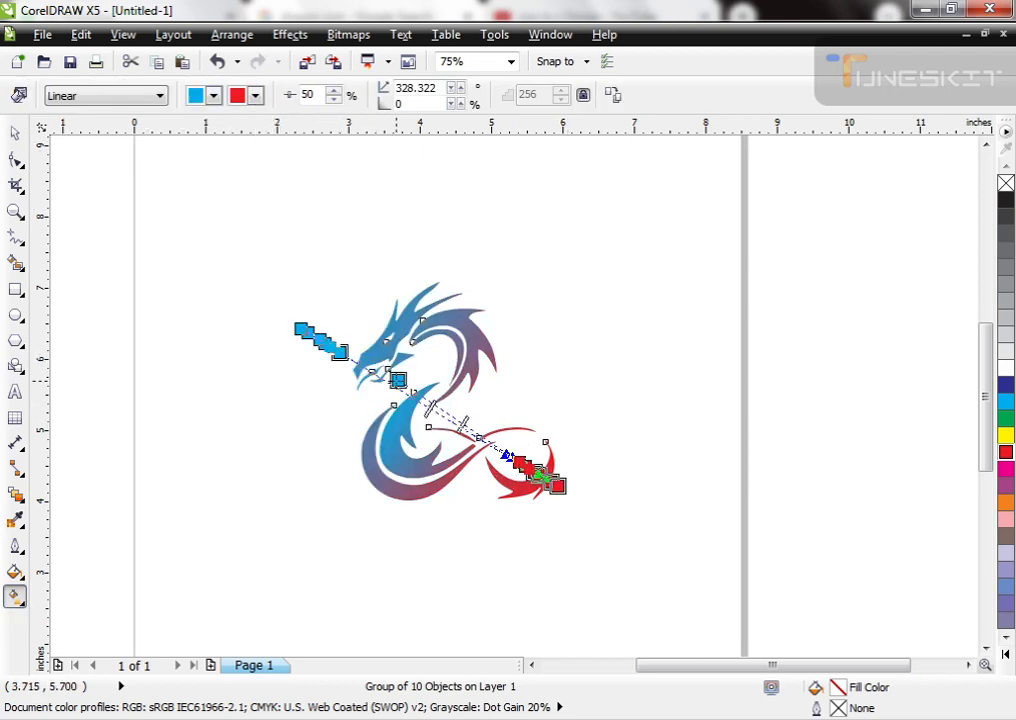
pyautogui.press('space')
pyautogui.press('F4')
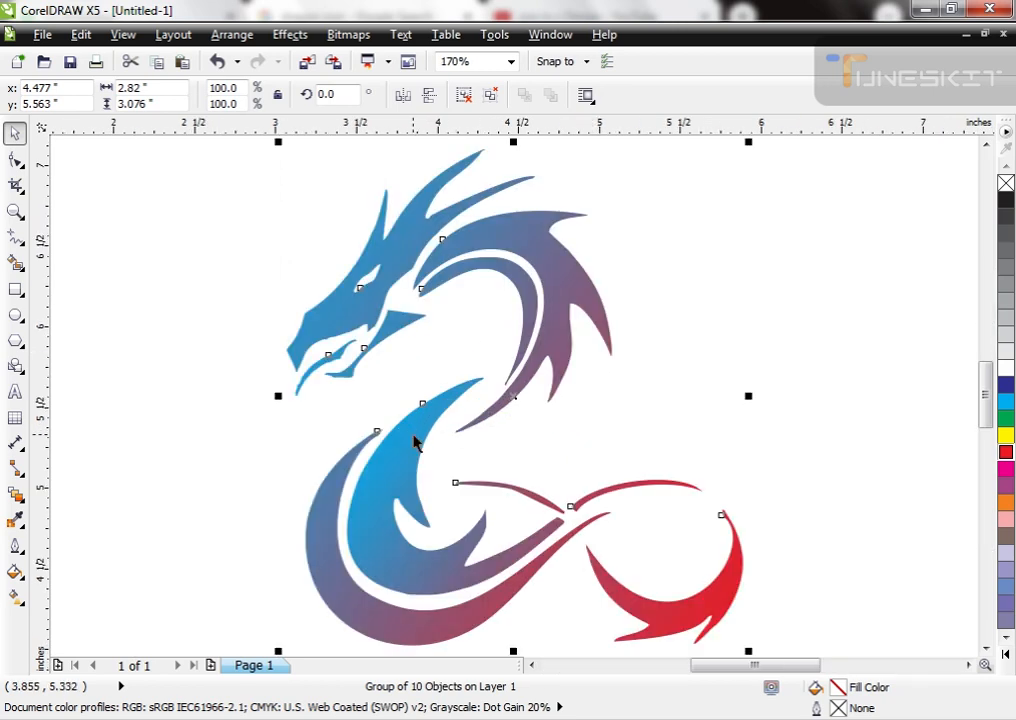
# - Add an intermediate colour node to the body's gradient, nudge it toward the head and apply yellow from the palette
pyautogui.press('F3')
pyautogui.click(16, 596)
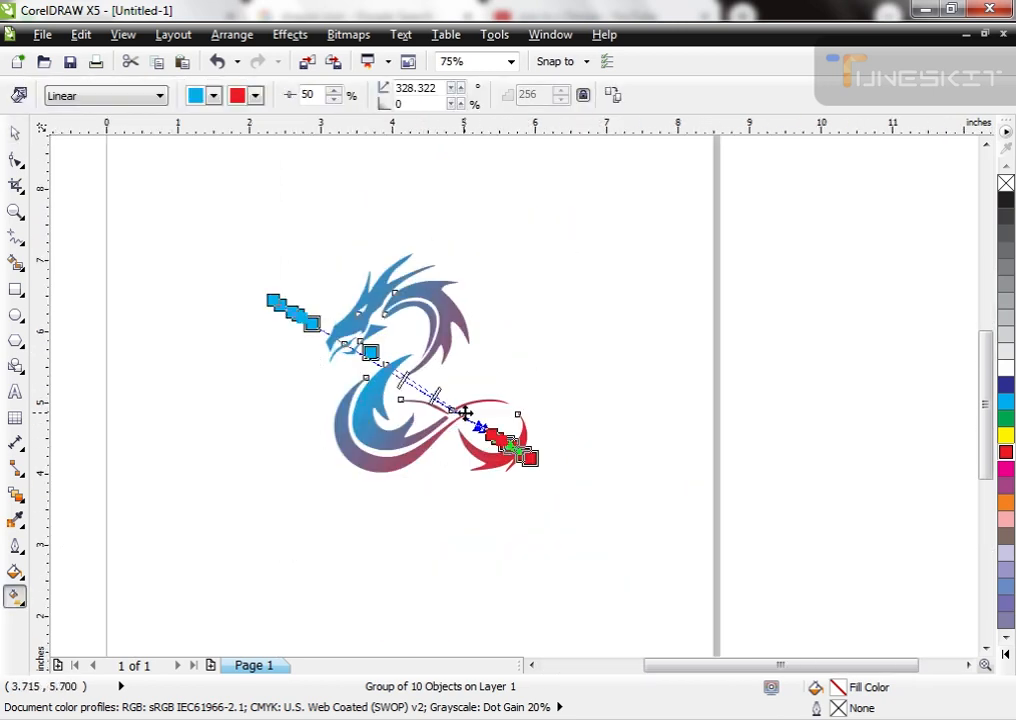
pyautogui.doubleClick(436, 396)
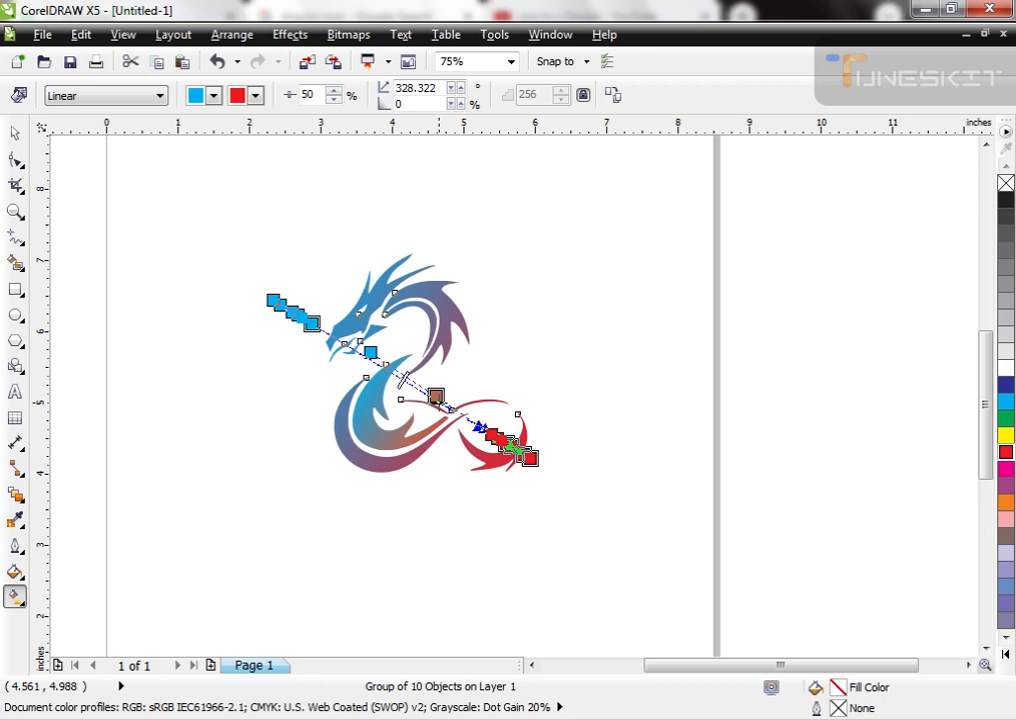
pyautogui.moveTo(436, 396); pyautogui.dragTo(430, 392)
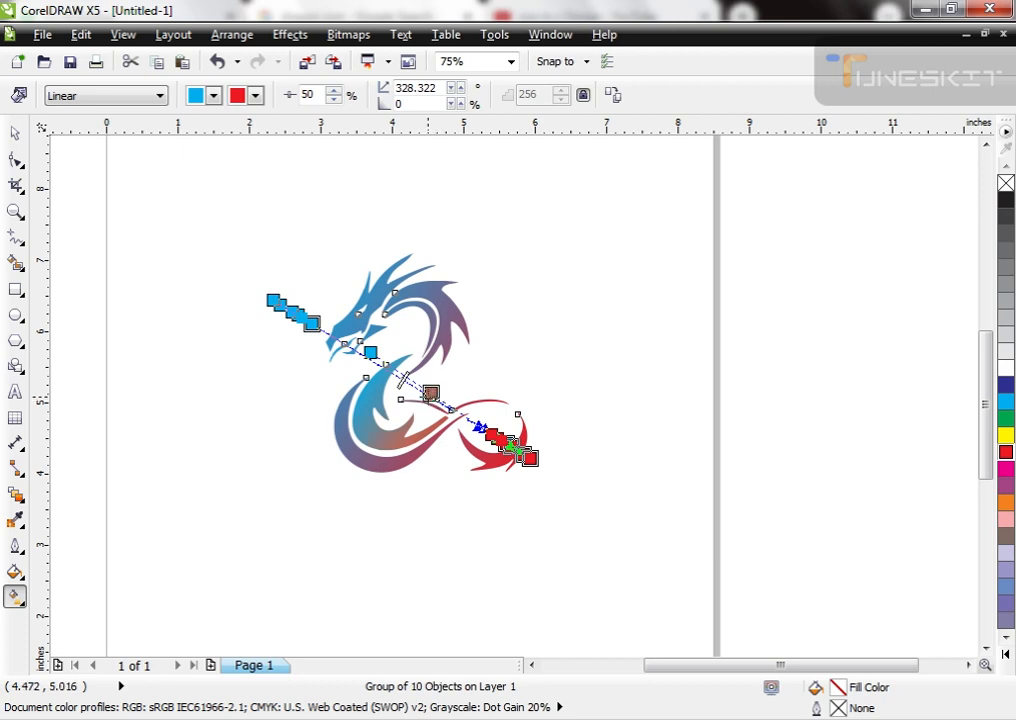
pyautogui.click(1005, 438)
pyautogui.press('space')
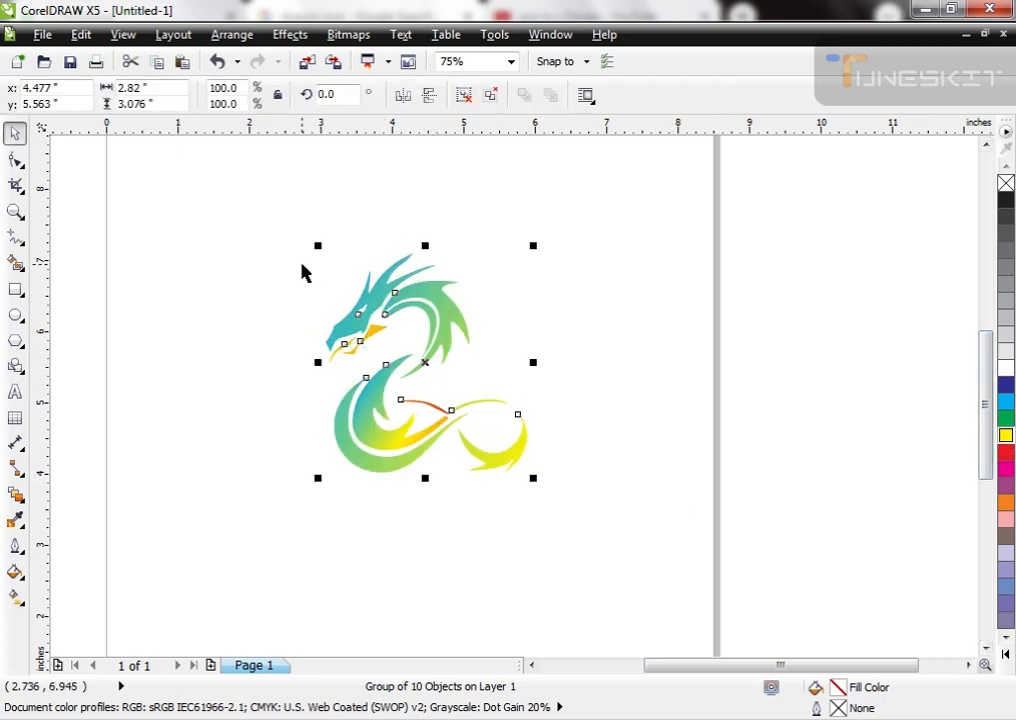
# - Reposition the dragon group slightly on the page and fill it with solid red
pyautogui.click(305, 273)
pyautogui.moveTo(397, 311); pyautogui.dragTo(431, 293)
pyautogui.press('space')
pyautogui.press('space')
pyautogui.press('F2')
pyautogui.moveTo(345, 297); pyautogui.dragTo(578, 484)
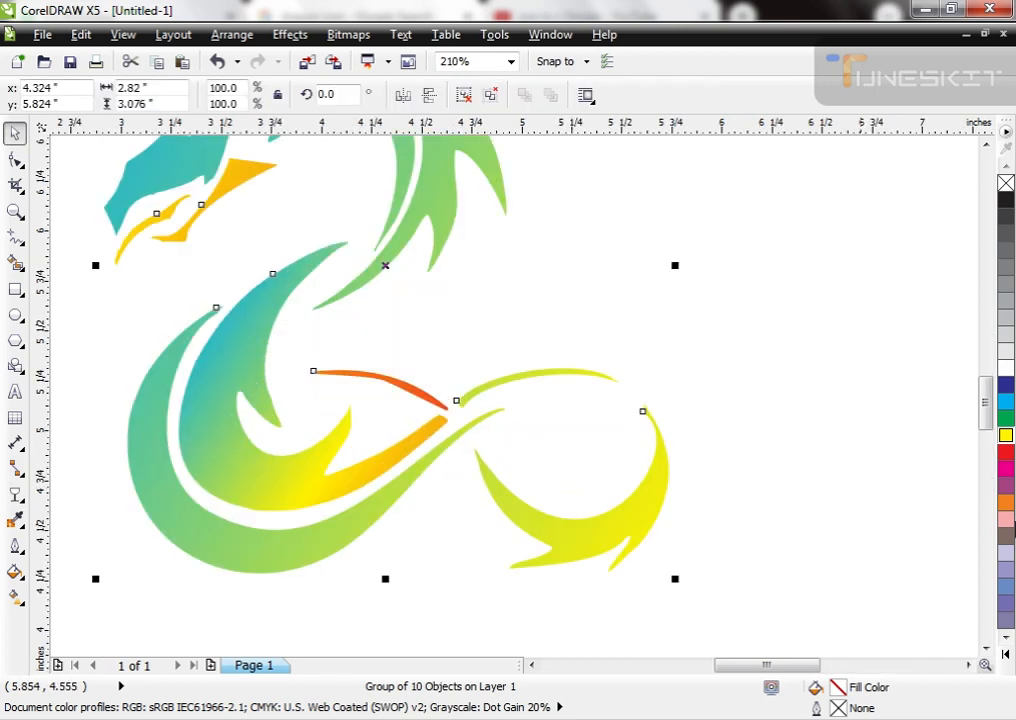
pyautogui.click(1006, 451)
pyautogui.moveTo(304, 516); pyautogui.dragTo(339, 492)
pyautogui.press('F2')
pyautogui.scroll(-1, 390, 478)
pyautogui.press('space')
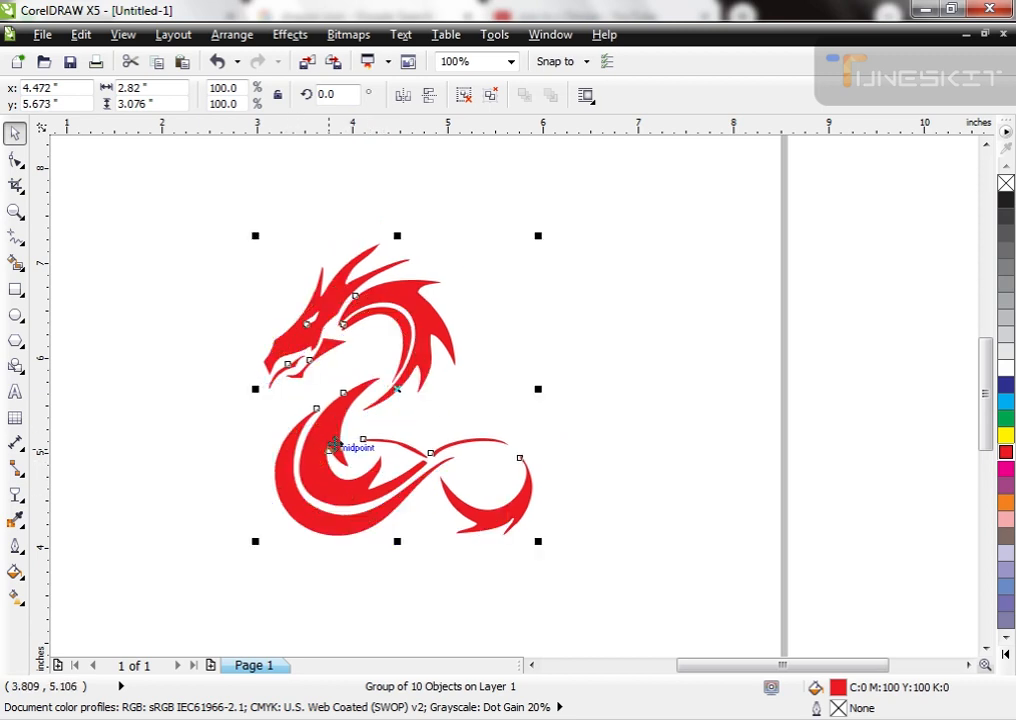
pyautogui.press('space')
pyautogui.press('space')
# - Apply a red-to-white linear fountain fill across the dragon and add an intermediate colour node at 34%
pyautogui.click(16, 598)
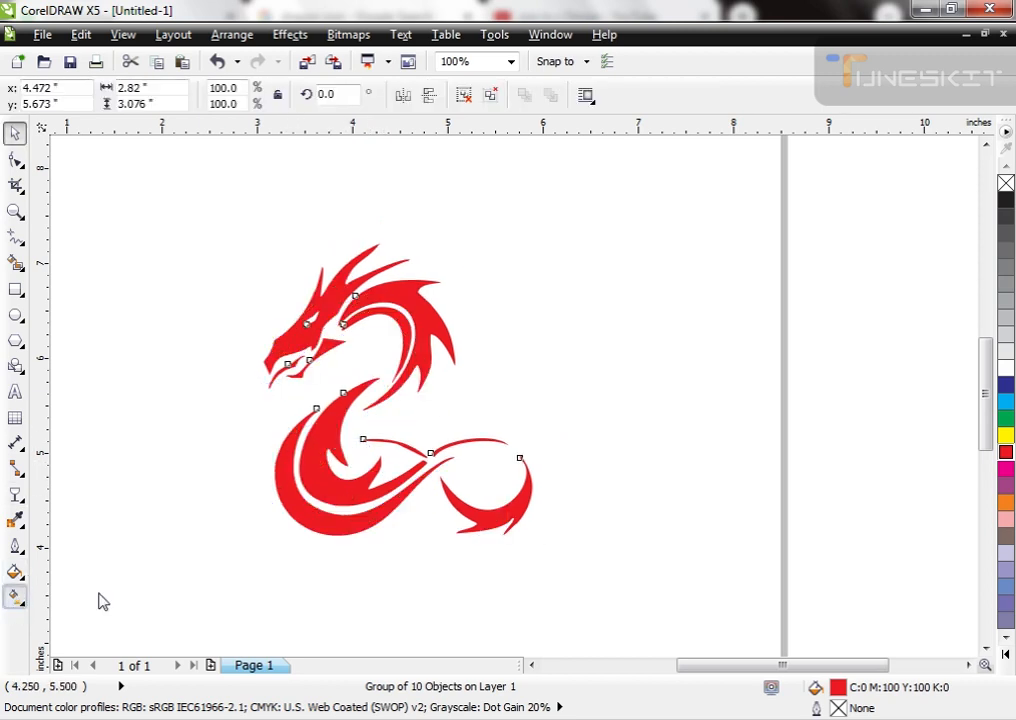
pyautogui.moveTo(226, 316); pyautogui.dragTo(619, 489)
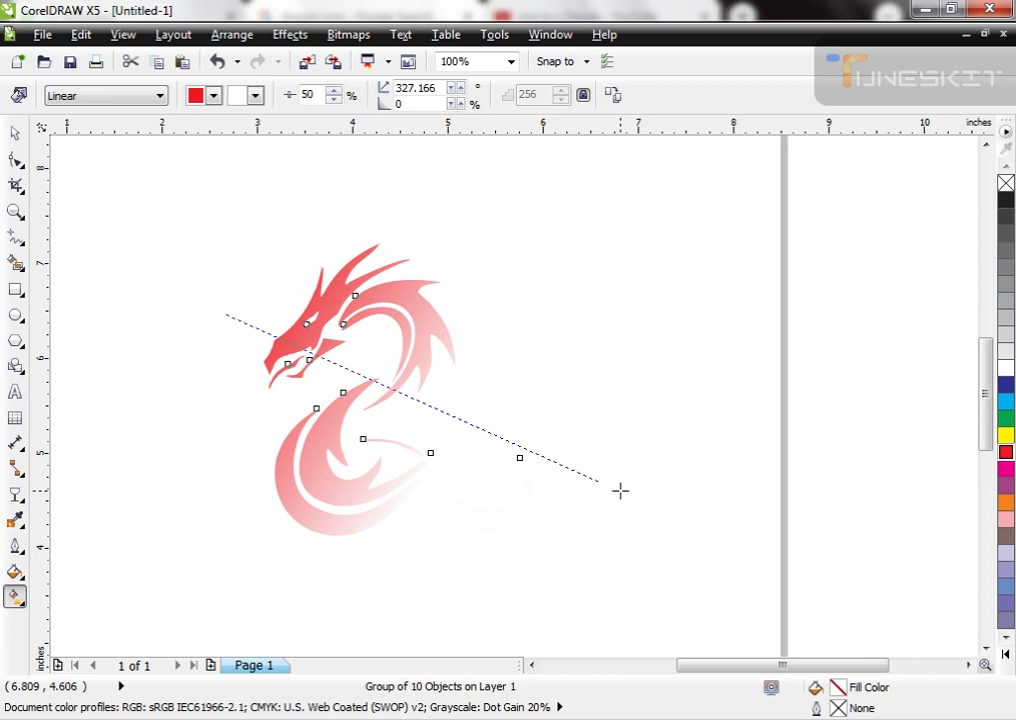
pyautogui.moveTo(230, 318); pyautogui.dragTo(252, 325)
pyautogui.doubleClick(356, 370)
pyautogui.moveTo(356, 370); pyautogui.dragTo(379, 379)
pyautogui.click(459, 428)
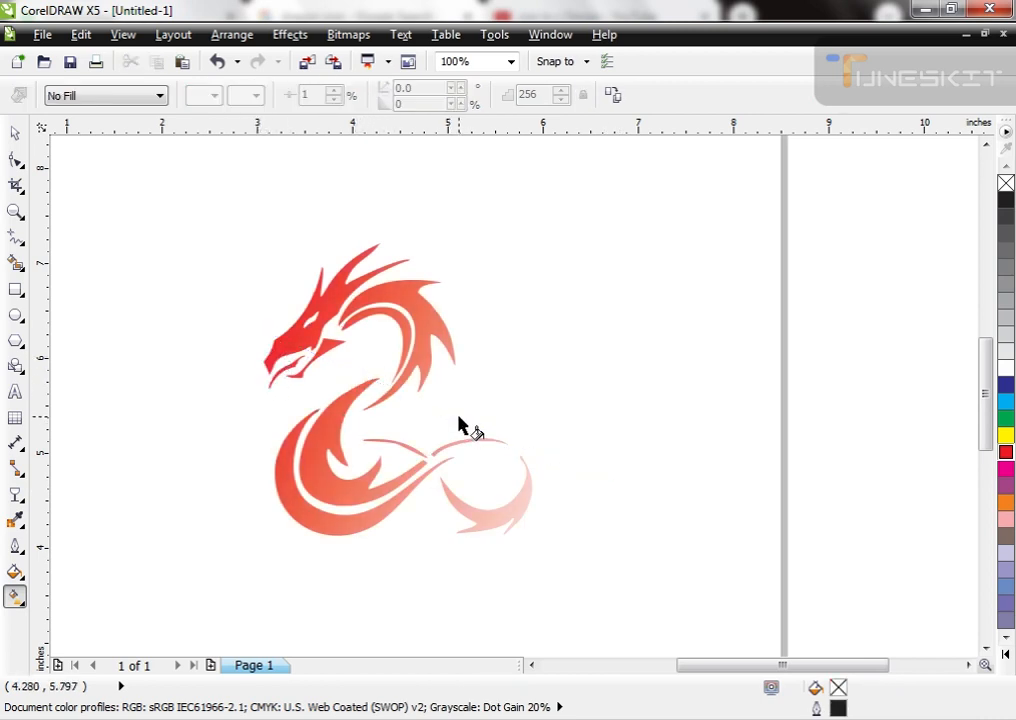
# - Add a yellow intermediate colour node at 69% of the gradient and set the 34% node to sky blue
pyautogui.click(404, 390)
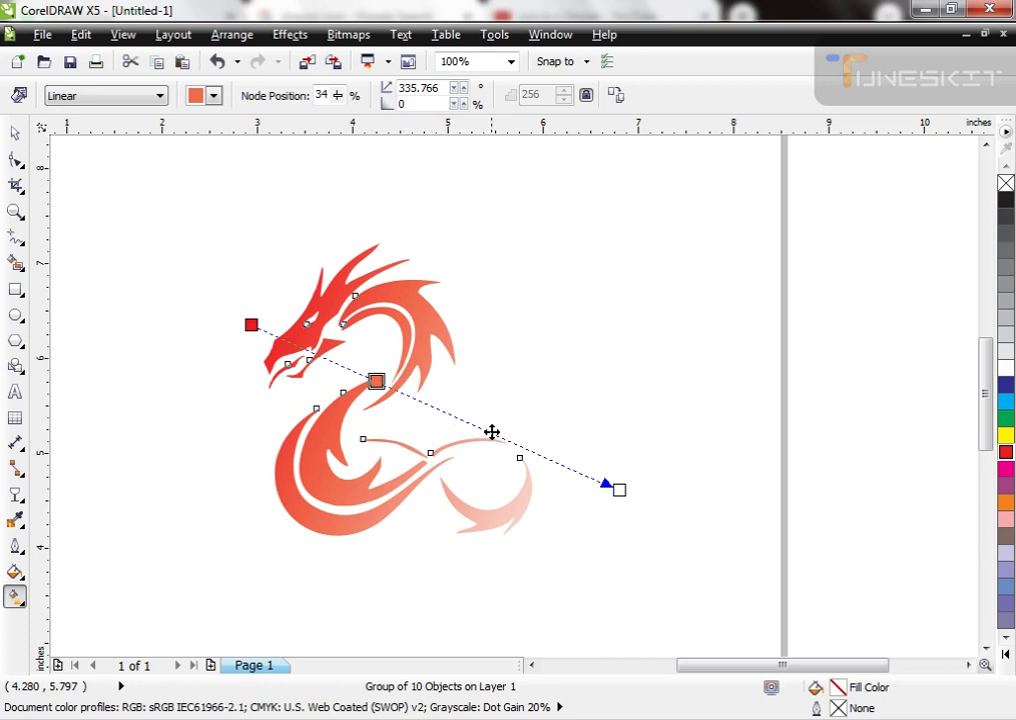
pyautogui.moveTo(490, 432); pyautogui.dragTo(507, 438)
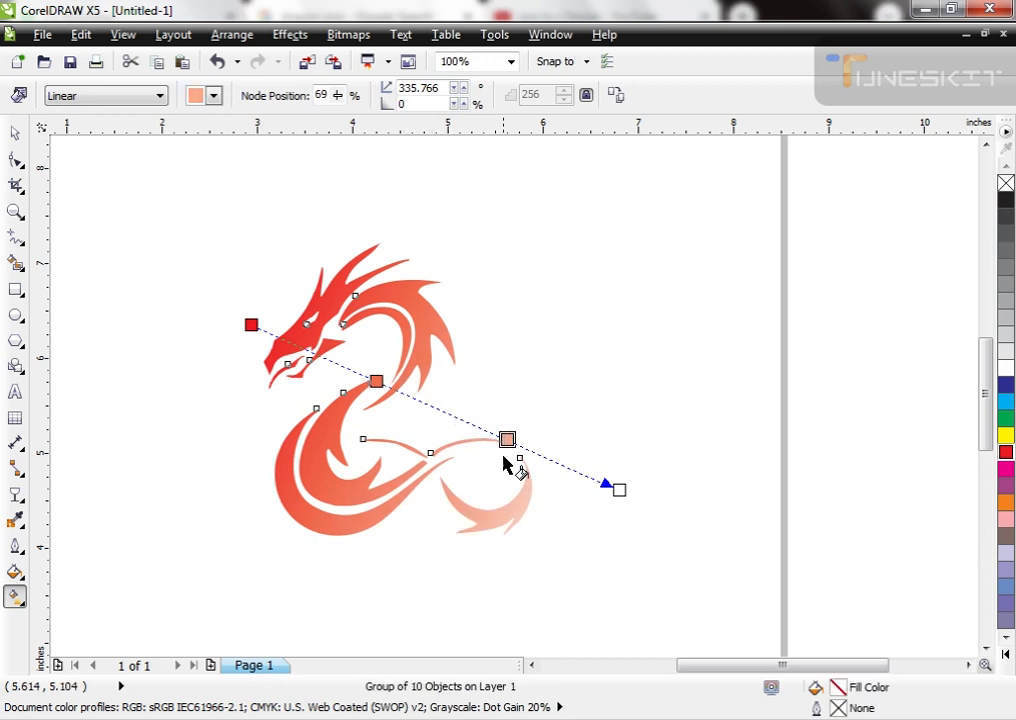
pyautogui.click(214, 96)
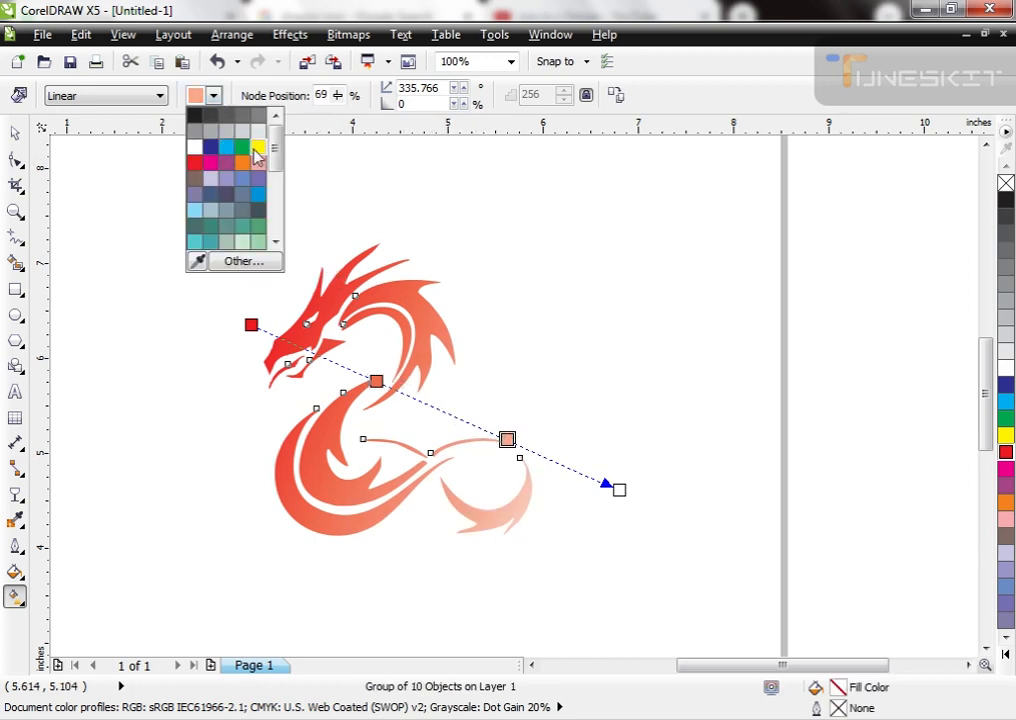
pyautogui.click(258, 147)
pyautogui.click(214, 96)
pyautogui.click(229, 150)
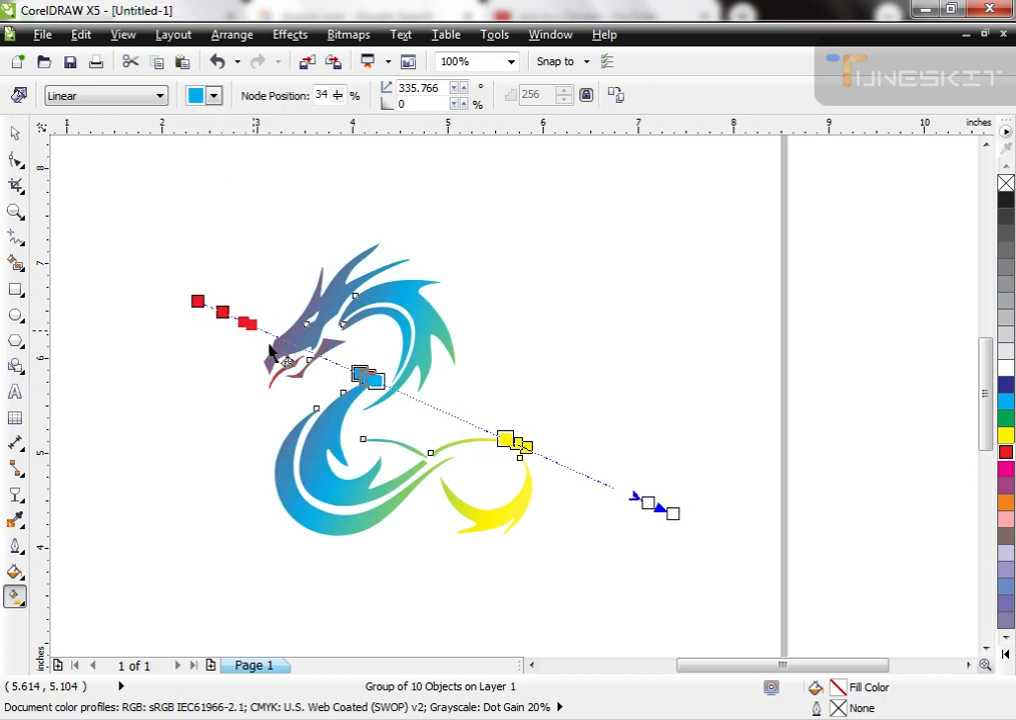
# - Try purple, light blue, sage green and pale yellow for the gradient's 34% colour node
pyautogui.click(213, 96)
pyautogui.click(227, 133)
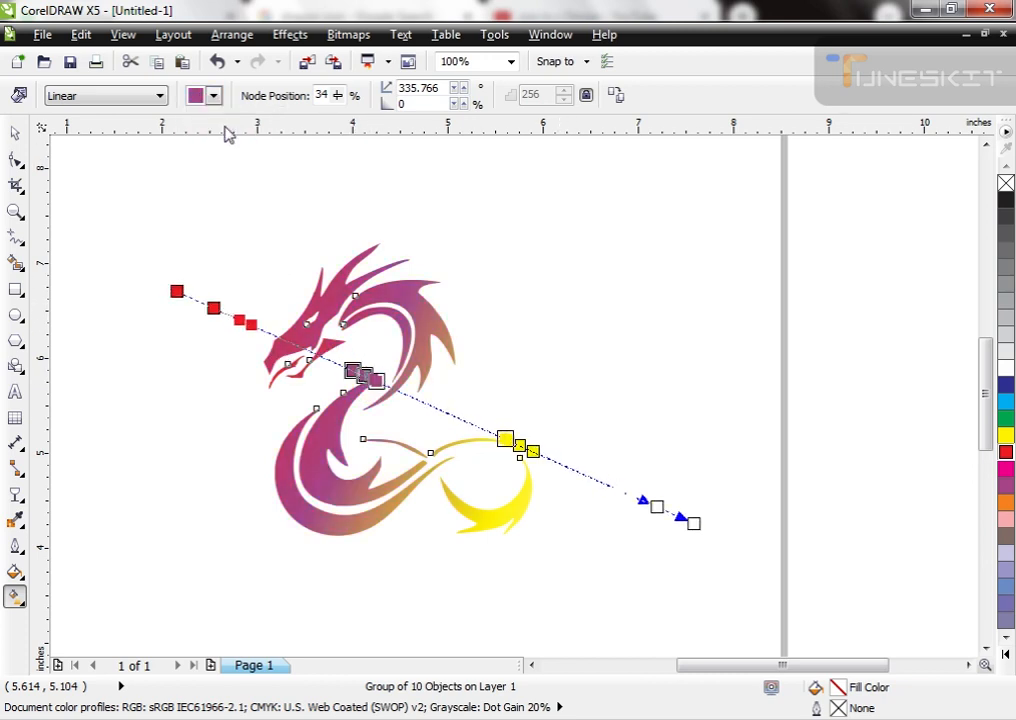
pyautogui.click(213, 96)
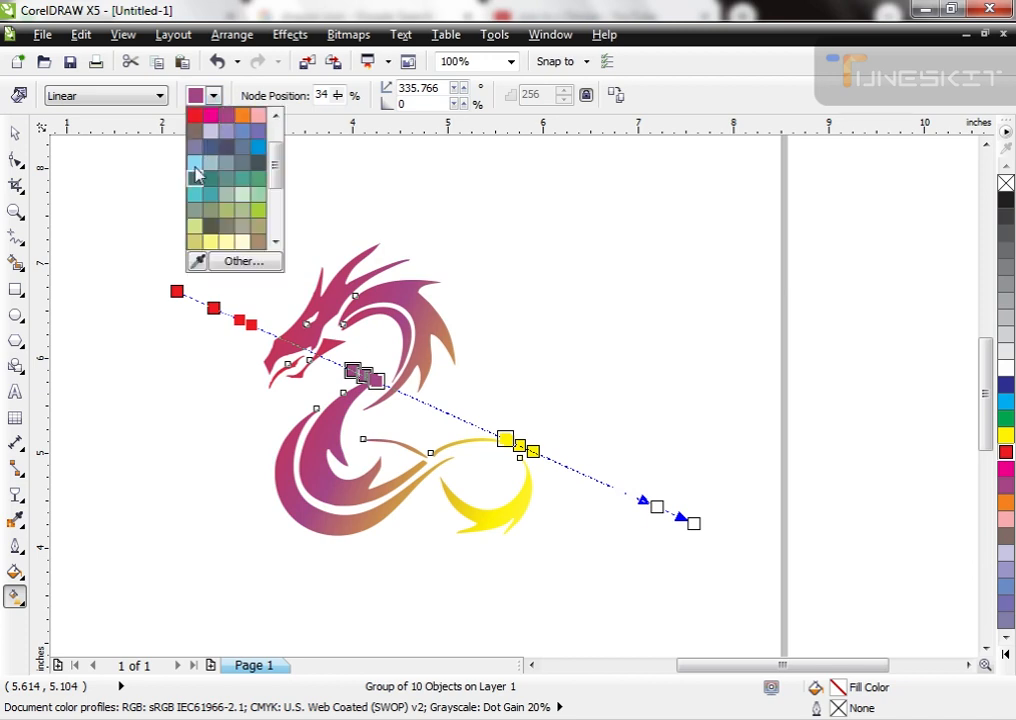
pyautogui.click(196, 167)
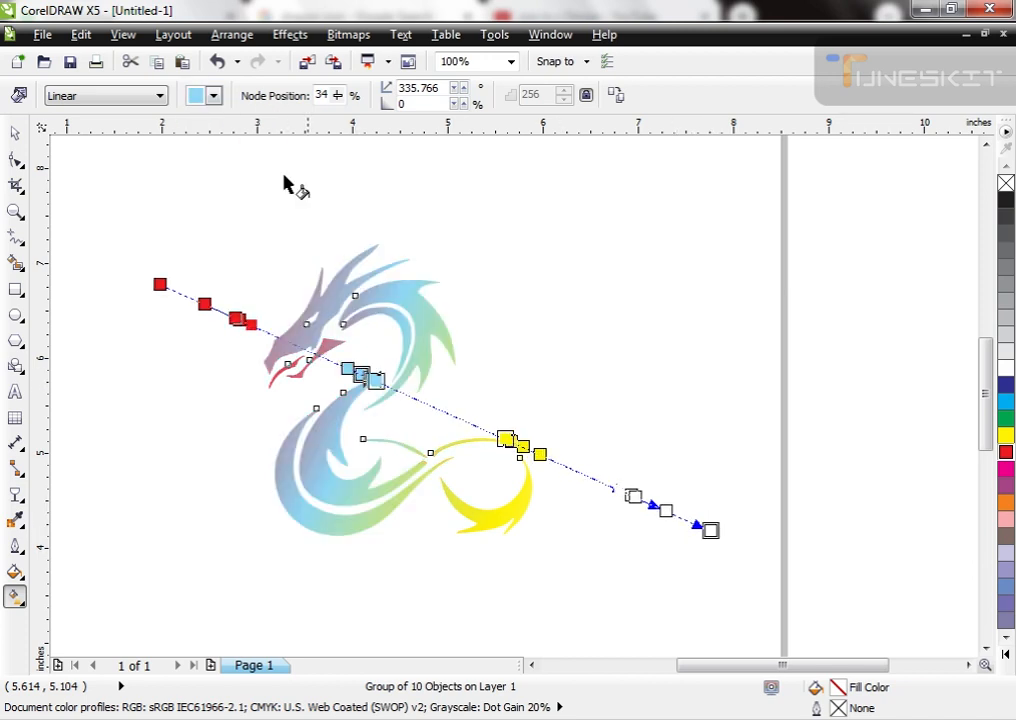
pyautogui.click(213, 96)
pyautogui.click(228, 164)
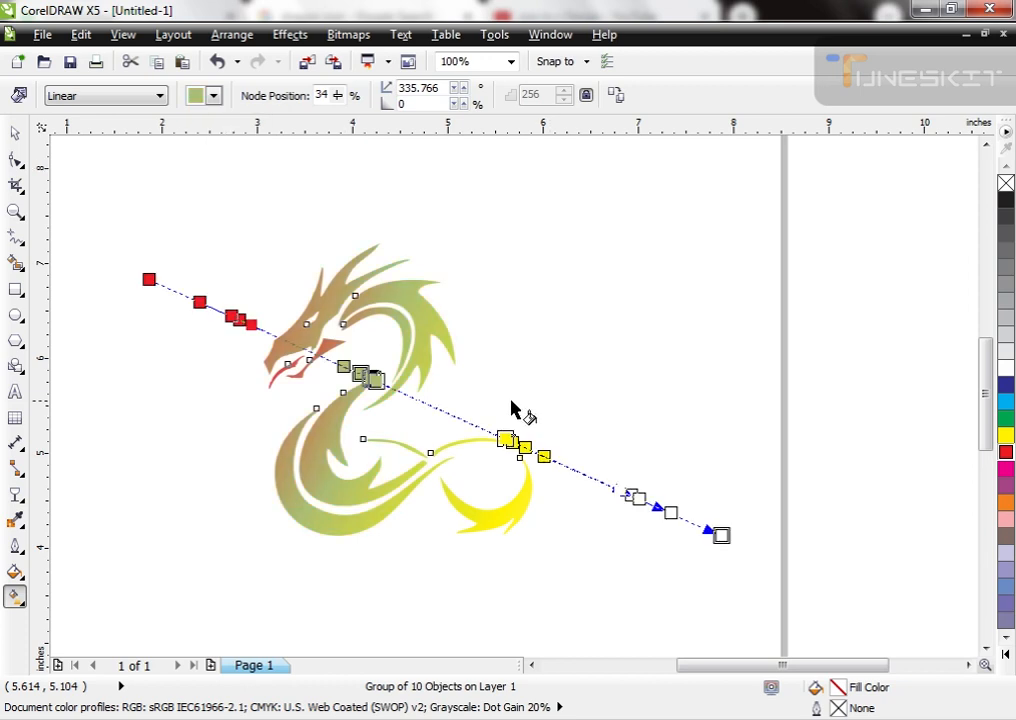
pyautogui.click(214, 96)
pyautogui.click(228, 150)
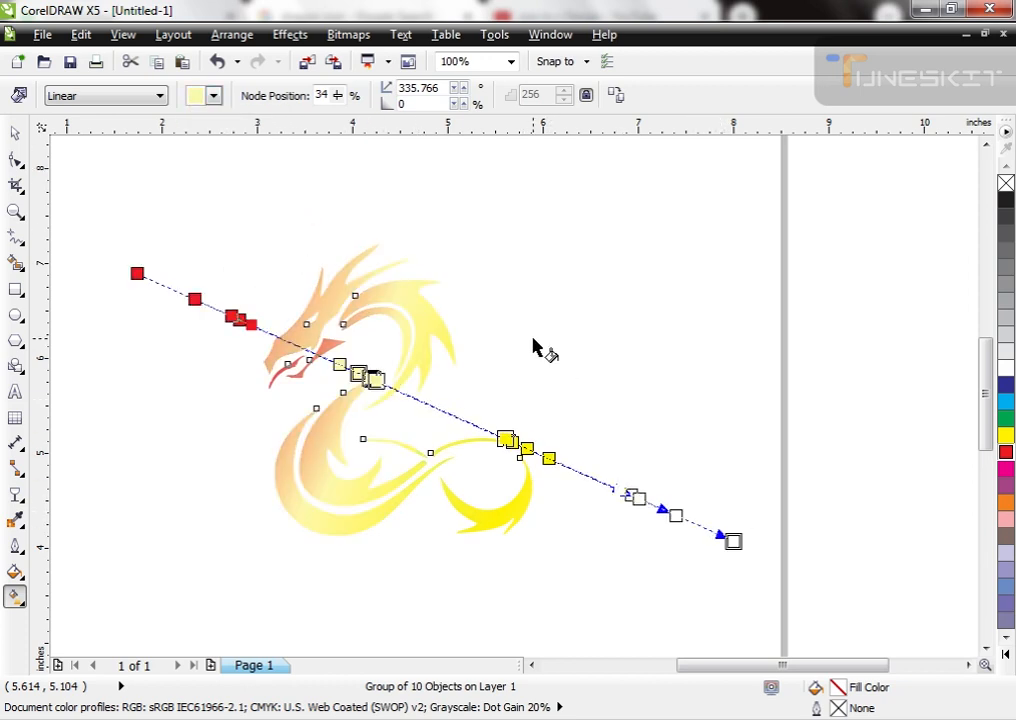
# - Undo the trial moves and the fountain fill to restore the dragon's solid red fill
pyautogui.press('space')
pyautogui.moveTo(408, 366); pyautogui.dragTo(362, 377)
pyautogui.hotkey('ctrl', 'z')
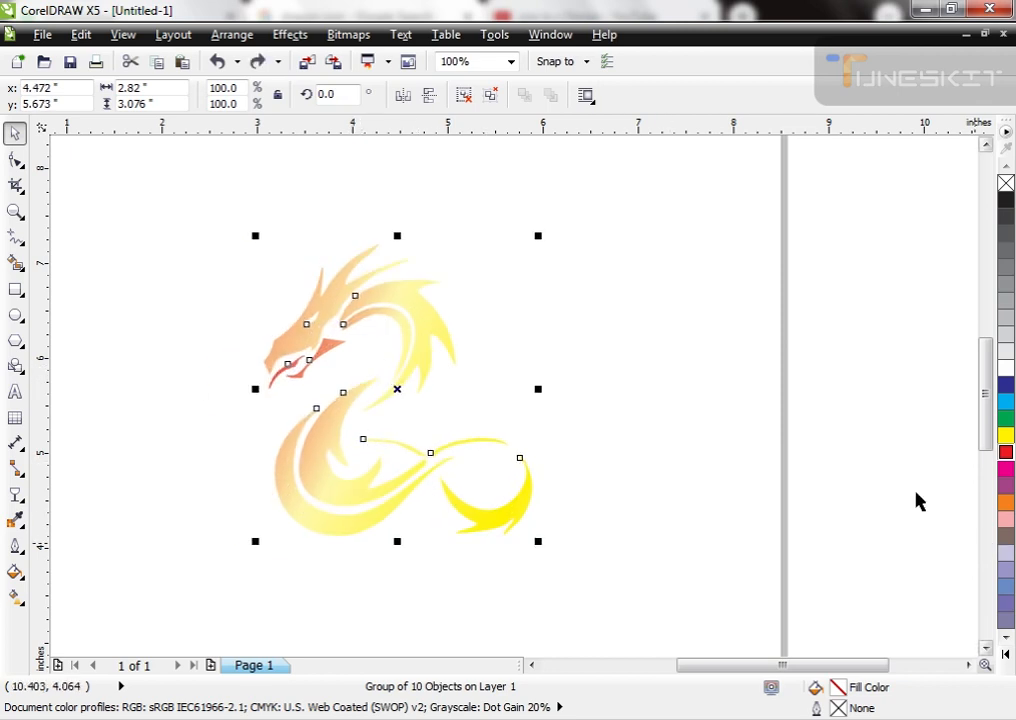
pyautogui.press('space')
pyautogui.press('space')
pyautogui.moveTo(411, 342); pyautogui.dragTo(335, 361)
pyautogui.hotkey('ctrl', 'z')
pyautogui.hotkey('ctrl', 'z')
# - Ungroup the dragon pieces, weld them into one curve and shift it slightly up and right
pyautogui.hotkey('ctrl', 'u')
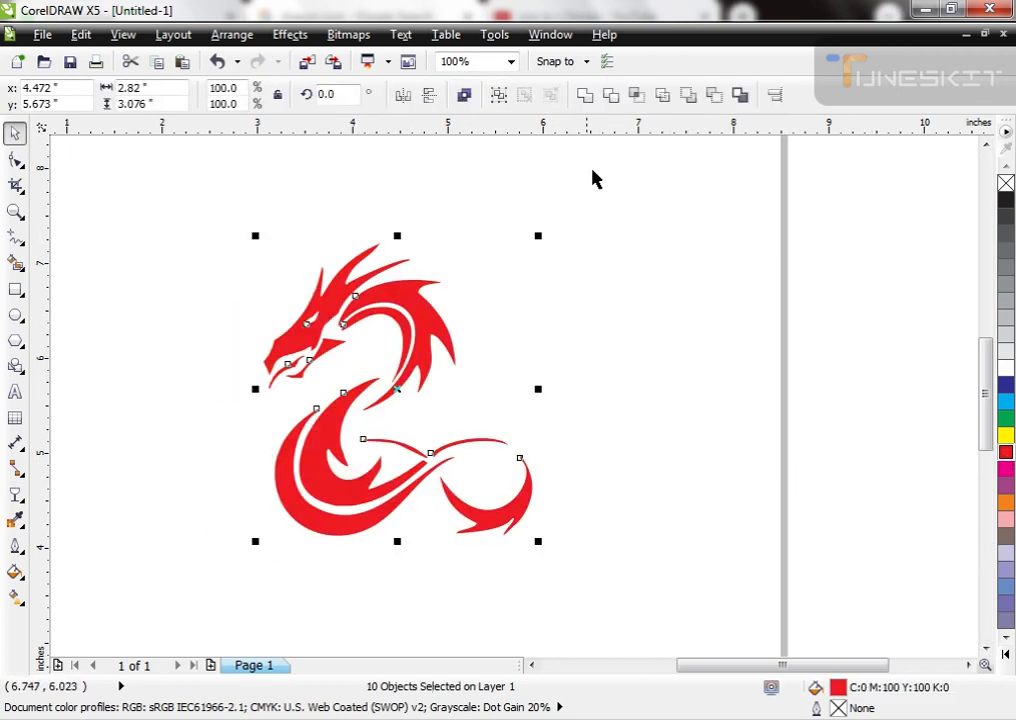
pyautogui.click(585, 96)
pyautogui.moveTo(386, 402); pyautogui.dragTo(404, 395)
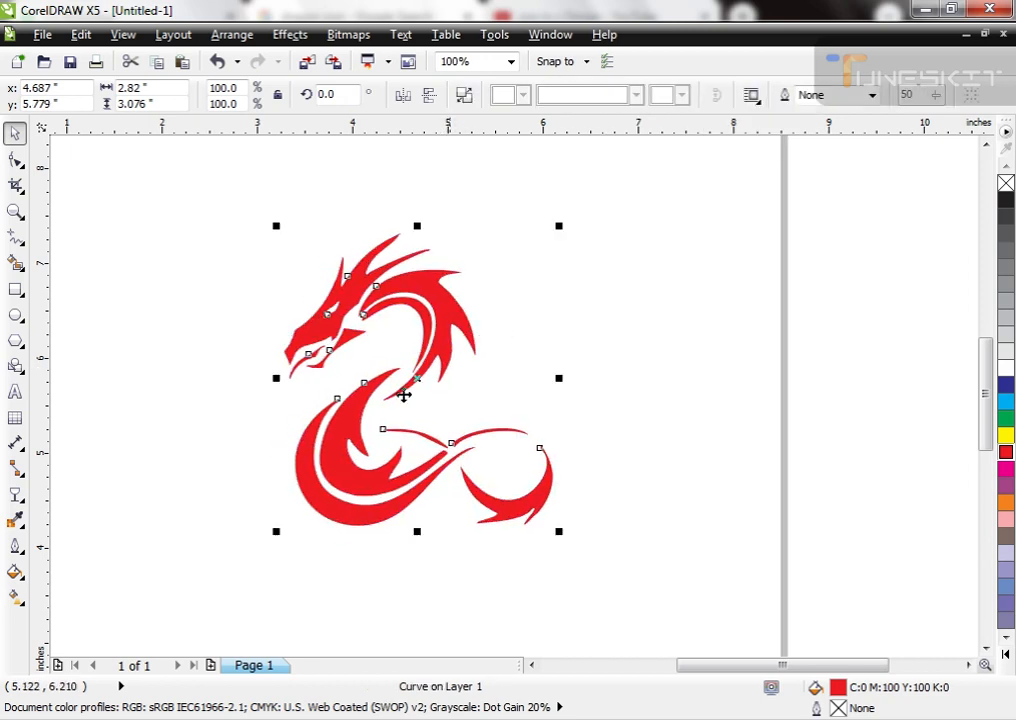
# - Apply a blue-to-white linear fountain fill to the dragon, running from just beyond the tail to a point left of the head
pyautogui.click(15, 597)
pyautogui.moveTo(524, 522); pyautogui.dragTo(187, 336)
pyautogui.click(255, 95)
pyautogui.click(258, 147)
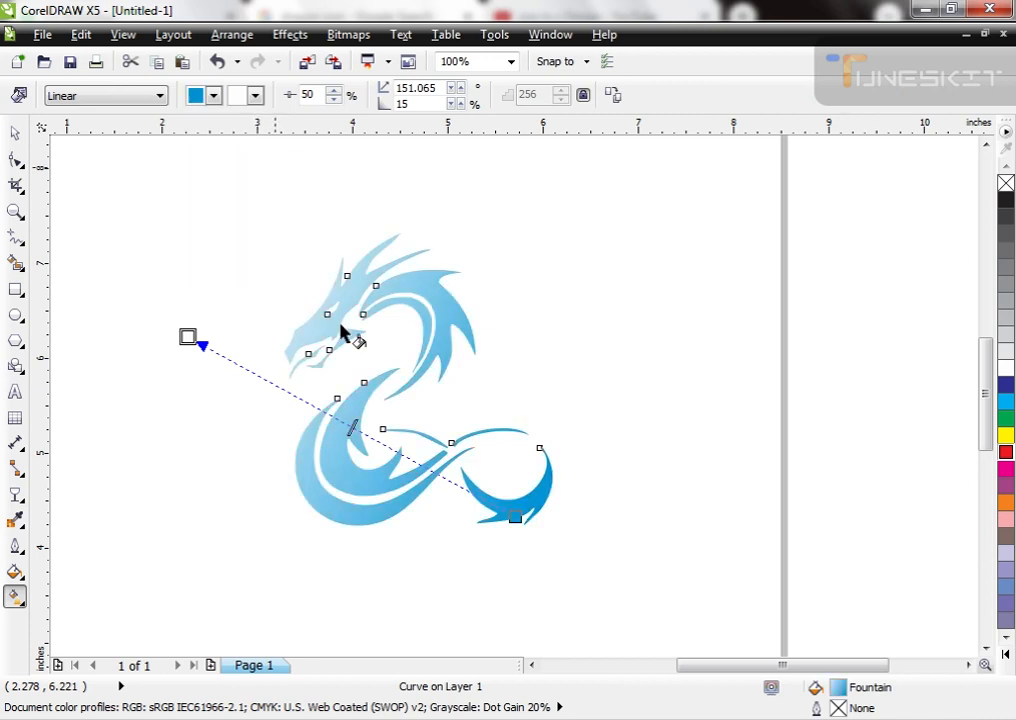
pyautogui.moveTo(515, 517); pyautogui.dragTo(561, 523)
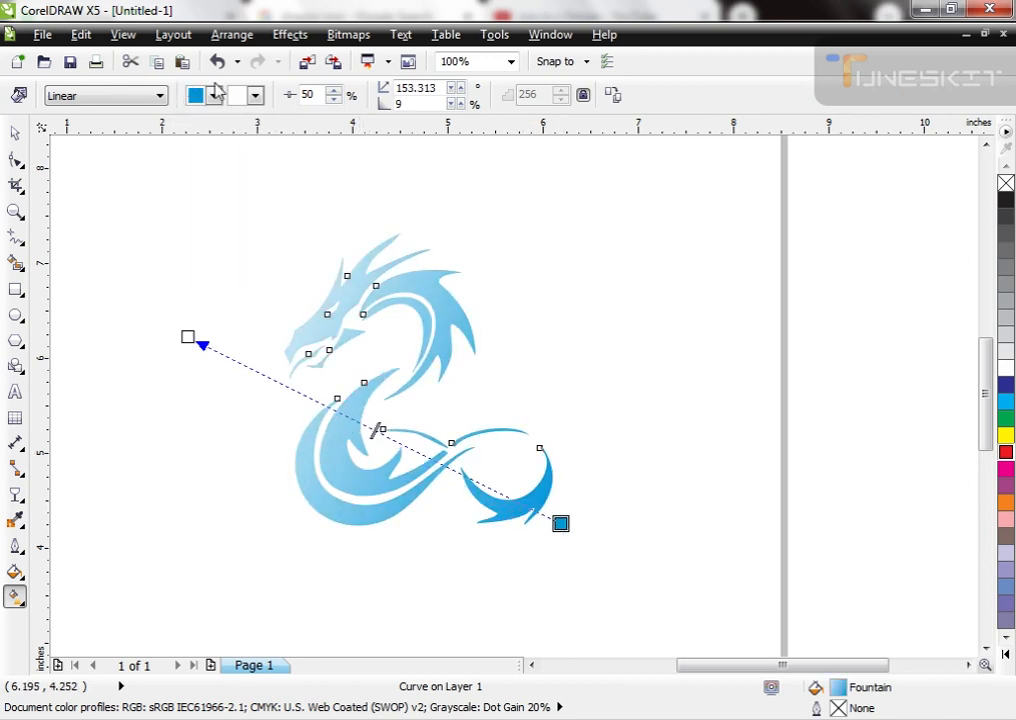
# - Set the gradient's end colour to lime green and shift its midpoint to 66%
pyautogui.click(255, 95)
pyautogui.click(295, 225)
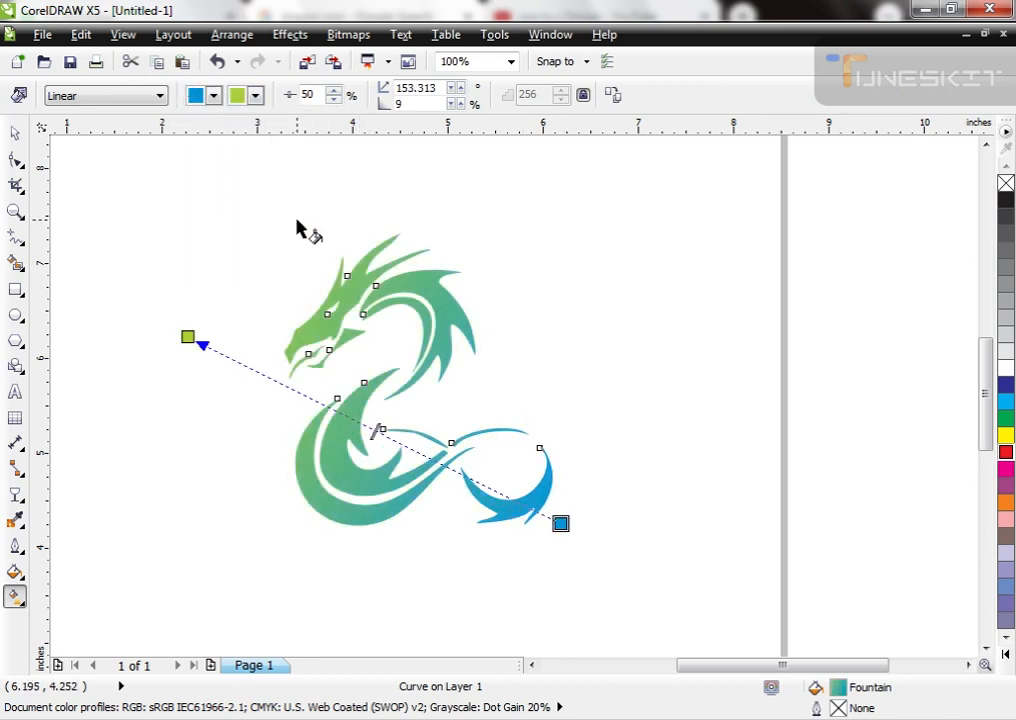
pyautogui.moveTo(371, 430); pyautogui.dragTo(314, 401)
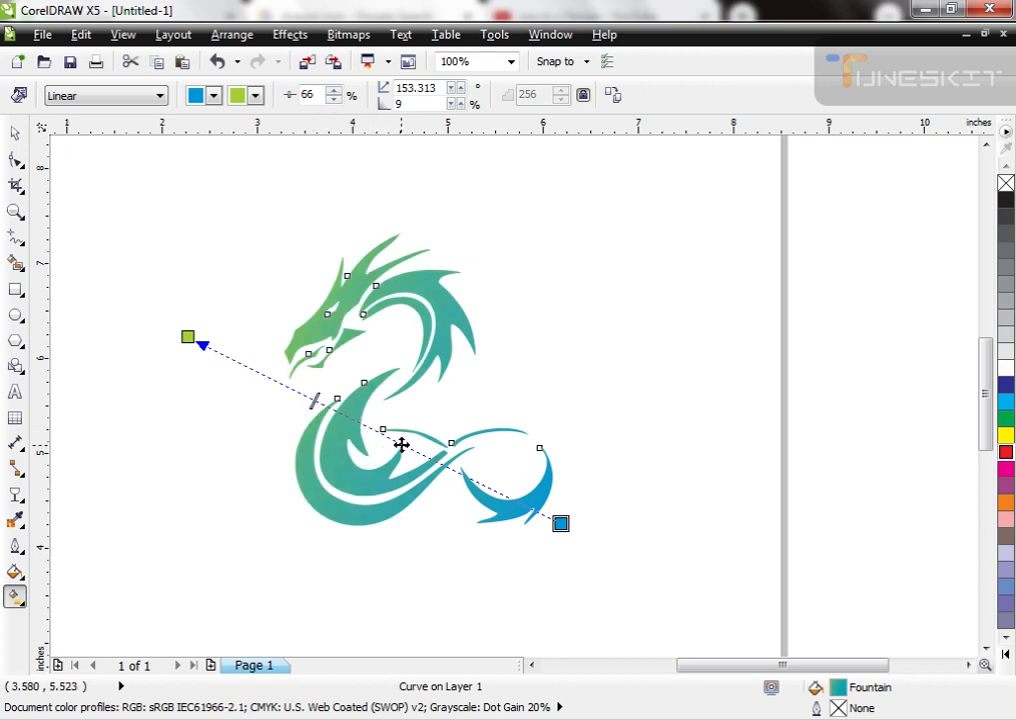
# - Add an intermediate colour node at 48% of the gradient, try light blue and pale yellow, and set it to coral pink
pyautogui.doubleClick(415, 451)
pyautogui.moveTo(415, 451); pyautogui.dragTo(380, 433)
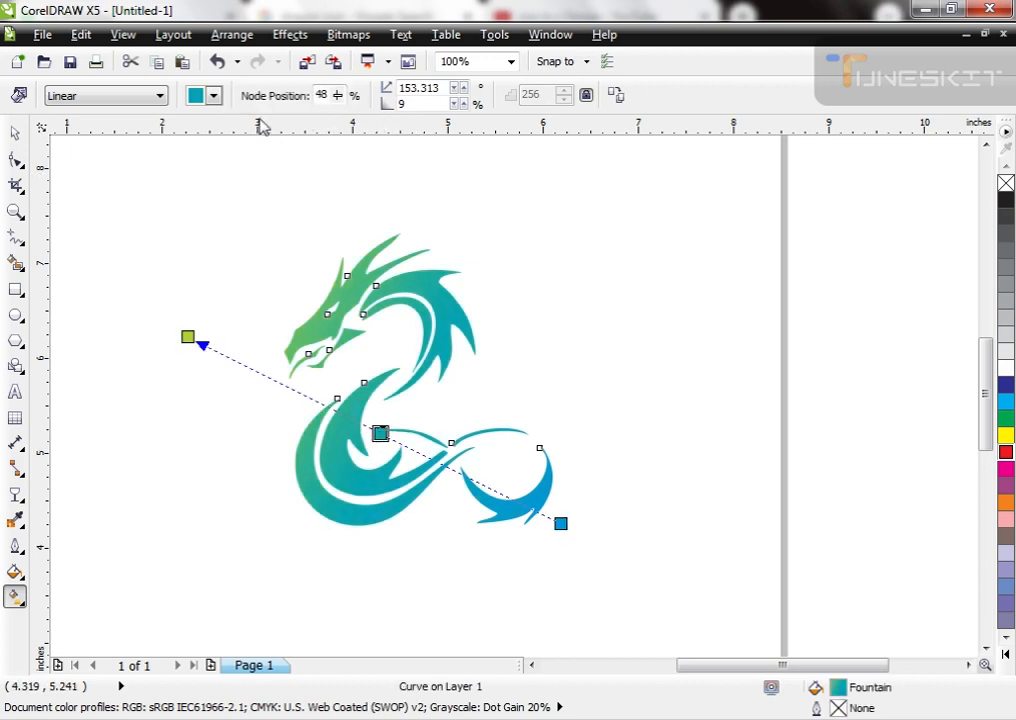
pyautogui.click(213, 95)
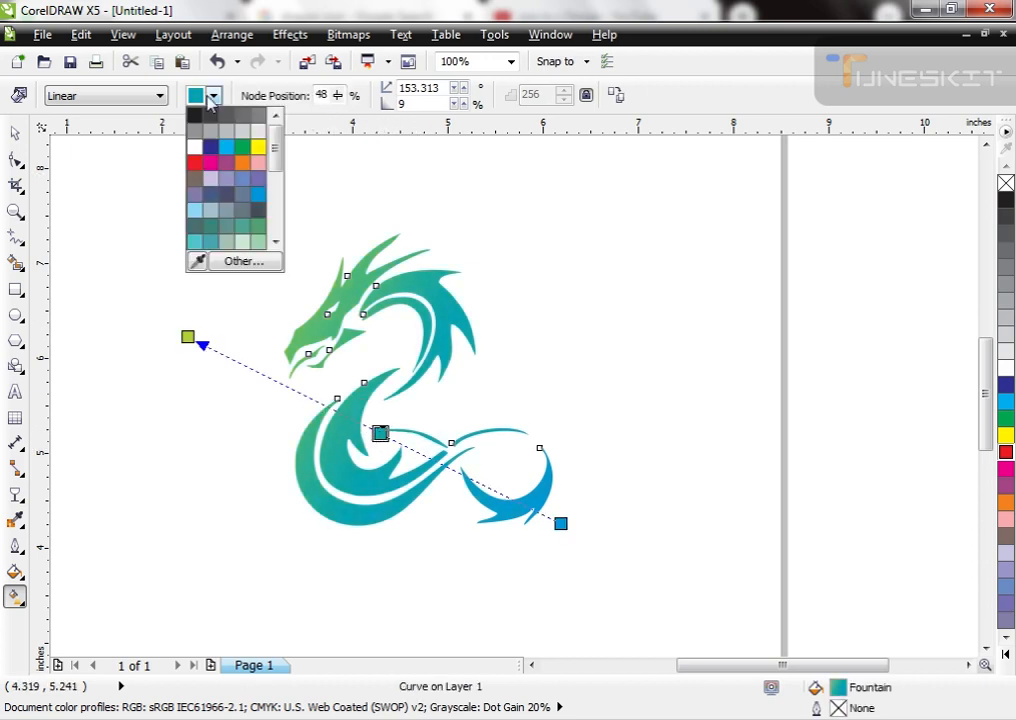
pyautogui.click(196, 211)
pyautogui.click(213, 97)
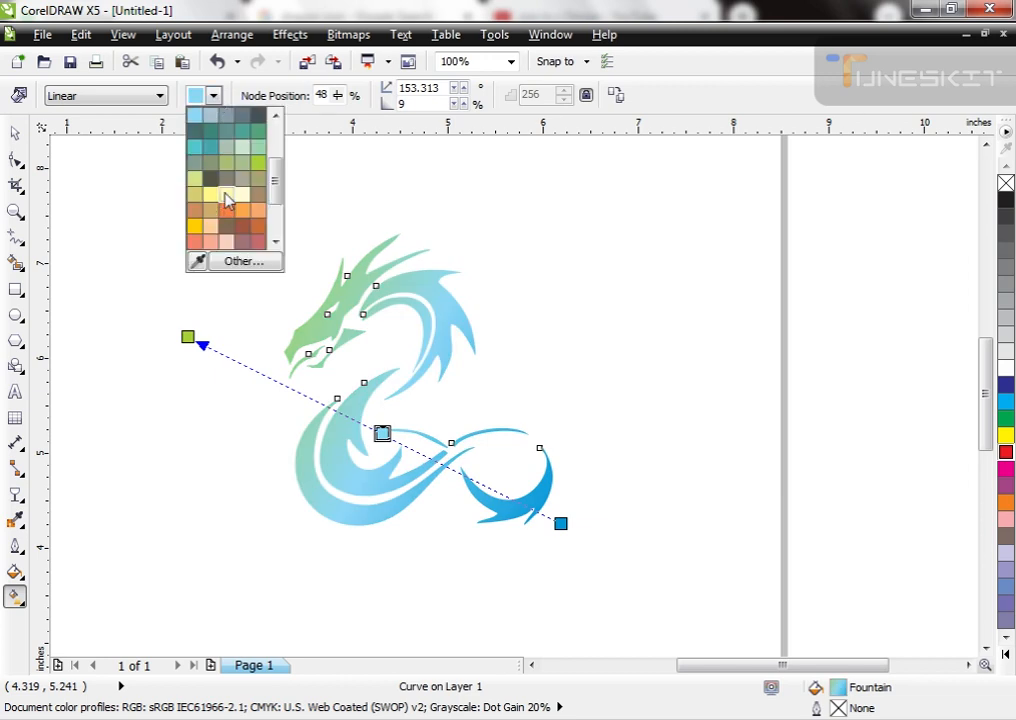
pyautogui.click(225, 195)
pyautogui.click(213, 97)
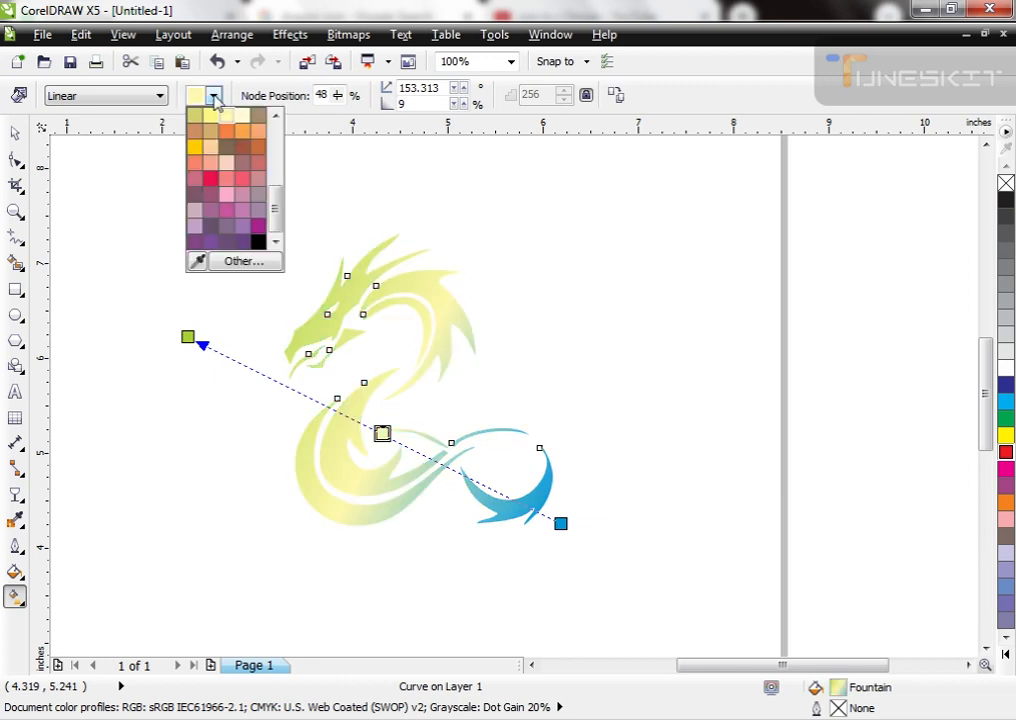
pyautogui.click(240, 179)
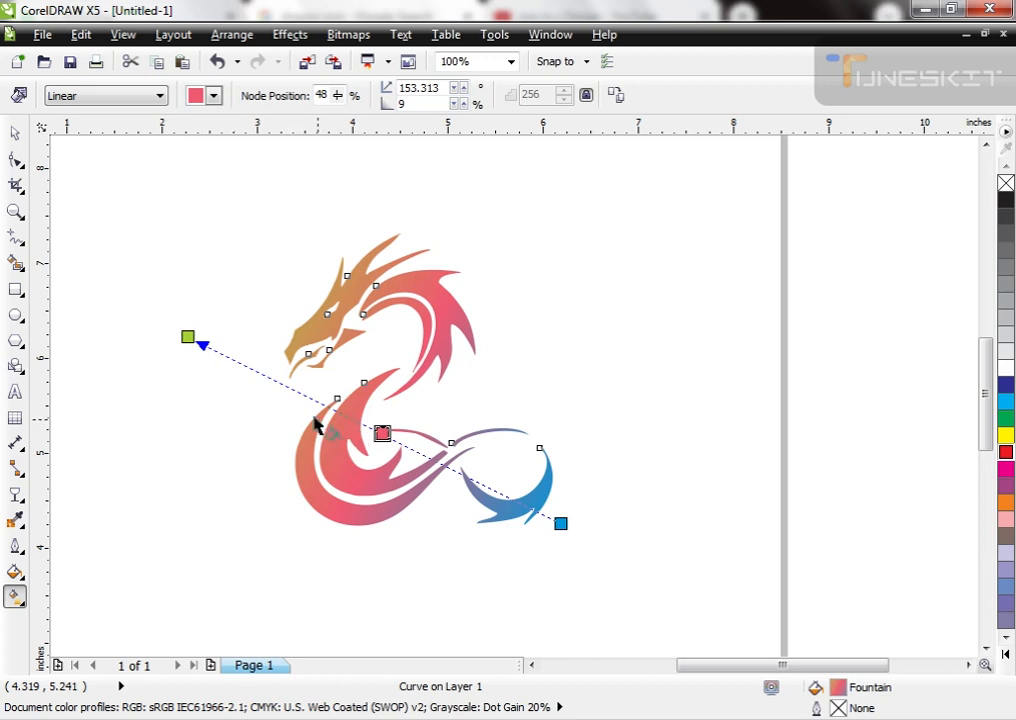
# - Move the gradient's lime green end node to the dragon's jaw and add another intermediate node at 26%
pyautogui.click(189, 337)
pyautogui.moveTo(189, 337); pyautogui.dragTo(290, 369)
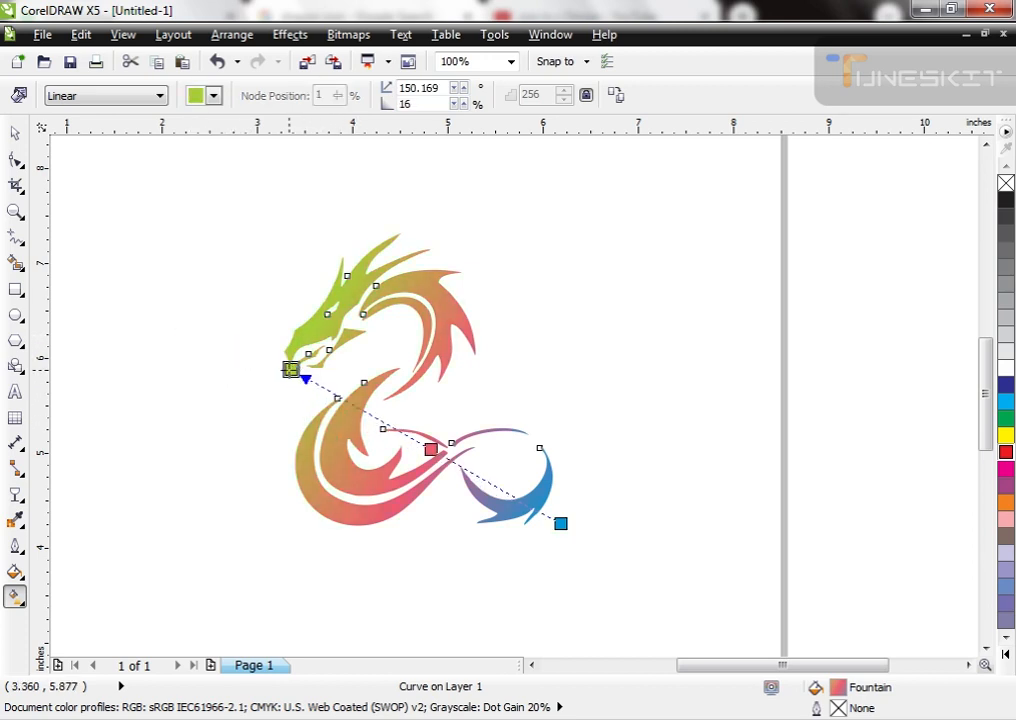
pyautogui.doubleClick(477, 472)
pyautogui.moveTo(478, 474); pyautogui.dragTo(489, 483)
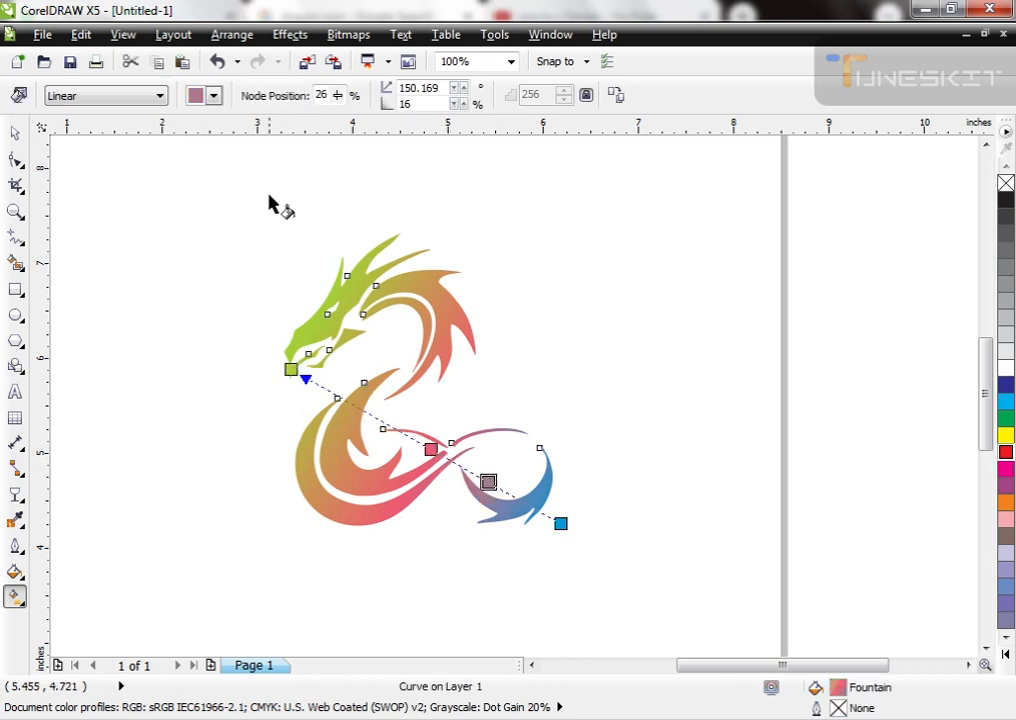
# - Try grey-blue and light blue for the 26% node, set it to white, slide it slightly towards the pink node and deselect the dragon
pyautogui.click(213, 96)
pyautogui.click(213, 211)
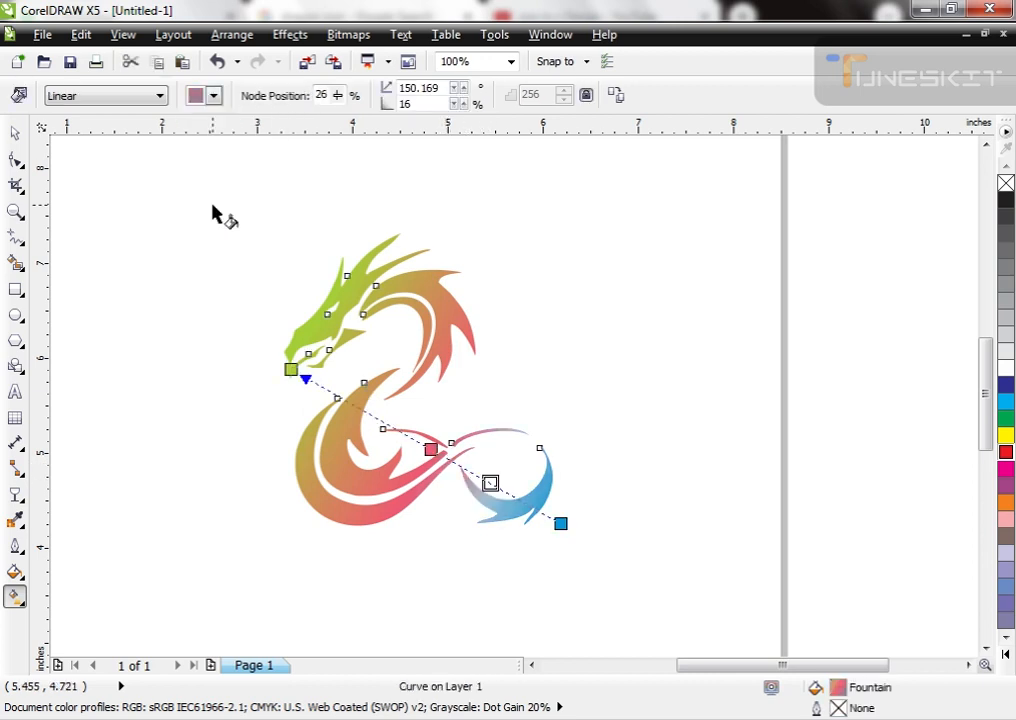
pyautogui.click(213, 96)
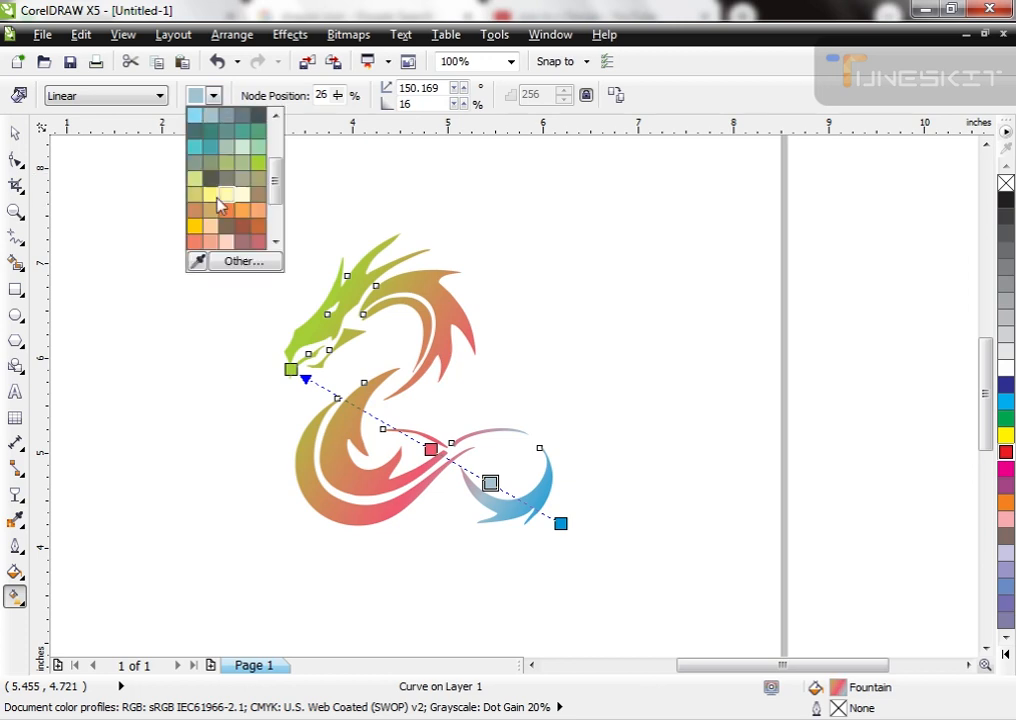
pyautogui.click(202, 120)
pyautogui.click(214, 97)
pyautogui.scroll(3, 278, 140)
pyautogui.click(188, 145)
pyautogui.moveTo(490, 483); pyautogui.dragTo(401, 430)
pyautogui.press('space')
pyautogui.click(559, 390)
pyautogui.scroll(-1, 475, 391)
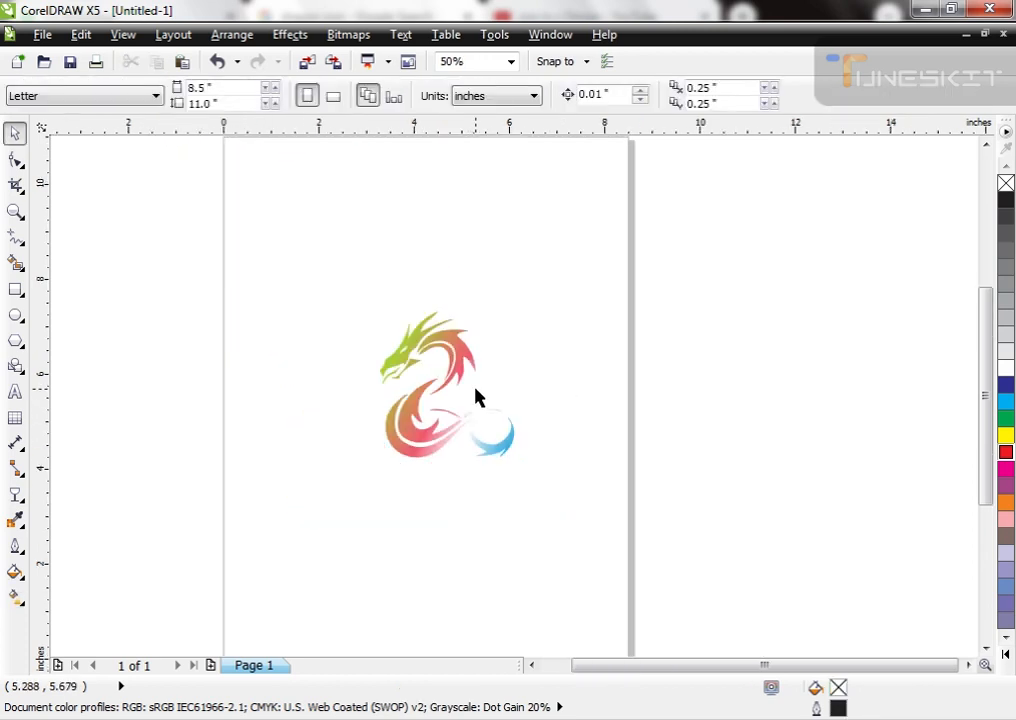
pyautogui.scroll(2, 475, 391)
pyautogui.scroll(-1, 442, 414)
# - Switch to Windows Explorer, open New Folder (3) > background > Ground on drive E and find the wood images
pyautogui.click(150, 718)
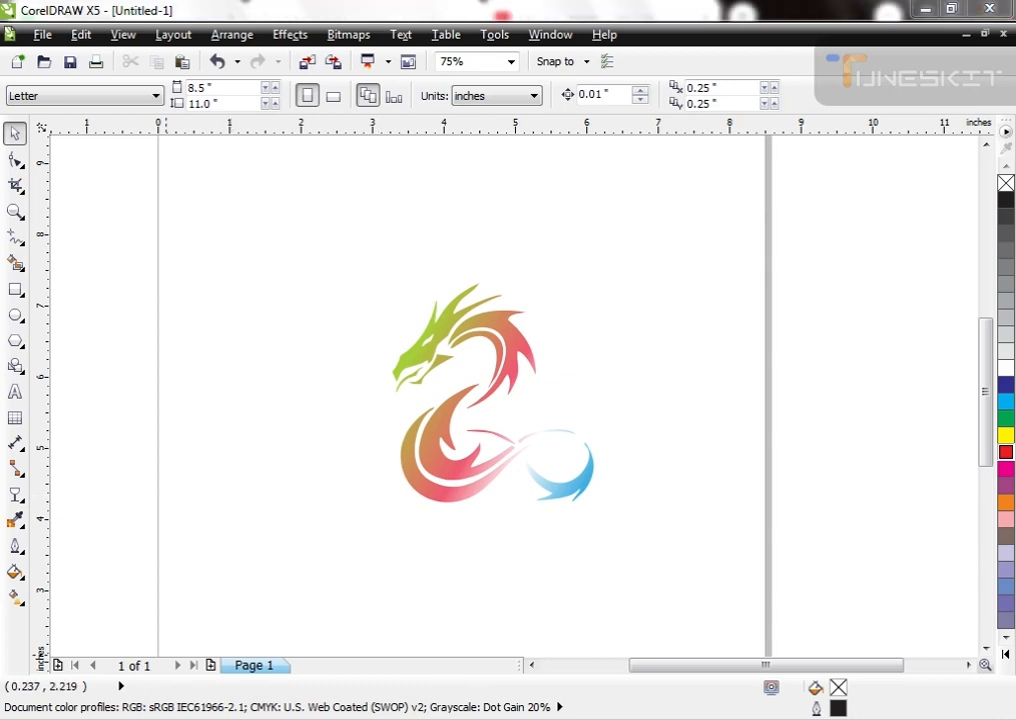
pyautogui.click(77, 442)
pyautogui.click(755, 177)
pyautogui.doubleClick(755, 177)
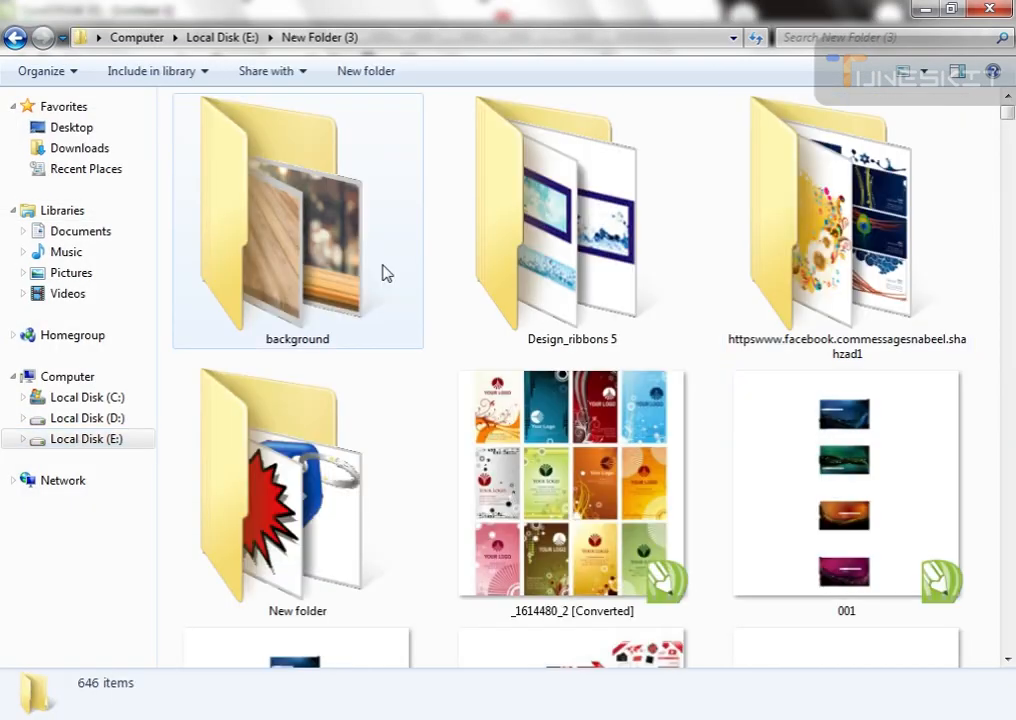
pyautogui.doubleClick(384, 272)
pyautogui.click(684, 190)
pyautogui.doubleClick(612, 165)
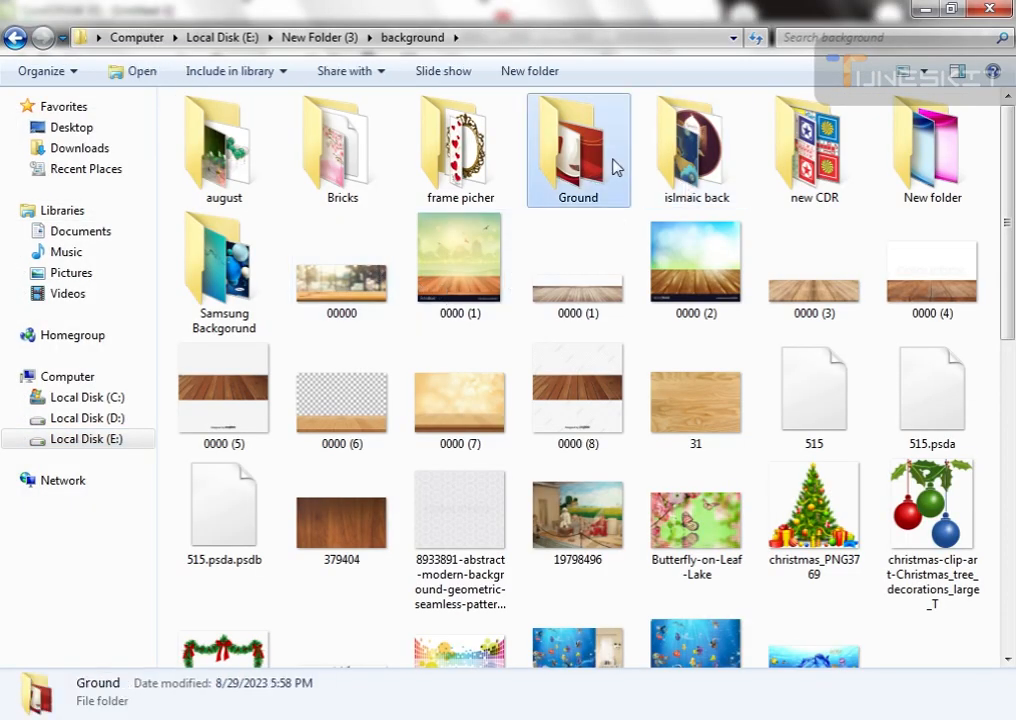
pyautogui.write('wo')
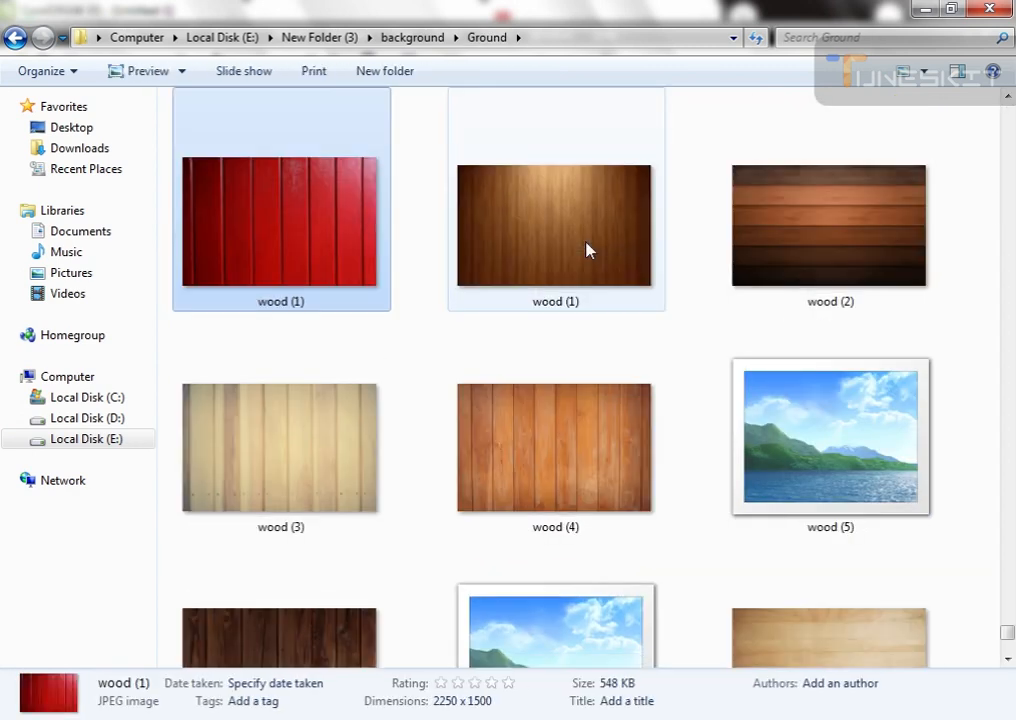
pyautogui.scroll(-1, 302, 233)
pyautogui.scroll(1, 302, 233)
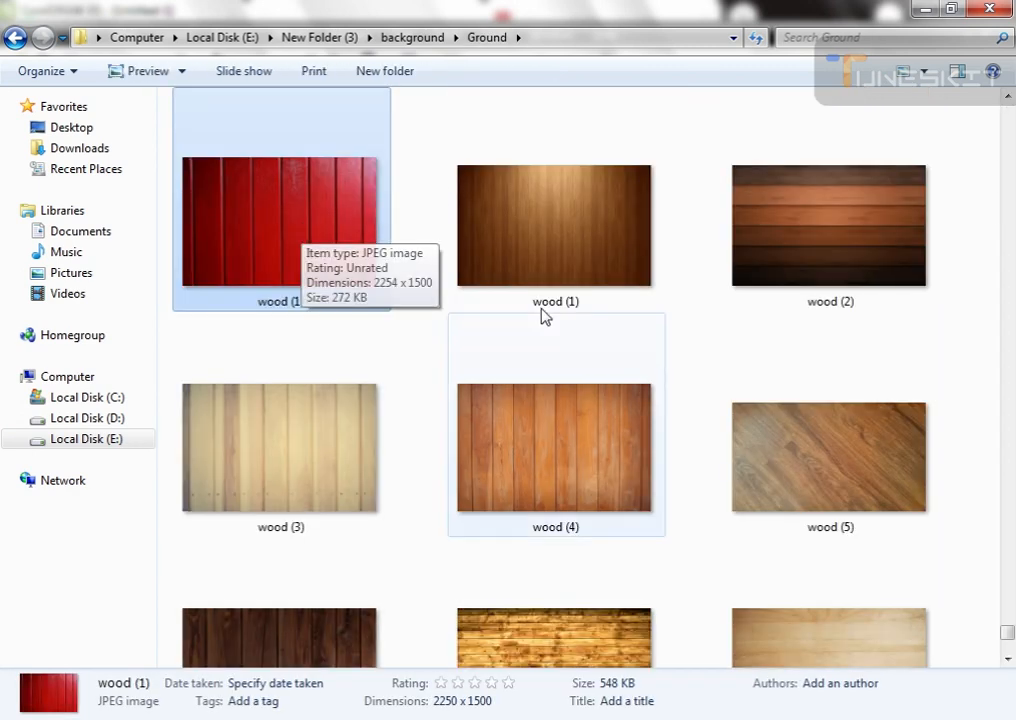
# - Bring the wood (2) image into the drawing, scale it to 17.5%, place it over the dragon and send it to the back
pyautogui.moveTo(764, 256); pyautogui.dragTo(460, 404)
pyautogui.moveTo(919, 143); pyautogui.dragTo(808, 320)
pyautogui.moveTo(645, 312); pyautogui.dragTo(592, 347)
pyautogui.press('F4')
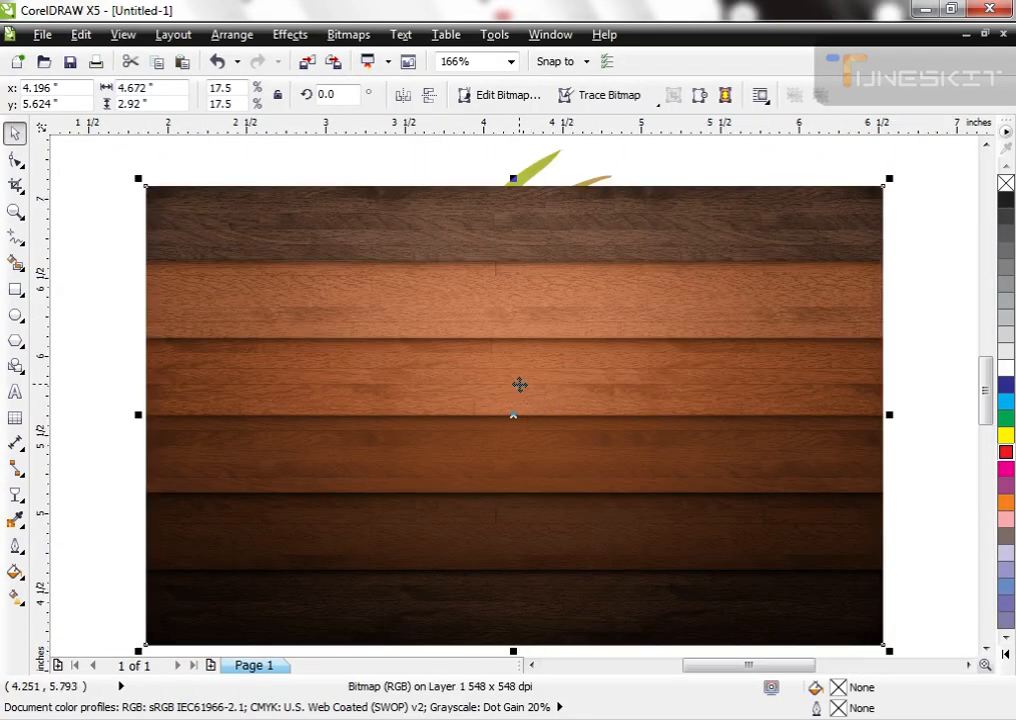
pyautogui.hotkey('shift', 'pagedown')
# - Scale the dragon down to 65.1% and centre it horizontally and vertically on the wood image
pyautogui.scroll(-1, 519, 385)
pyautogui.click(544, 334)
pyautogui.scroll(-1, 544, 334)
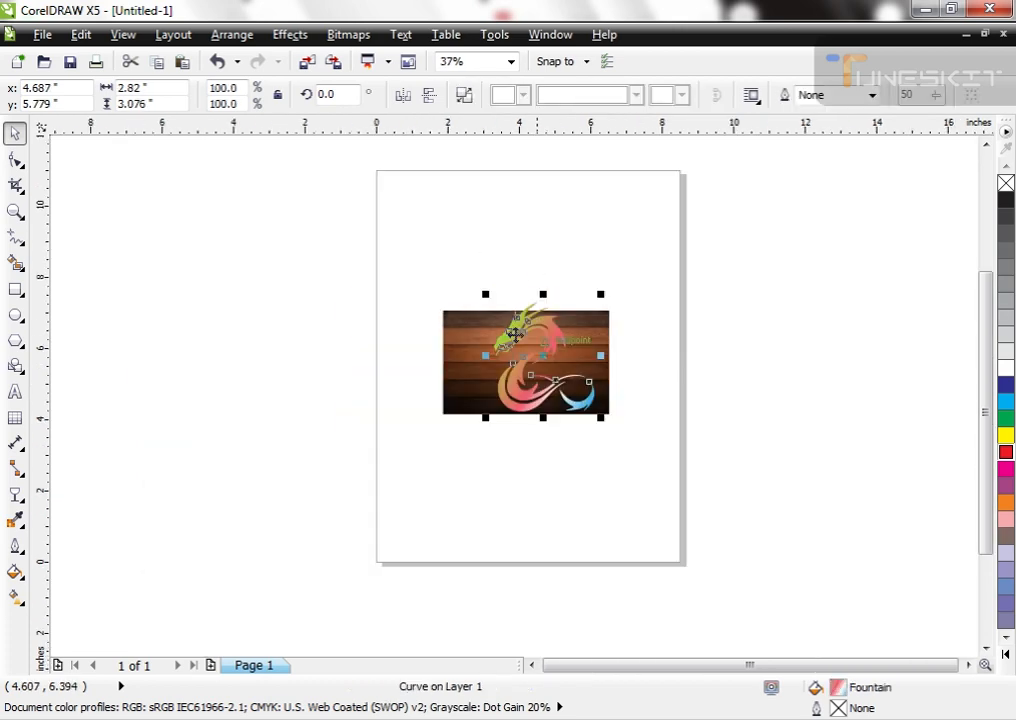
pyautogui.scroll(1, 609, 380)
pyautogui.moveTo(581, 496); pyautogui.dragTo(564, 424)
pyautogui.keyDown('shift'); pyautogui.click(566, 428); pyautogui.keyUp('shift')
pyautogui.press('c')
pyautogui.press('e')
pyautogui.click(517, 524)
pyautogui.click(501, 421)
pyautogui.scroll(-1, 400, 404)
pyautogui.scroll(1, 342, 390)
pyautogui.click(543, 560)
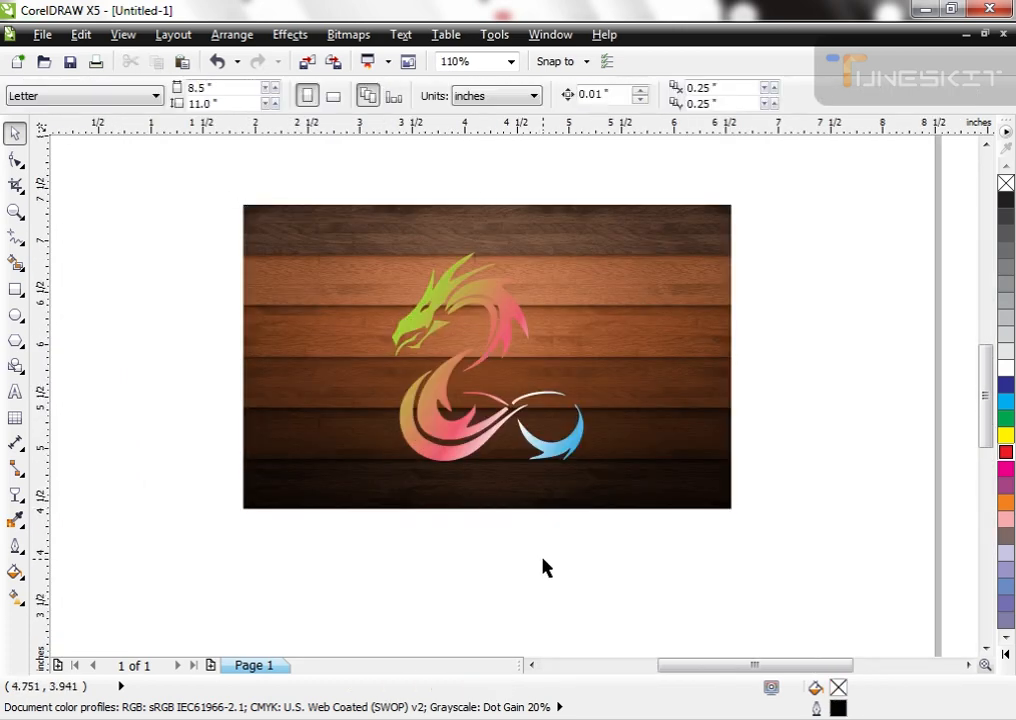
# - Draw a rectangle covering the whole wood image and give it a radial transparency
pyautogui.click(15, 289)
pyautogui.moveTo(243, 205); pyautogui.dragTo(731, 508)
pyautogui.click(15, 494)
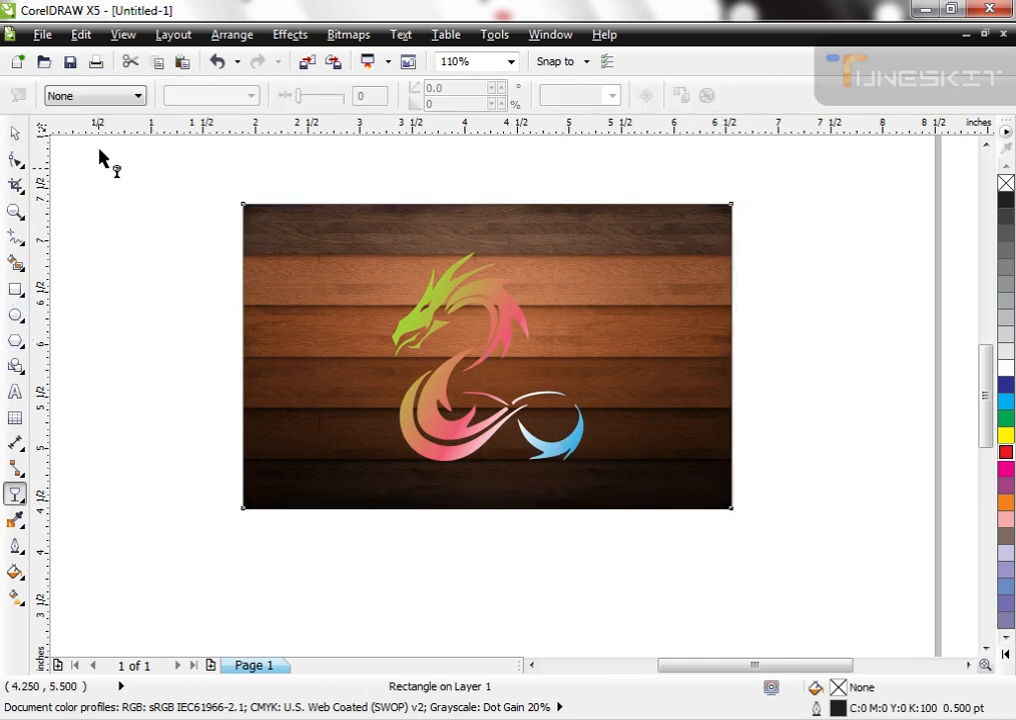
pyautogui.click(100, 96)
pyautogui.click(93, 153)
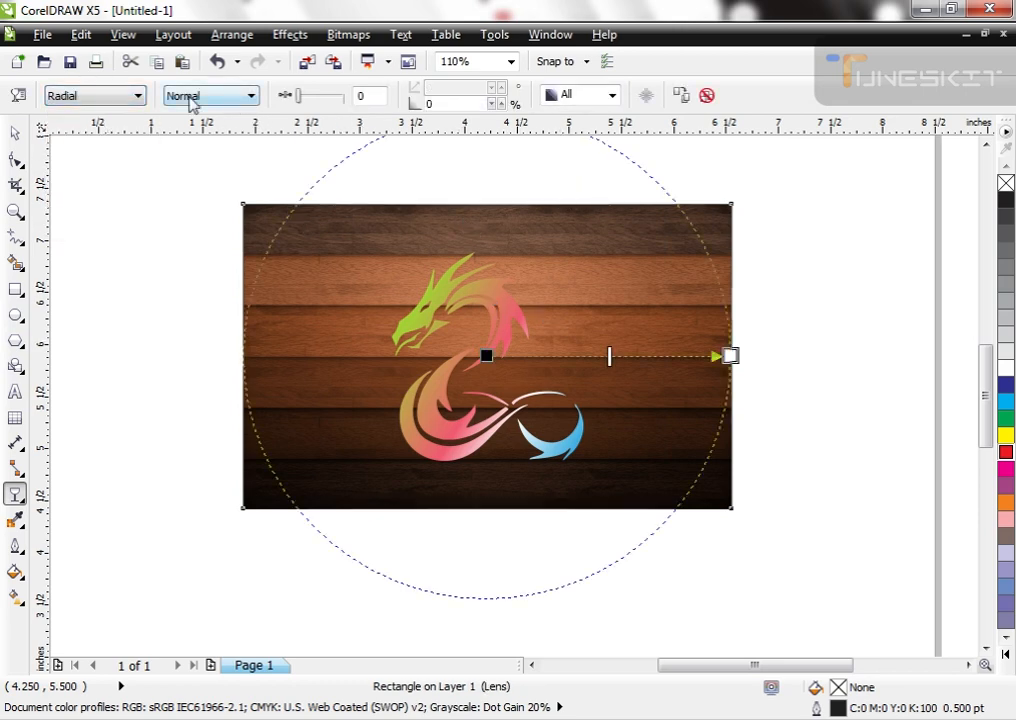
# - Set the transparency's From colour to white, then try a white fill on the rectangle and change it to black
pyautogui.click(18, 95)
pyautogui.click(399, 379)
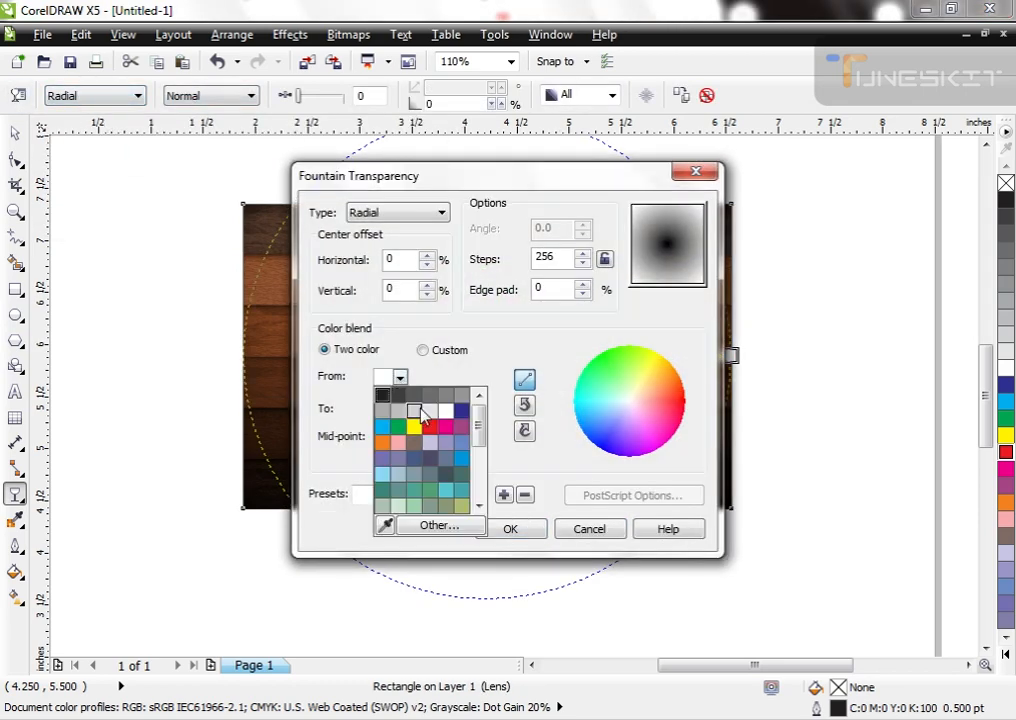
pyautogui.click(446, 410)
pyautogui.click(506, 529)
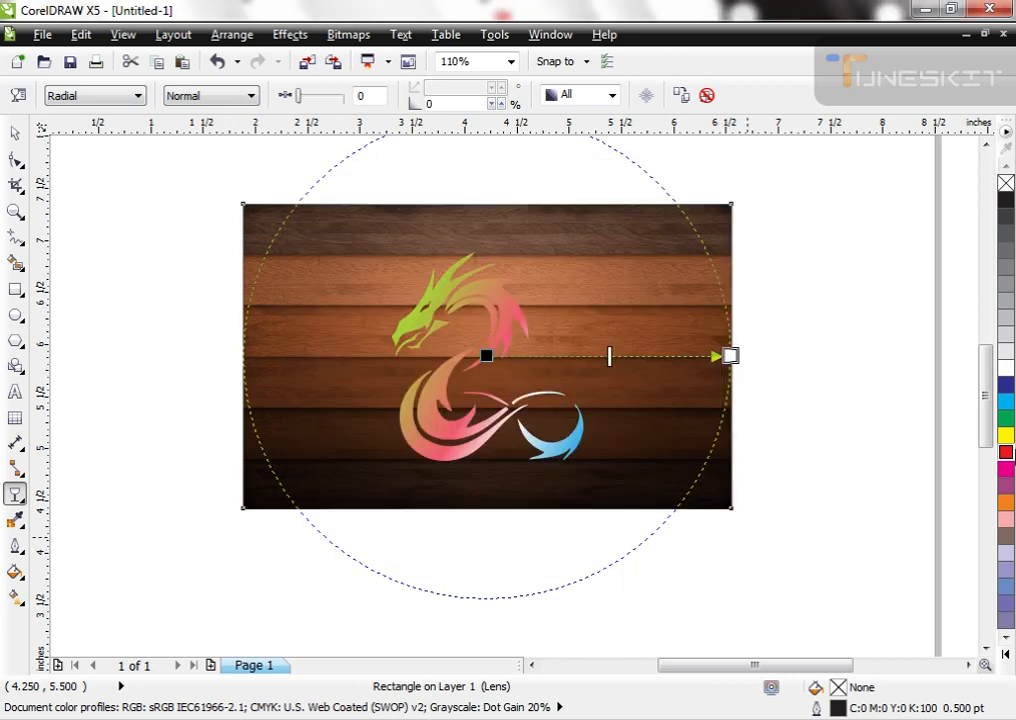
pyautogui.click(1006, 370)
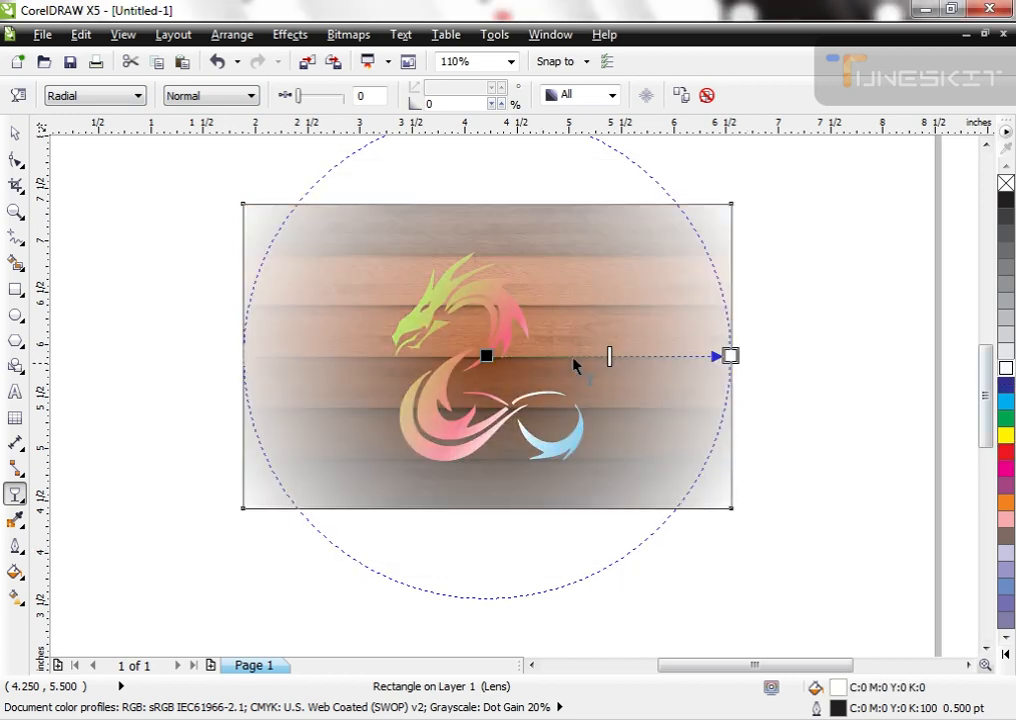
pyautogui.click(1007, 200)
# - Undo a trial move of the rectangle, shift its transparency midpoint close to the centre and put the rectangle behind the dragon
pyautogui.press('space')
pyautogui.moveTo(669, 367); pyautogui.dragTo(678, 312)
pyautogui.hotkey('ctrl', 'z')
pyautogui.press('space')
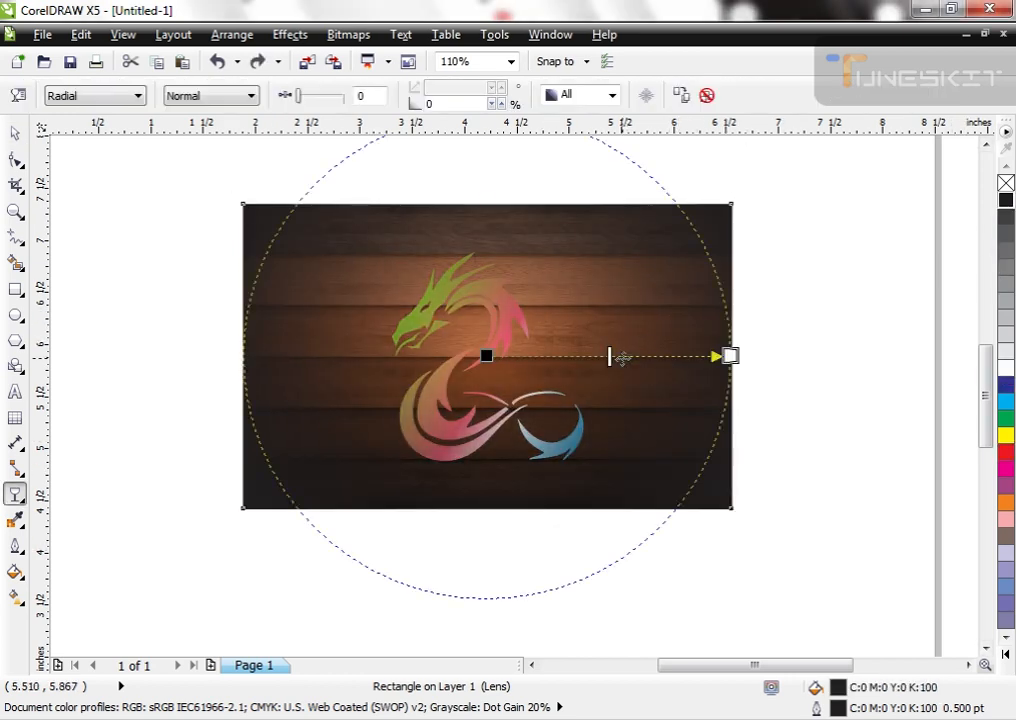
pyautogui.moveTo(610, 356); pyautogui.dragTo(497, 356)
pyautogui.press('space')
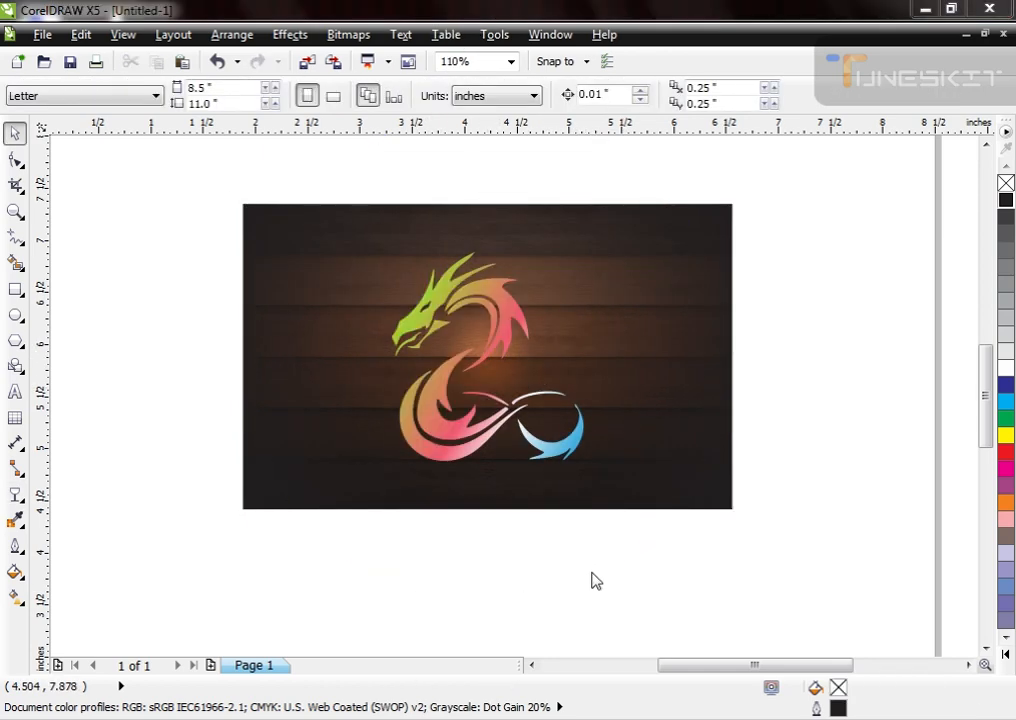
# - Enlarge the dragon to 67.8% about its centre and add a preset drop shadow with opacity 50 and feathering 3
pyautogui.click(455, 422)
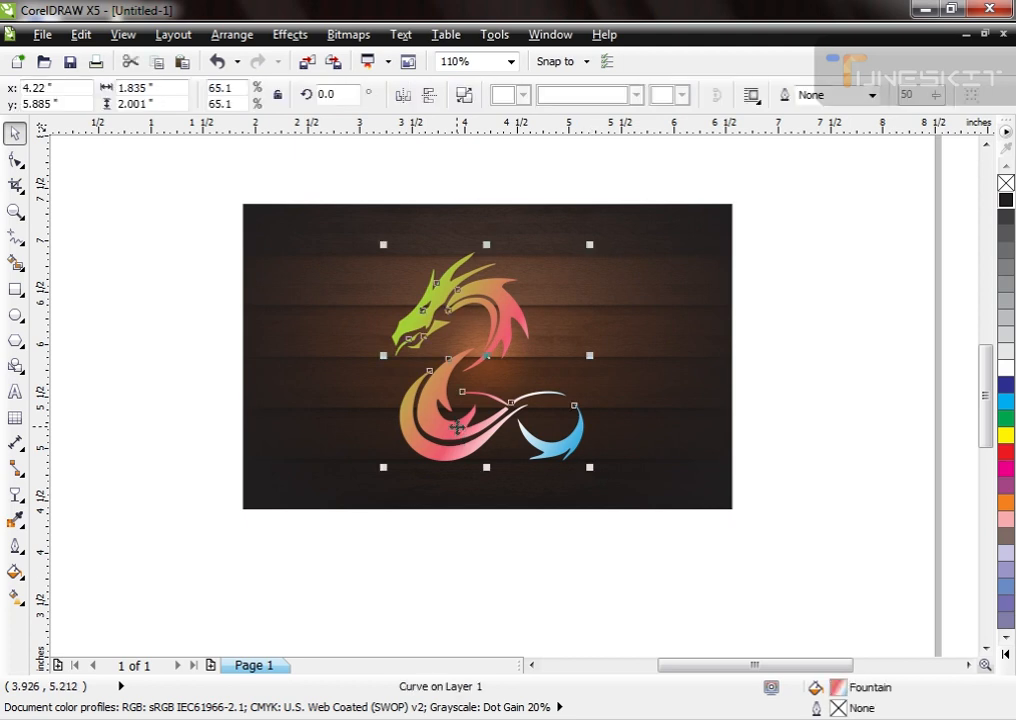
pyautogui.moveTo(592, 471); pyautogui.dragTo(602, 472)
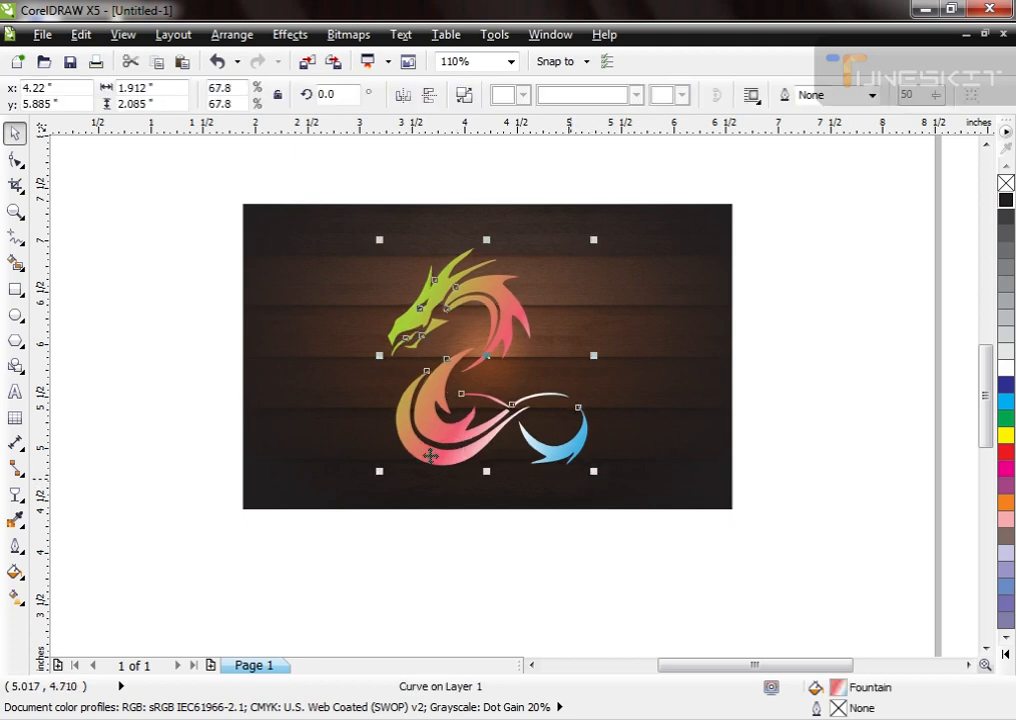
pyautogui.doubleClick(425, 418)
pyautogui.click(57, 96)
pyautogui.click(59, 268)
pyautogui.press('space')
# - Undo a trial move and break the drop shadow group apart into dragon and shadow
pyautogui.press('F2')
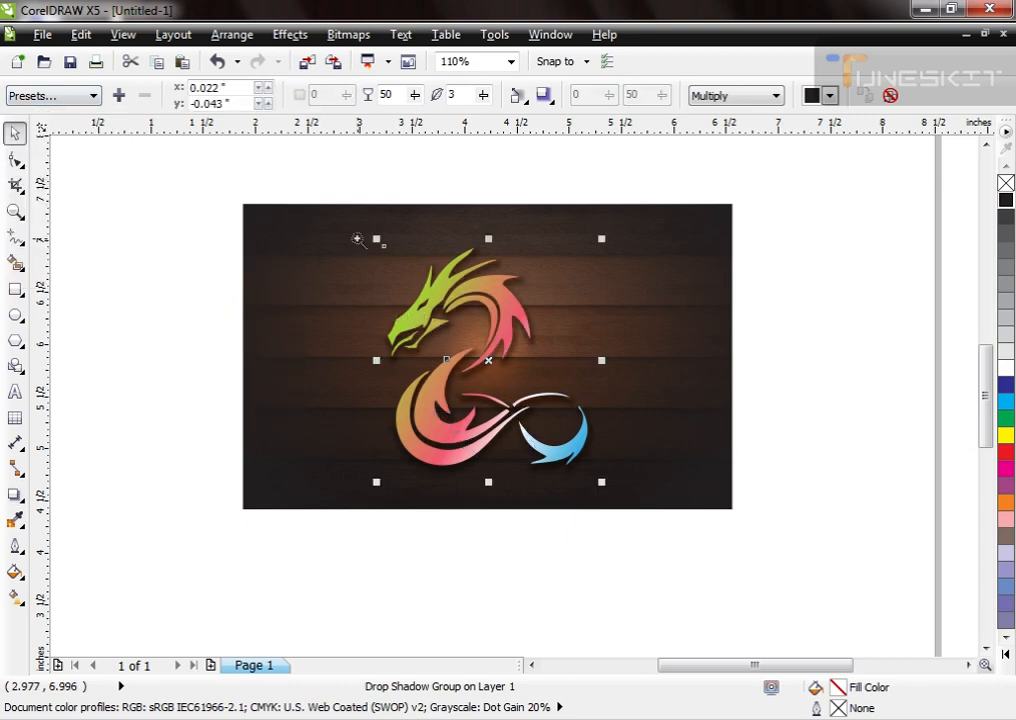
pyautogui.moveTo(354, 235); pyautogui.dragTo(583, 490)
pyautogui.moveTo(465, 478); pyautogui.dragTo(499, 438)
pyautogui.hotkey('ctrl', 'z')
pyautogui.hotkey('ctrl', 'k')
# - Move the separated shadow about 1 inch right of the dragon, try a green fill and change it to blue
pyautogui.scroll(-2, 499, 438)
pyautogui.click(476, 572)
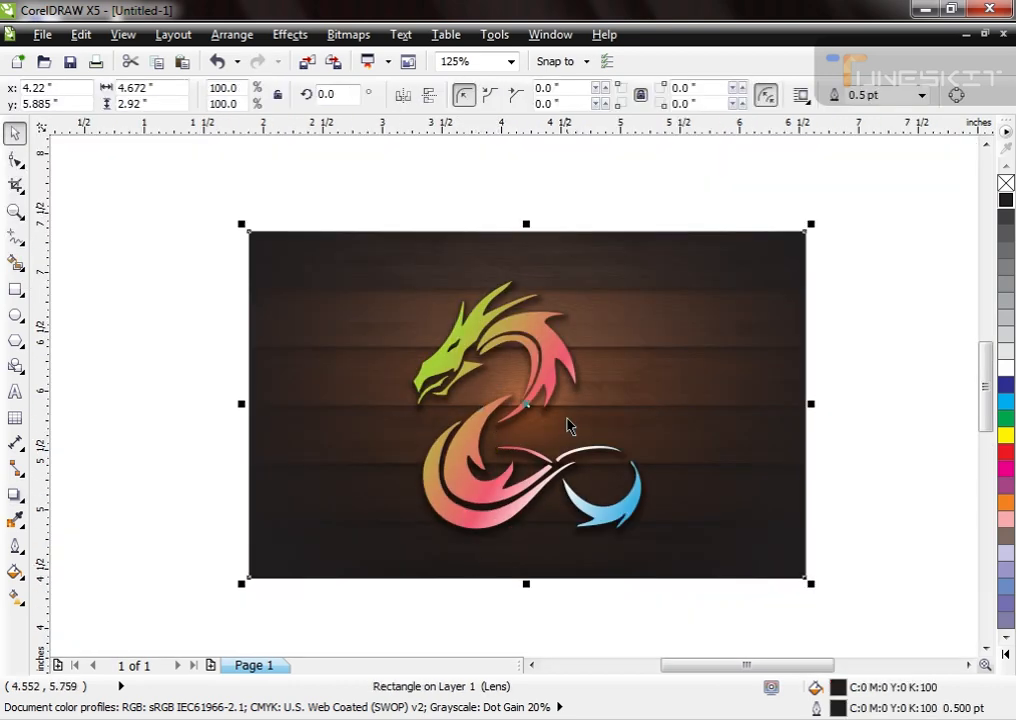
pyautogui.moveTo(567, 424); pyautogui.dragTo(685, 418)
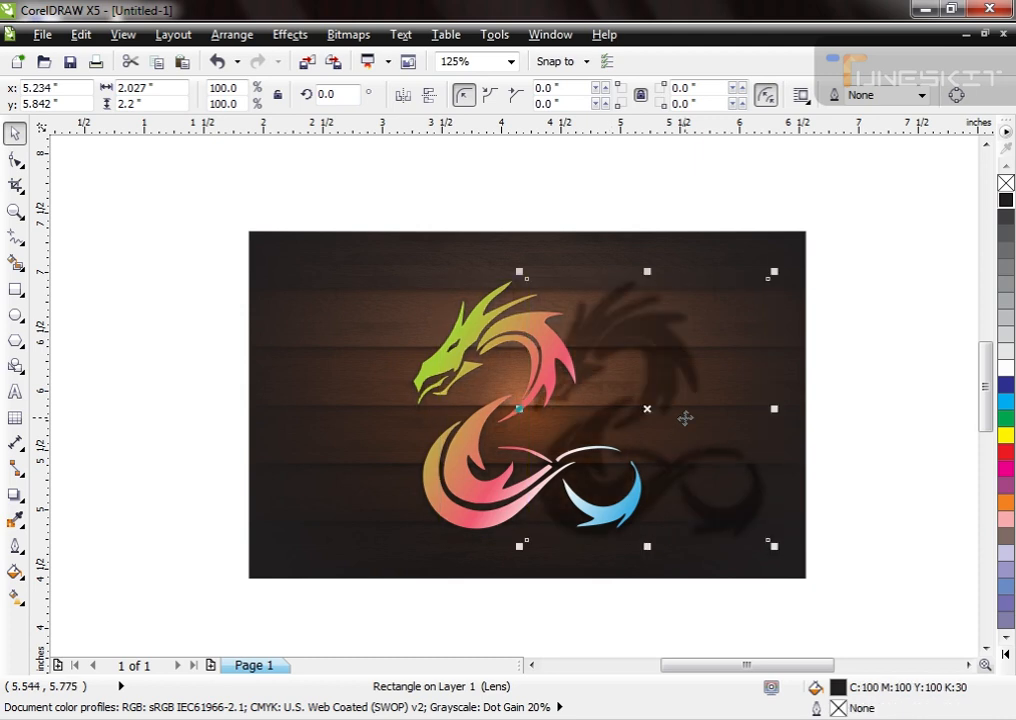
pyautogui.click(1005, 417)
pyautogui.click(1006, 386)
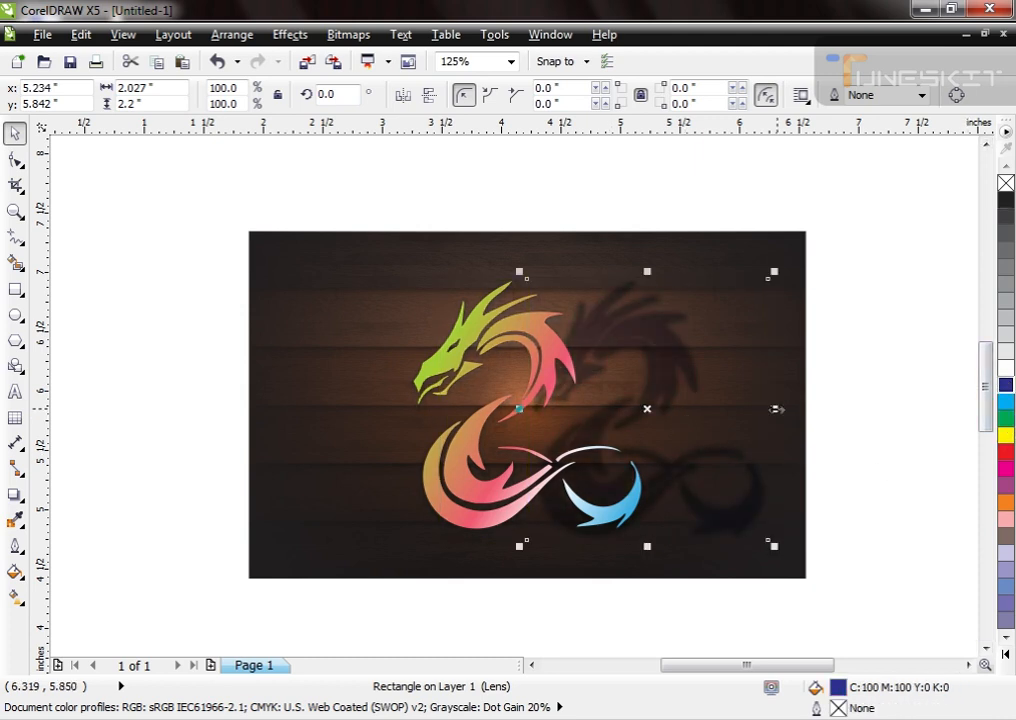
# - Centre the separated shadow horizontally and vertically on the dragon and change its fill to green
pyautogui.keyDown('shift'); pyautogui.click(483, 492); pyautogui.keyUp('shift')
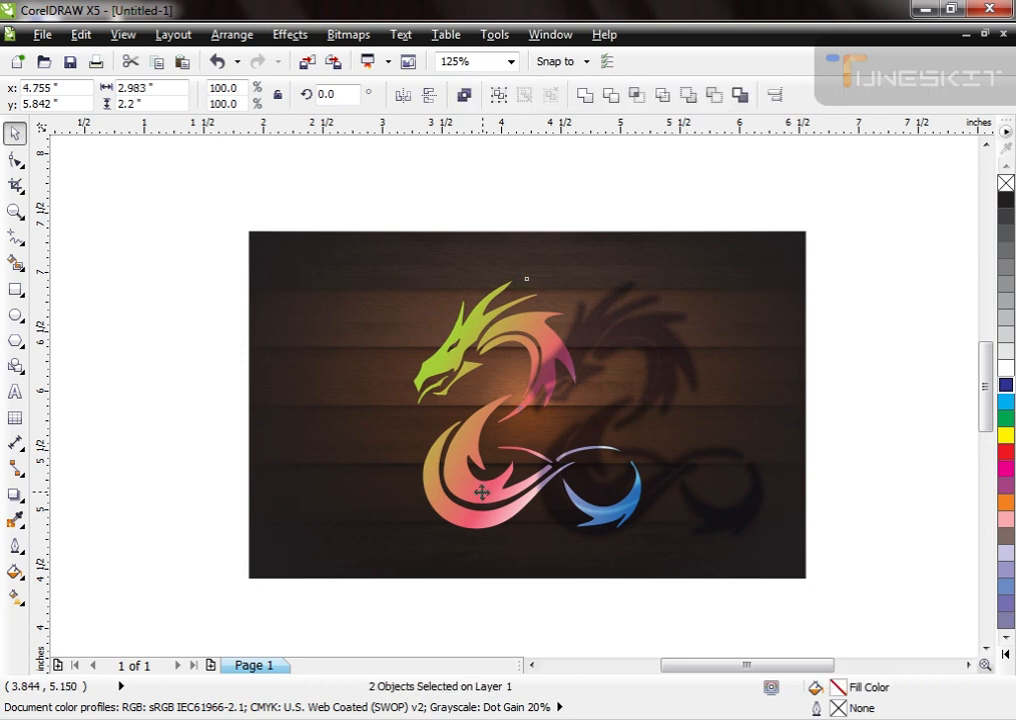
pyautogui.press('c')
pyautogui.press('e')
pyautogui.click(540, 625)
pyautogui.click(470, 446)
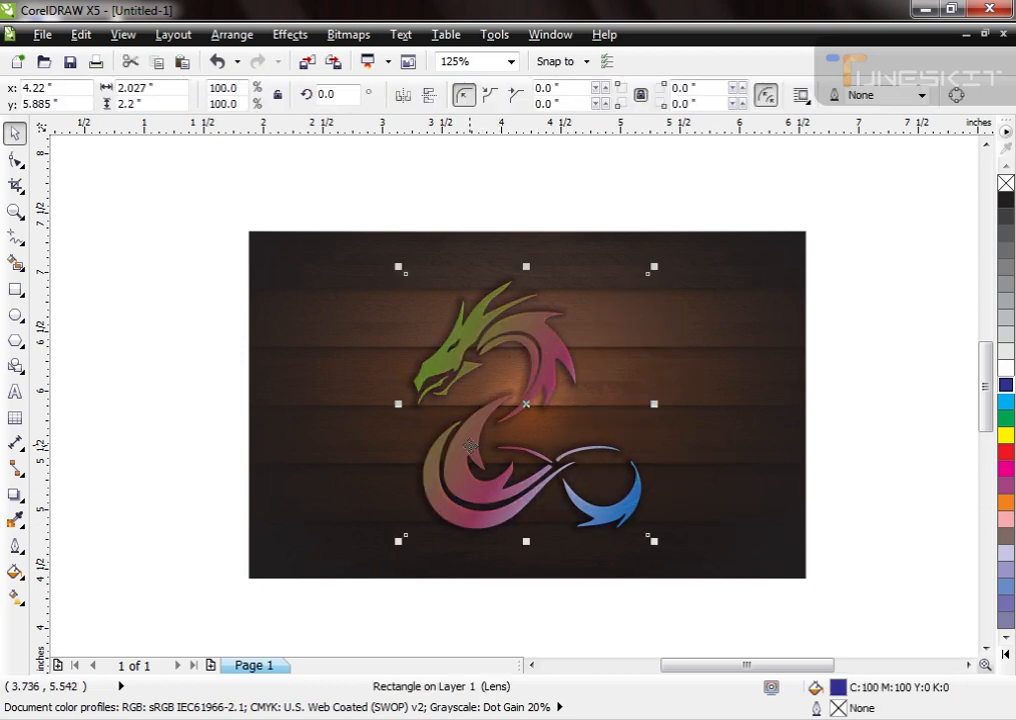
pyautogui.click(1006, 421)
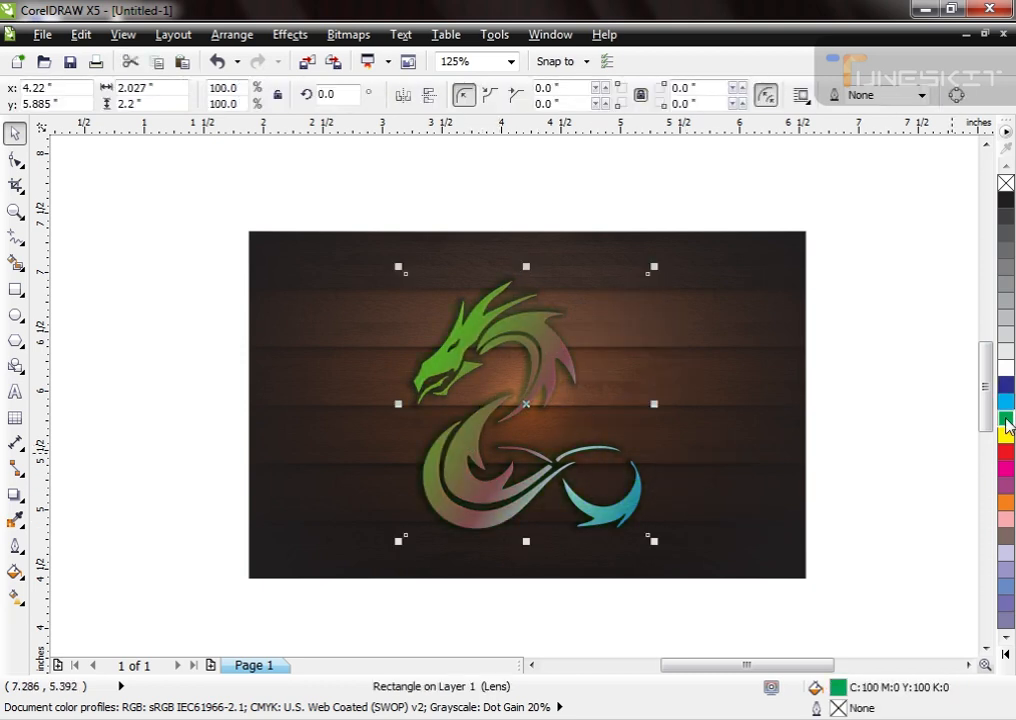
pyautogui.moveTo(508, 457); pyautogui.dragTo(405, 467)
pyautogui.hotkey('ctrl', 'z')
pyautogui.moveTo(507, 460); pyautogui.dragTo(353, 477)
pyautogui.click(543, 347)
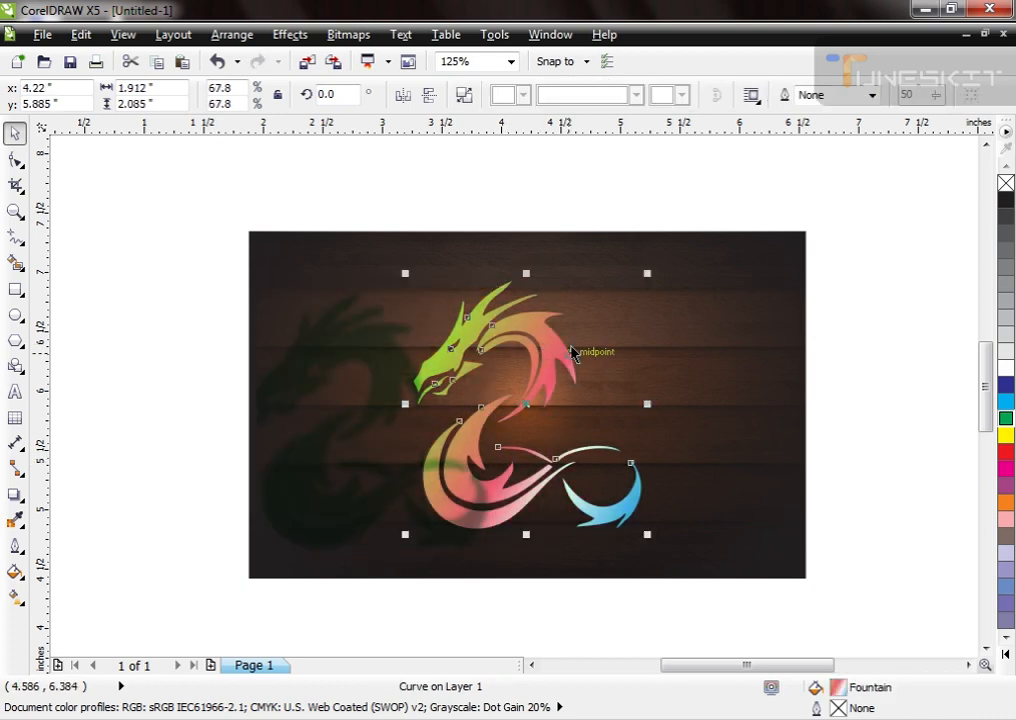
pyautogui.hotkey('ctrl', 'z')
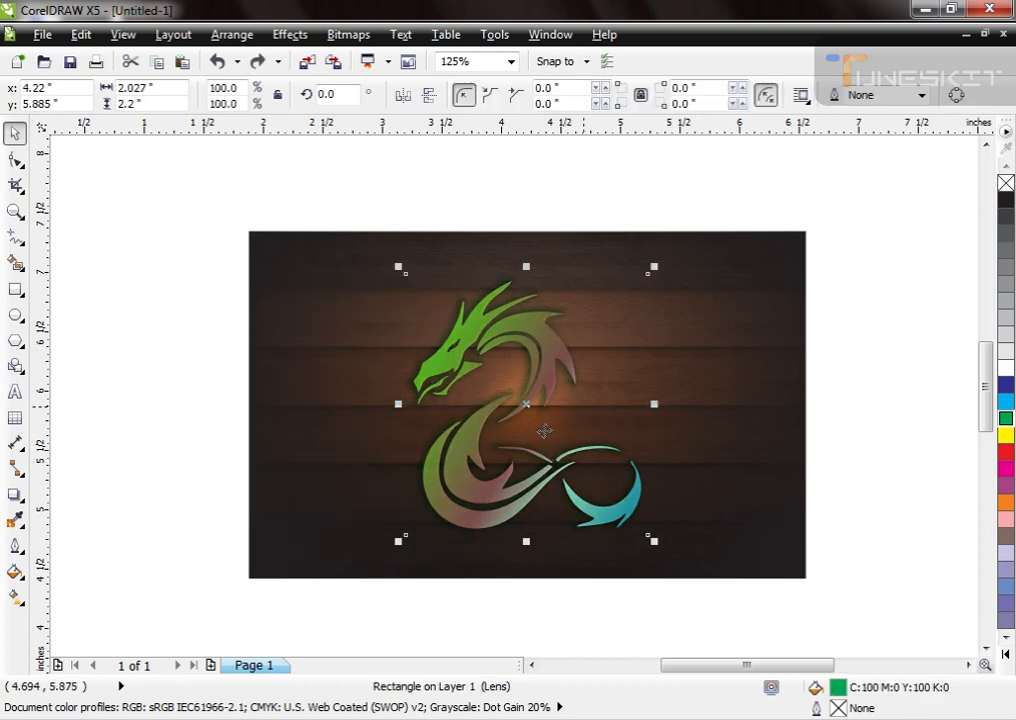
# - Move the green shadow left of the page to about x -2.2, y 6.3 inches and duplicate the dragon panel just below the original
pyautogui.scroll(-2, 543, 430)
pyautogui.moveTo(509, 428); pyautogui.dragTo(125, 405)
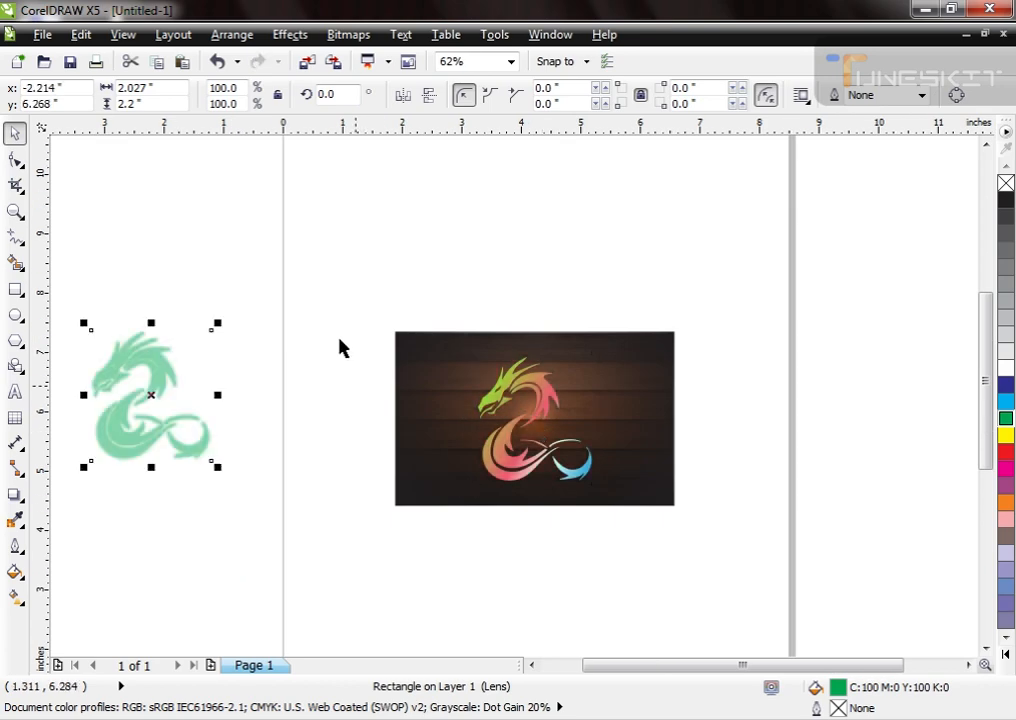
pyautogui.click(630, 490)
pyautogui.moveTo(567, 422); pyautogui.dragTo(569, 601)
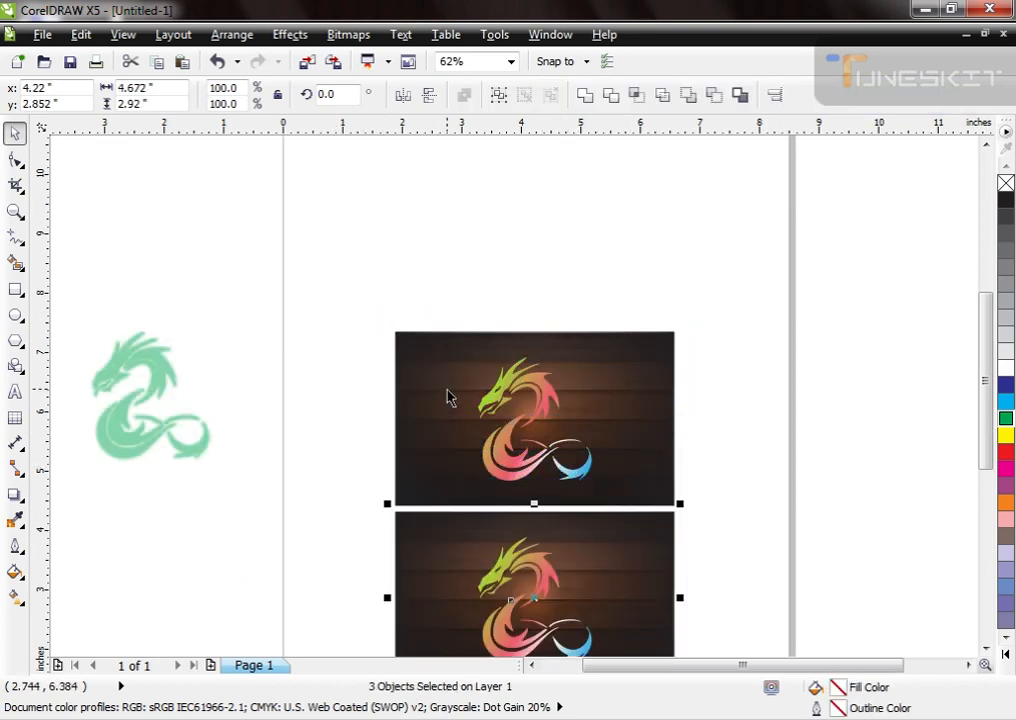
pyautogui.scroll(1, 448, 395)
pyautogui.scroll(-2, 430, 443)
pyautogui.scroll(2, 676, 573)
pyautogui.click(701, 588)
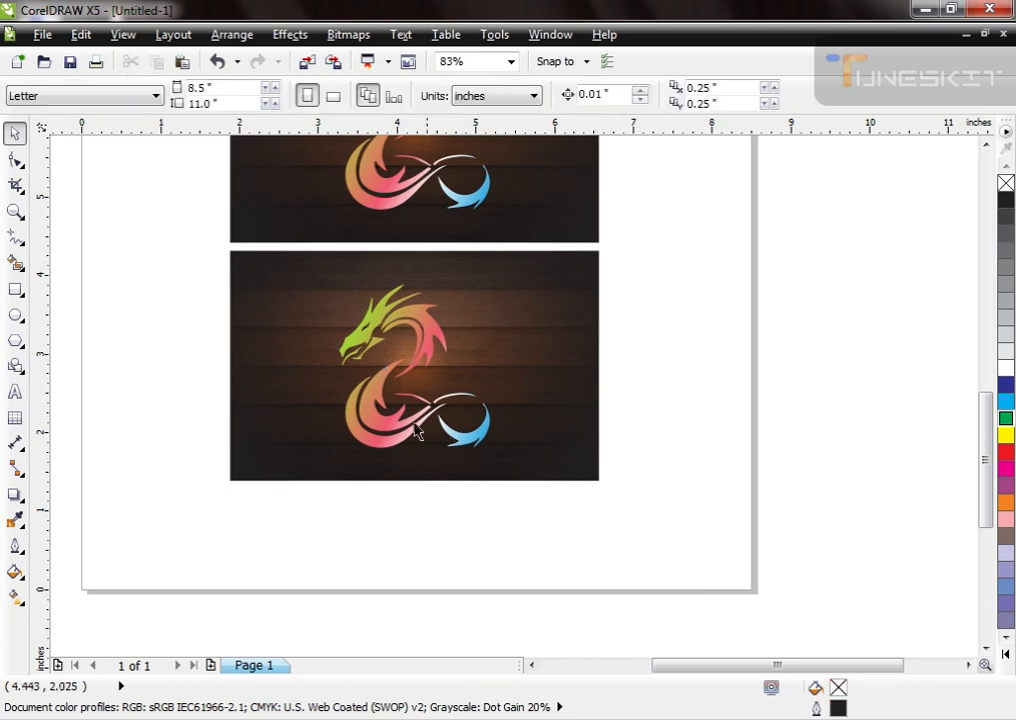
# - Try a white fill on the duplicated dragon, give it a black outline and remove its fill
pyautogui.click(418, 432)
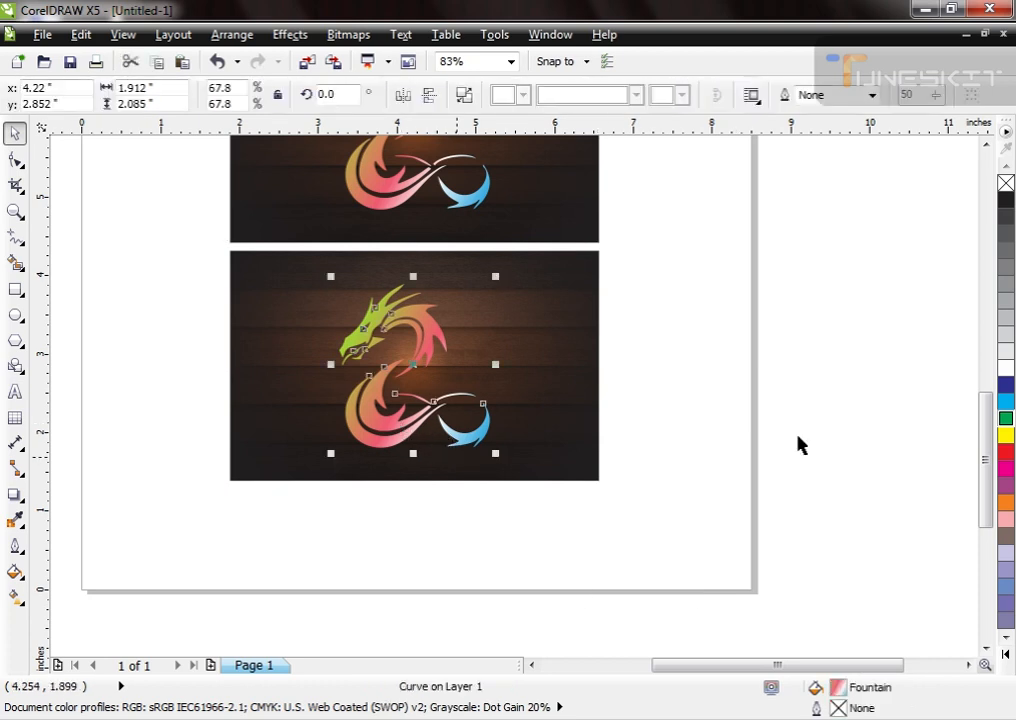
pyautogui.click(1007, 369)
pyautogui.rightClick(1005, 203)
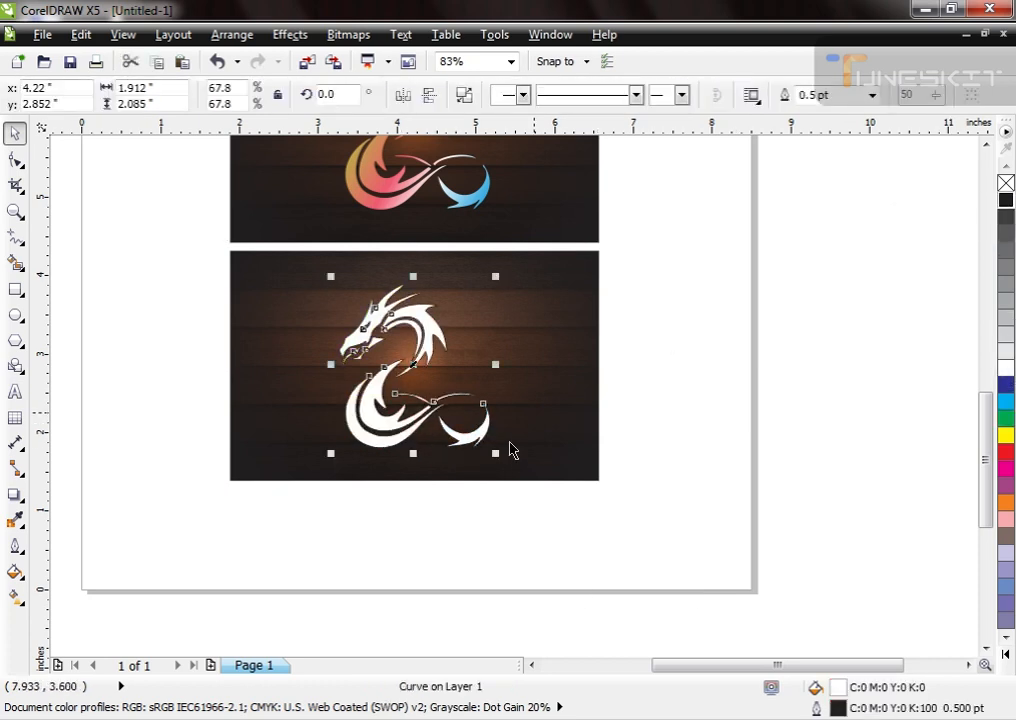
pyautogui.scroll(-2, 515, 447)
pyautogui.scroll(3, 556, 483)
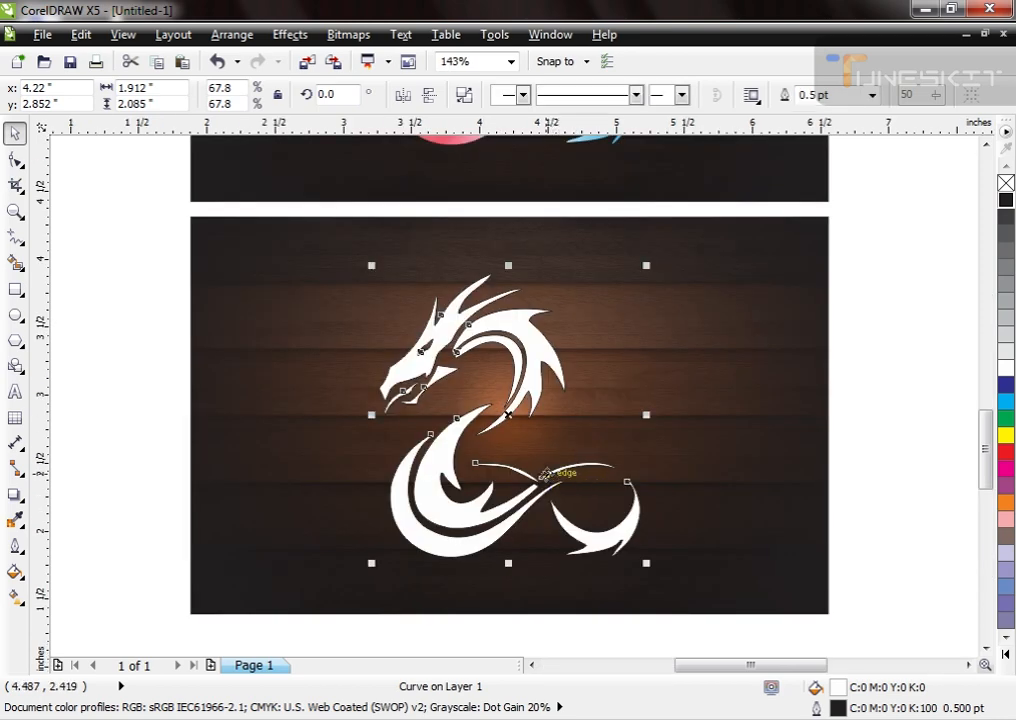
pyautogui.click(1006, 185)
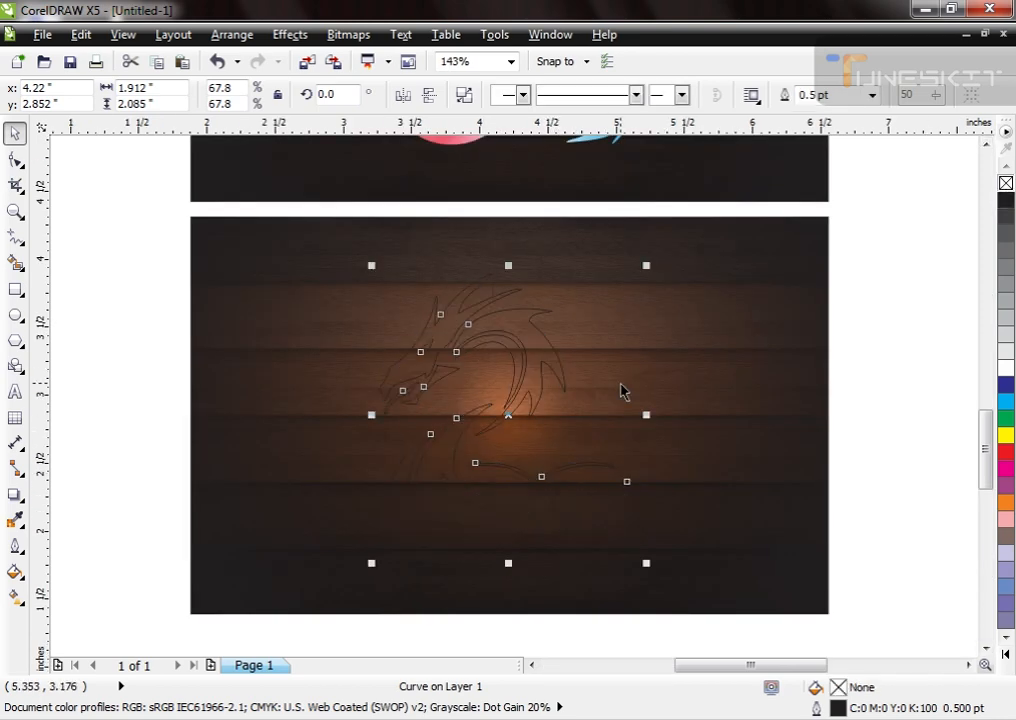
# - Make the lower dragon's outline white and 2 pt wide, with rounded corners and line caps, Behind fill and Scale with image enabled
pyautogui.press('F12')
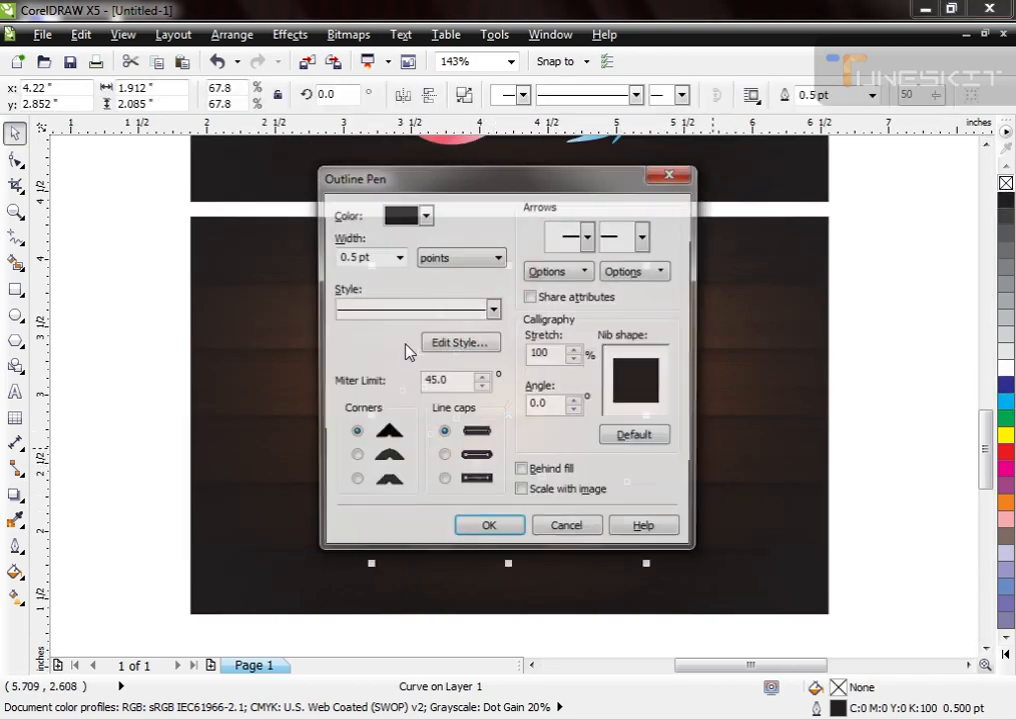
pyautogui.write('5')
pyautogui.press('Return')
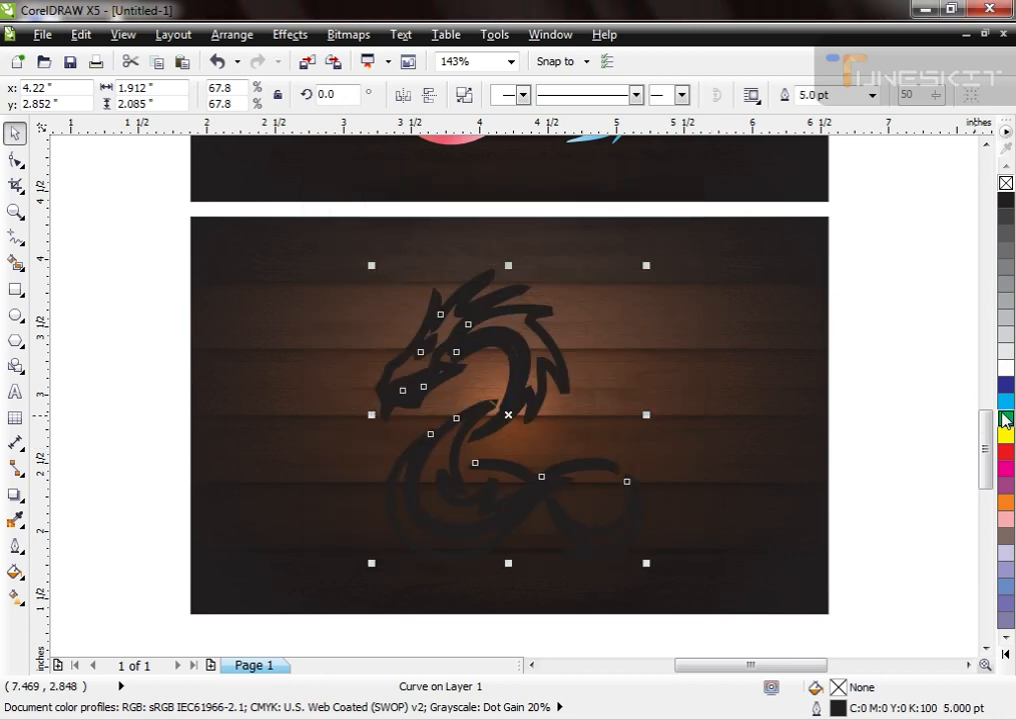
pyautogui.rightClick(1006, 368)
pyautogui.press('F12')
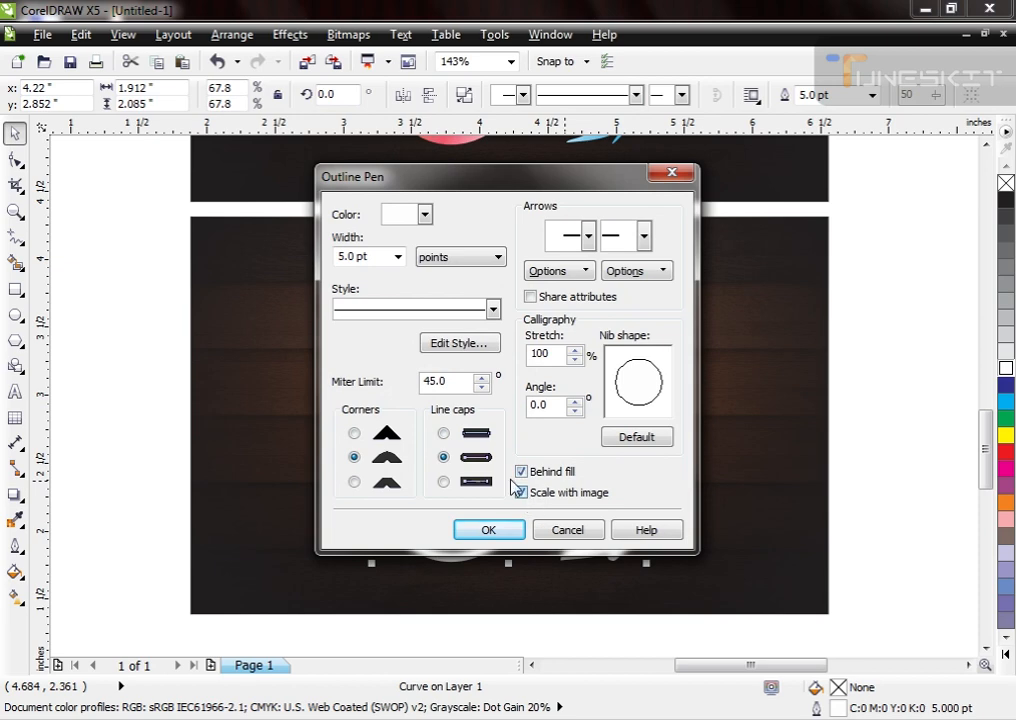
pyautogui.doubleClick(370, 259)
pyautogui.write('2')
pyautogui.press('Return')
# - Add a drop shadow to the outlined dragon and apply the saved shadow preset 1
pyautogui.press('space')
pyautogui.press('space')
pyautogui.press('space')
pyautogui.moveTo(476, 462); pyautogui.dragTo(454, 453)
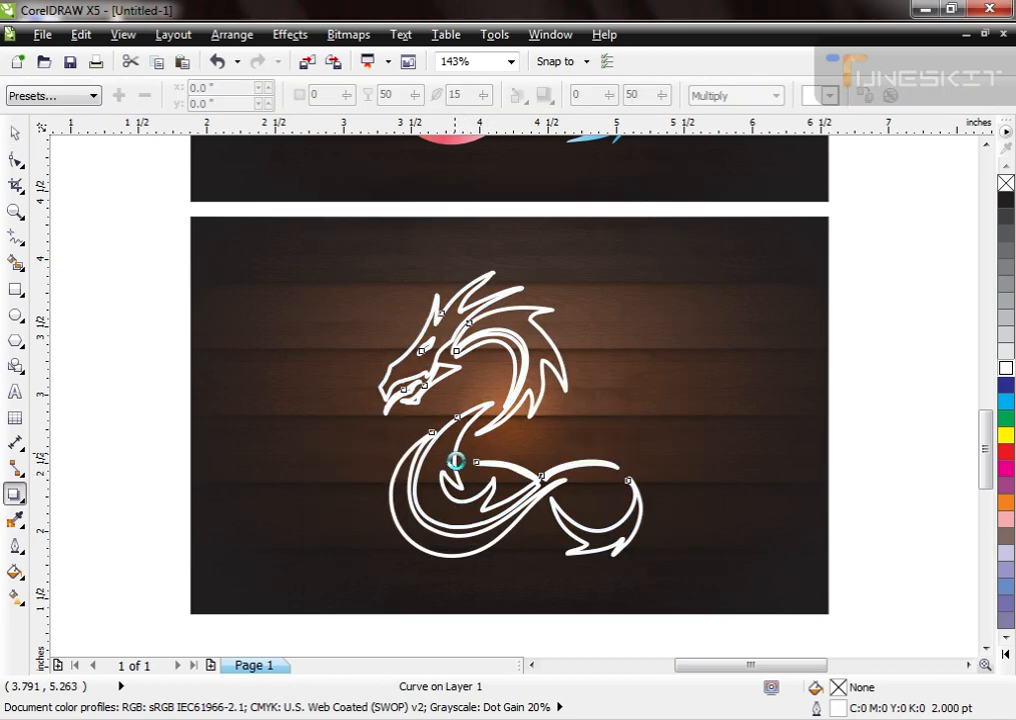
pyautogui.click(52, 95)
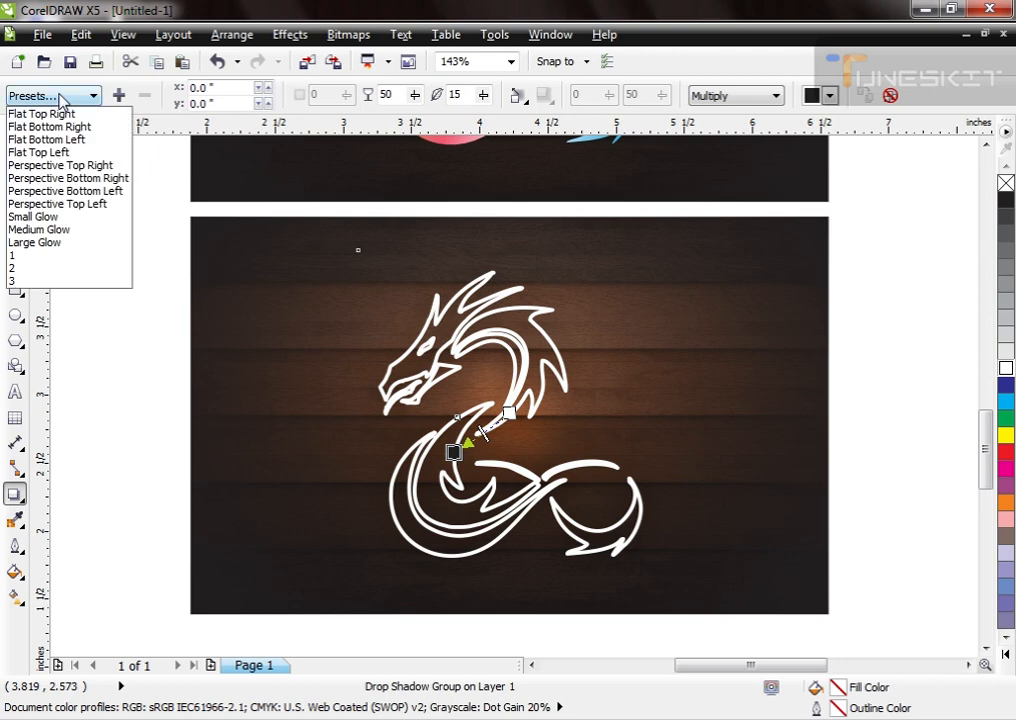
pyautogui.click(48, 260)
# - Set the outlined dragon's drop shadow colour to magenta and its feathering to 4
pyautogui.click(829, 95)
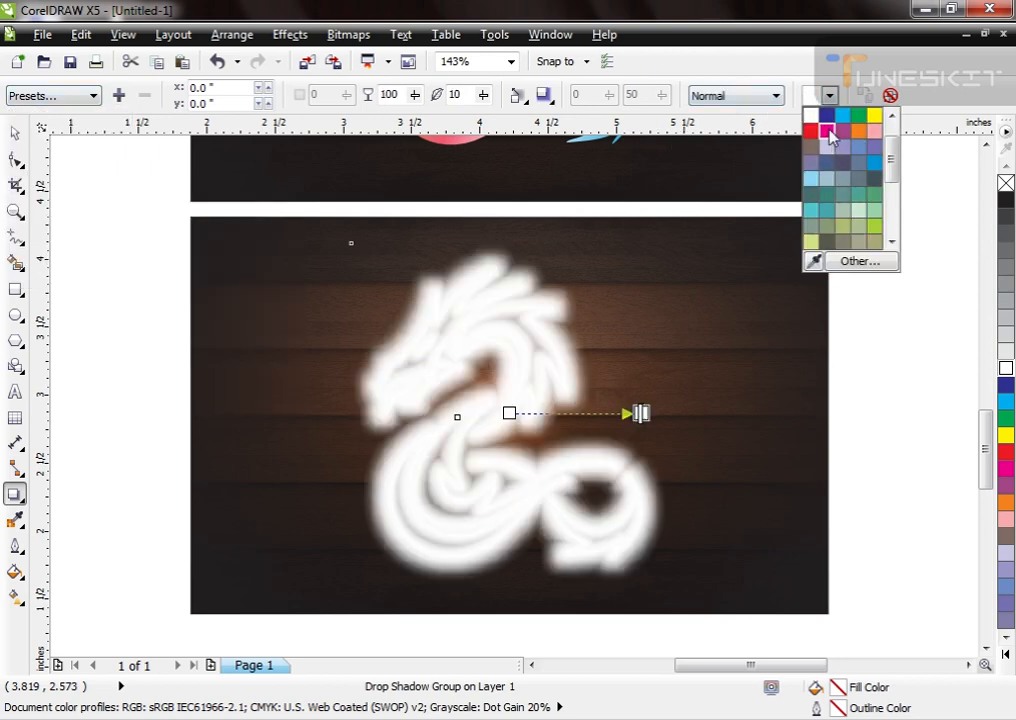
pyautogui.click(827, 131)
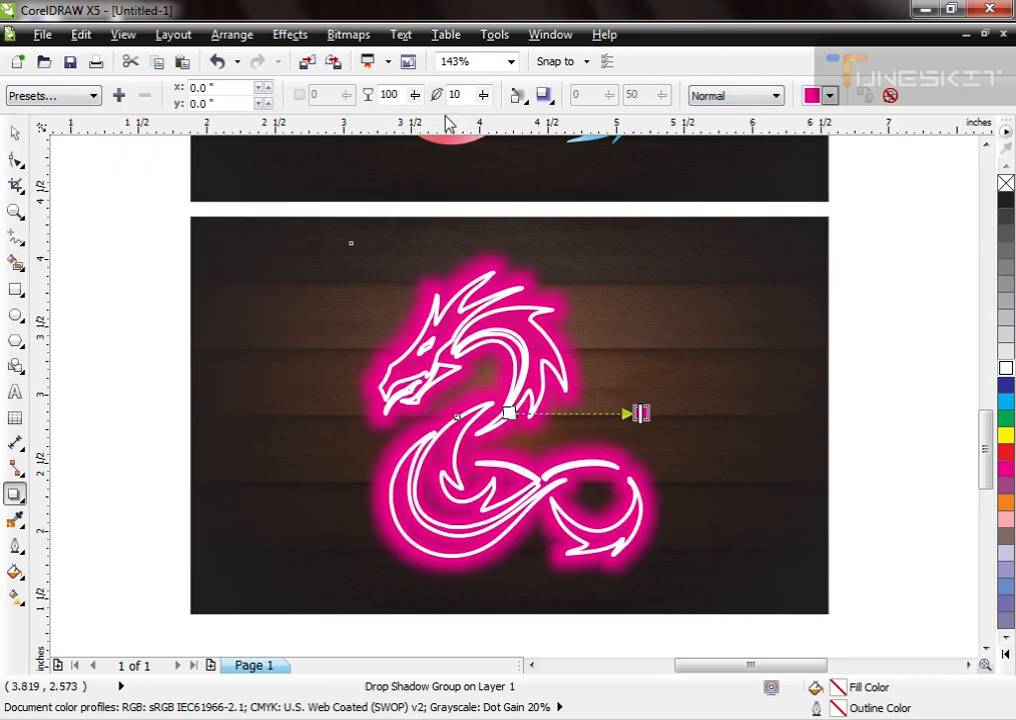
pyautogui.press('Return')
pyautogui.press('space')
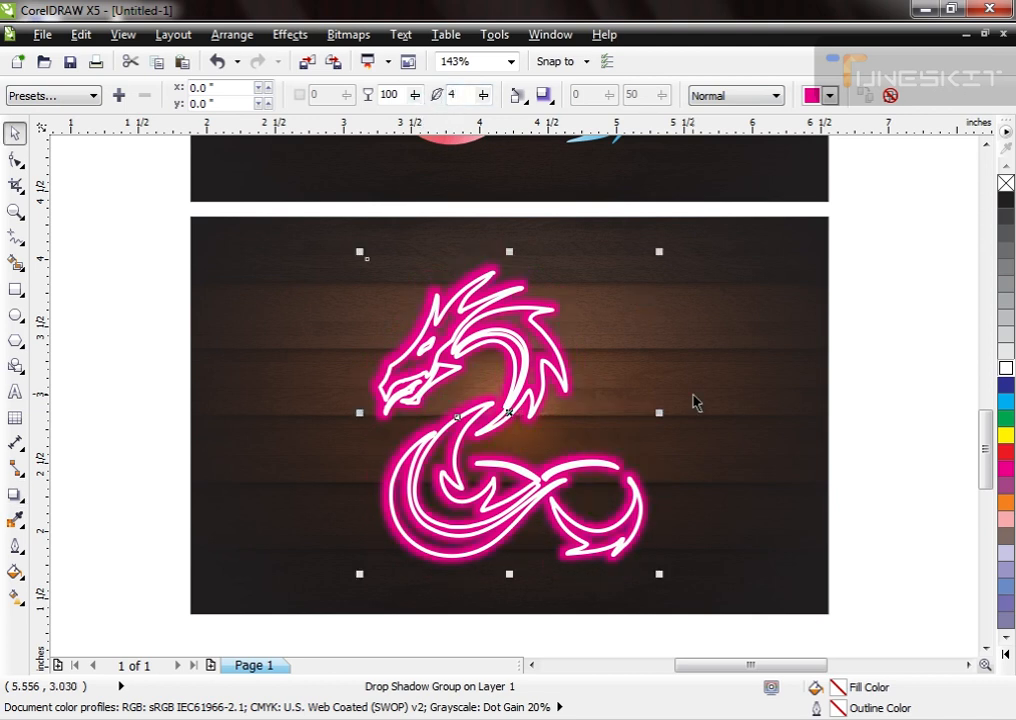
# - Centre the glowing dragon horizontally and vertically on the lower wood panel
pyautogui.keyDown('shift'); pyautogui.click(712, 442); pyautogui.keyUp('shift')
pyautogui.press('c')
pyautogui.press('e')
pyautogui.click(853, 476)
# - Try a yellow-green colour for the lower dragon's glow and change it to red
pyautogui.click(555, 500)
pyautogui.press('space')
pyautogui.click(829, 95)
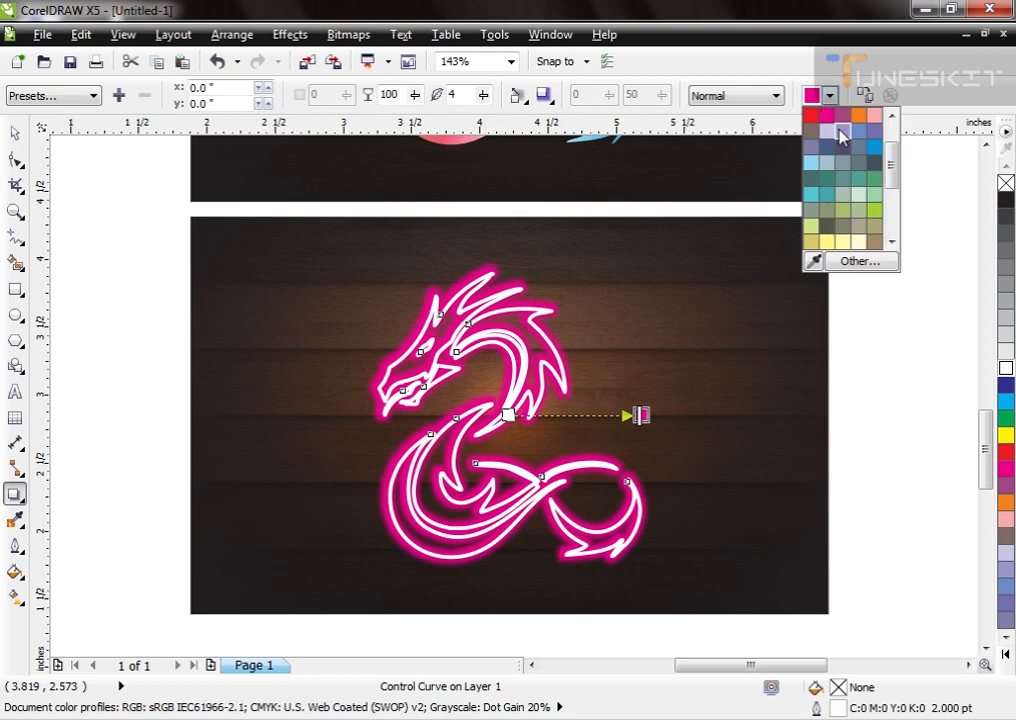
pyautogui.click(875, 214)
pyautogui.click(829, 95)
pyautogui.scroll(5, 840, 150)
pyautogui.click(812, 131)
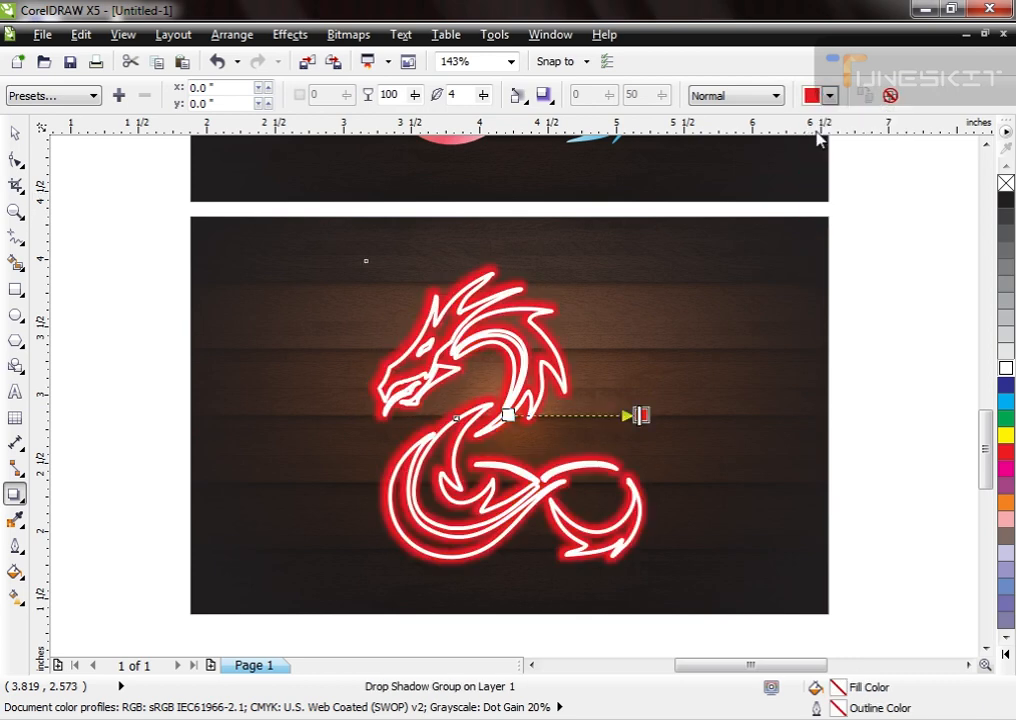
pyautogui.press('space')
# - Move the green shadow from beside the page onto the red neon dragon
pyautogui.scroll(-2, 550, 478)
pyautogui.click(219, 401)
pyautogui.moveTo(123, 262); pyautogui.dragTo(575, 504)
pyautogui.press('F2')
pyautogui.moveTo(472, 348); pyautogui.dragTo(640, 508)
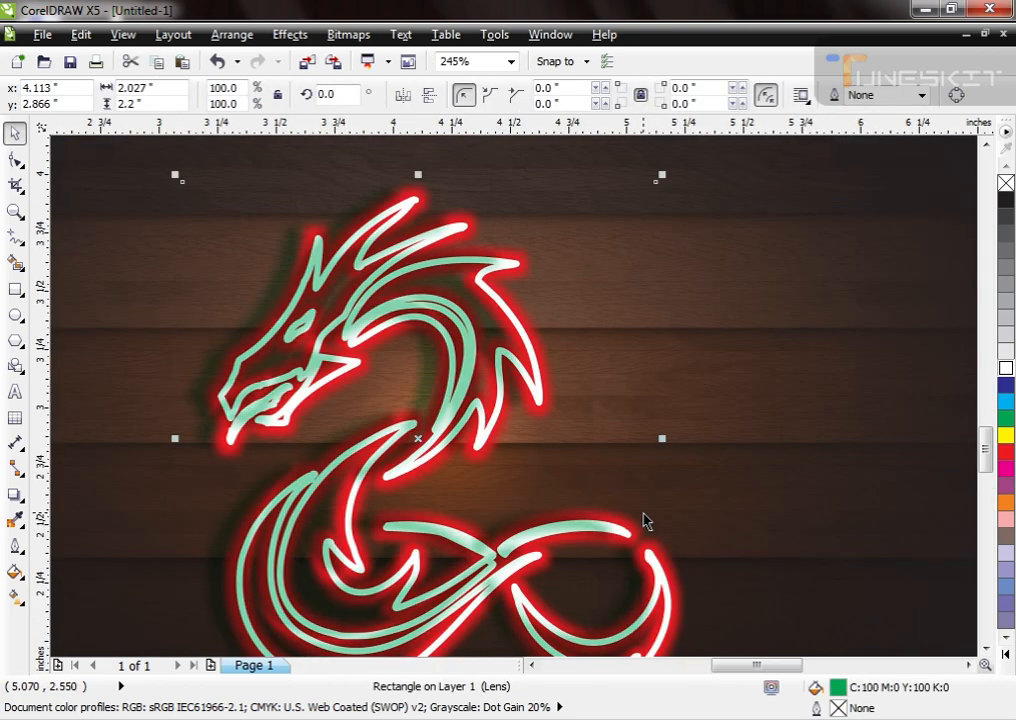
# - Try the green shadow in different positions over the neon dragon and centre it on the lower panel
pyautogui.scroll(-2, 400, 383)
pyautogui.moveTo(421, 387); pyautogui.dragTo(338, 402)
pyautogui.moveTo(465, 377); pyautogui.dragTo(557, 364)
pyautogui.click(771, 422)
pyautogui.click(415, 411)
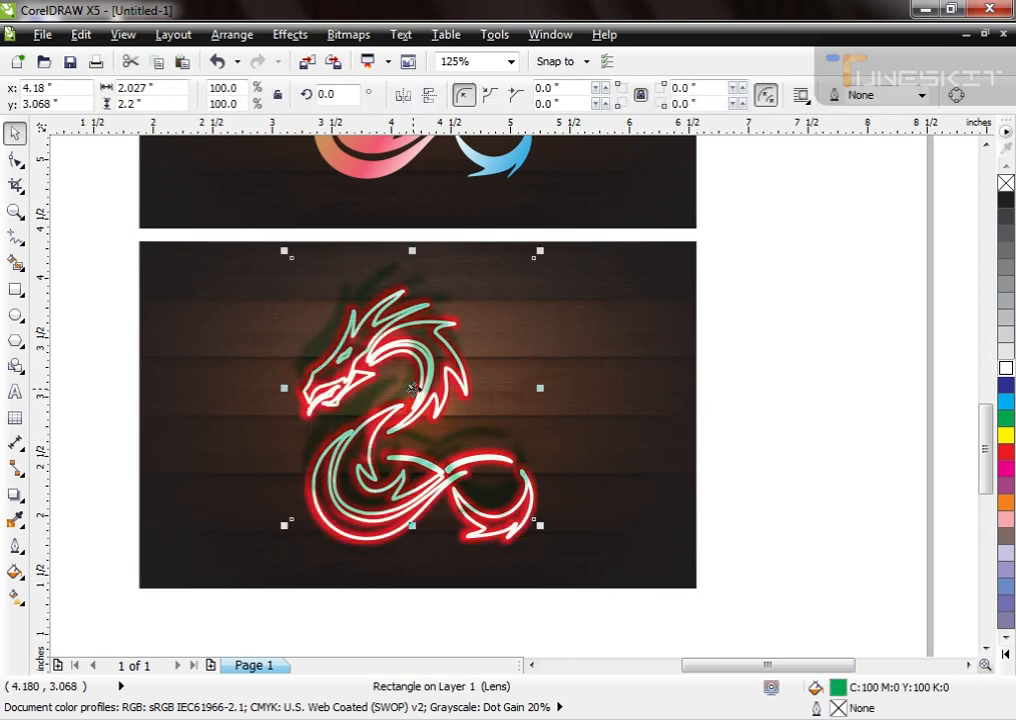
# - Try blue, red, black and white fills on the shadow over the neon dragon and undo a trial move
pyautogui.click(1007, 388)
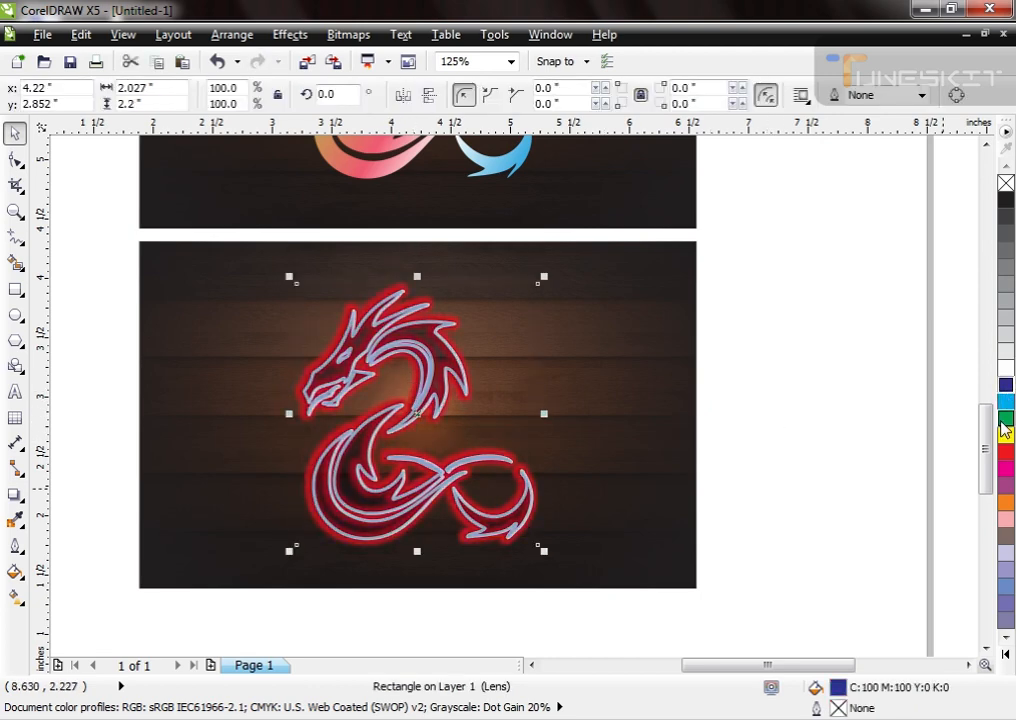
pyautogui.click(1006, 452)
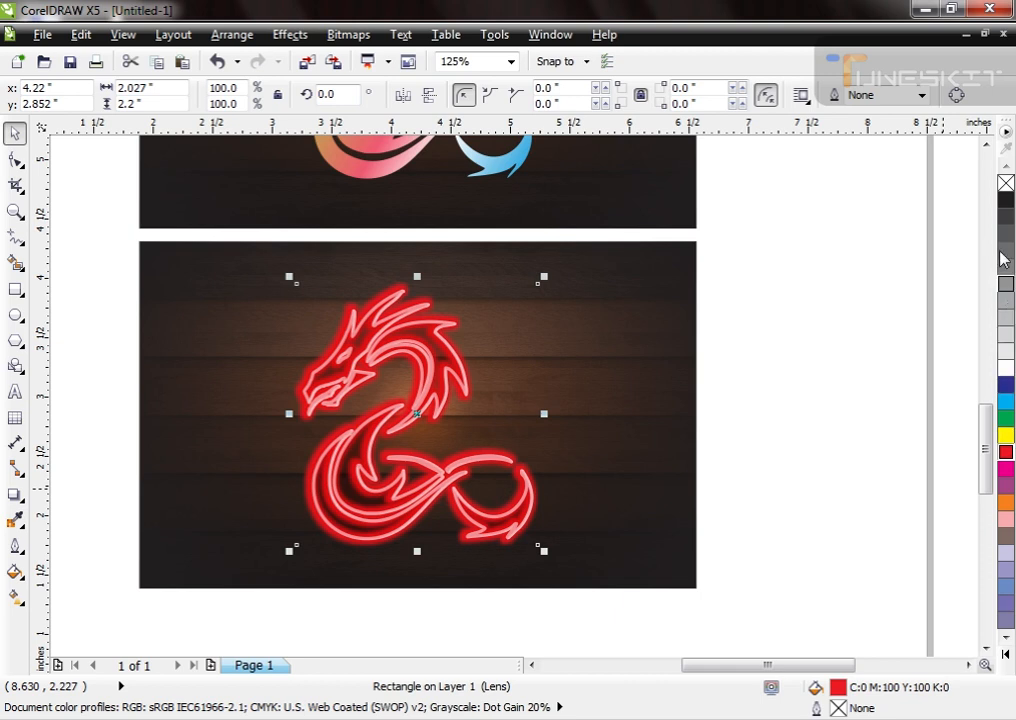
pyautogui.click(1006, 201)
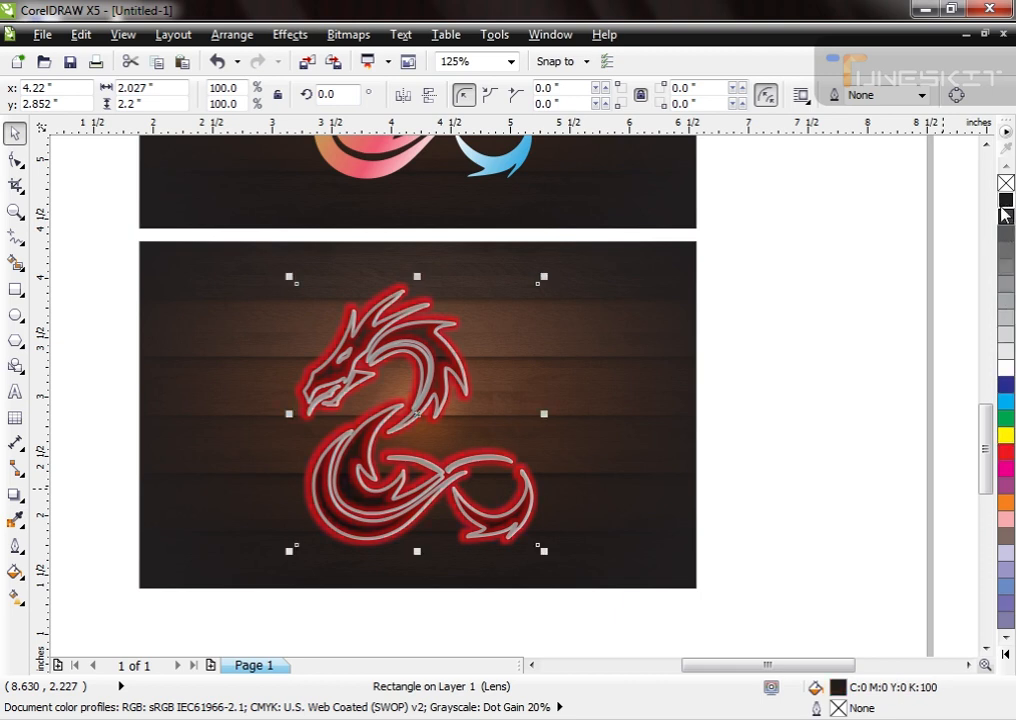
pyautogui.click(1007, 366)
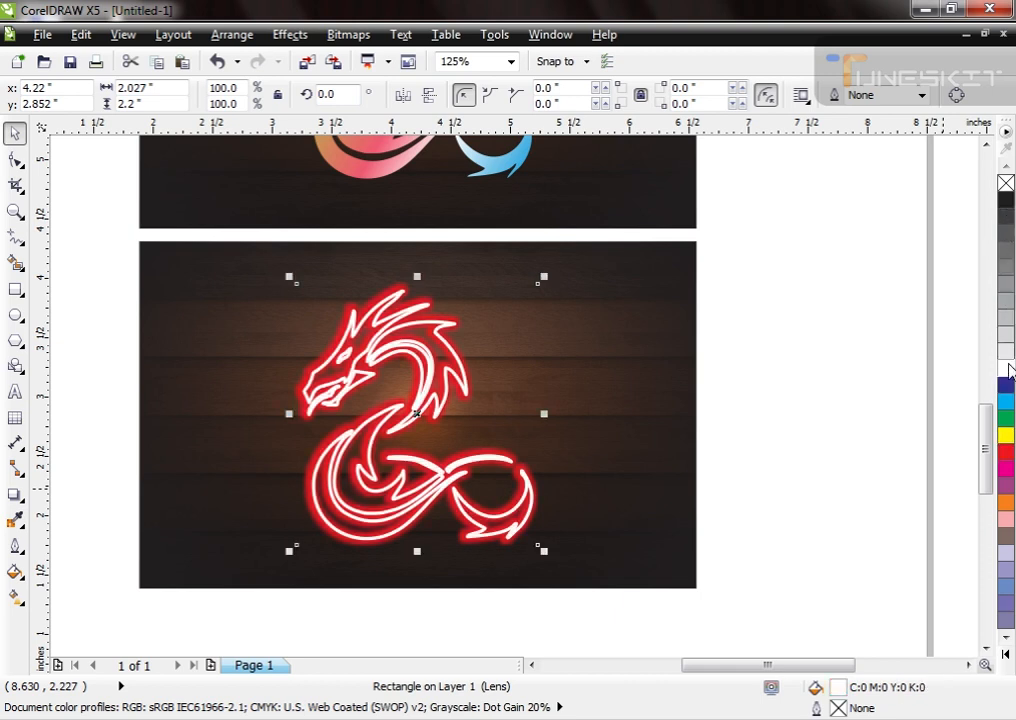
pyautogui.moveTo(503, 467); pyautogui.dragTo(547, 451)
pyautogui.hotkey('ctrl', 'z')
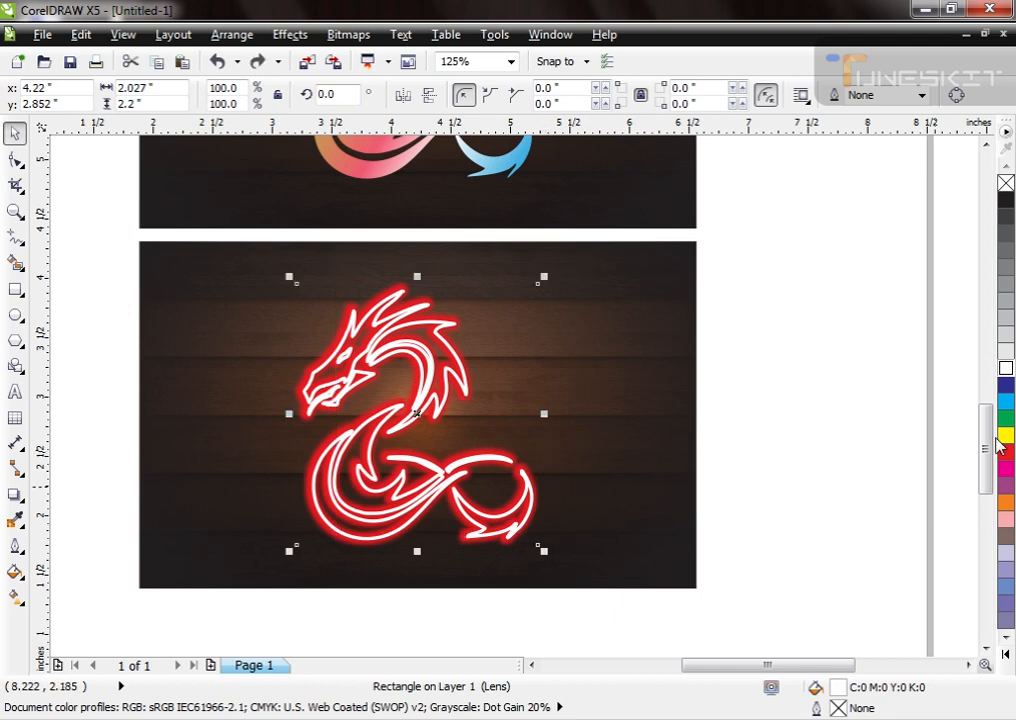
# - Try red, magenta, purple, pink and lavender fills on the shadow and change it to orange
pyautogui.click(1006, 451)
pyautogui.click(1006, 468)
pyautogui.click(1006, 484)
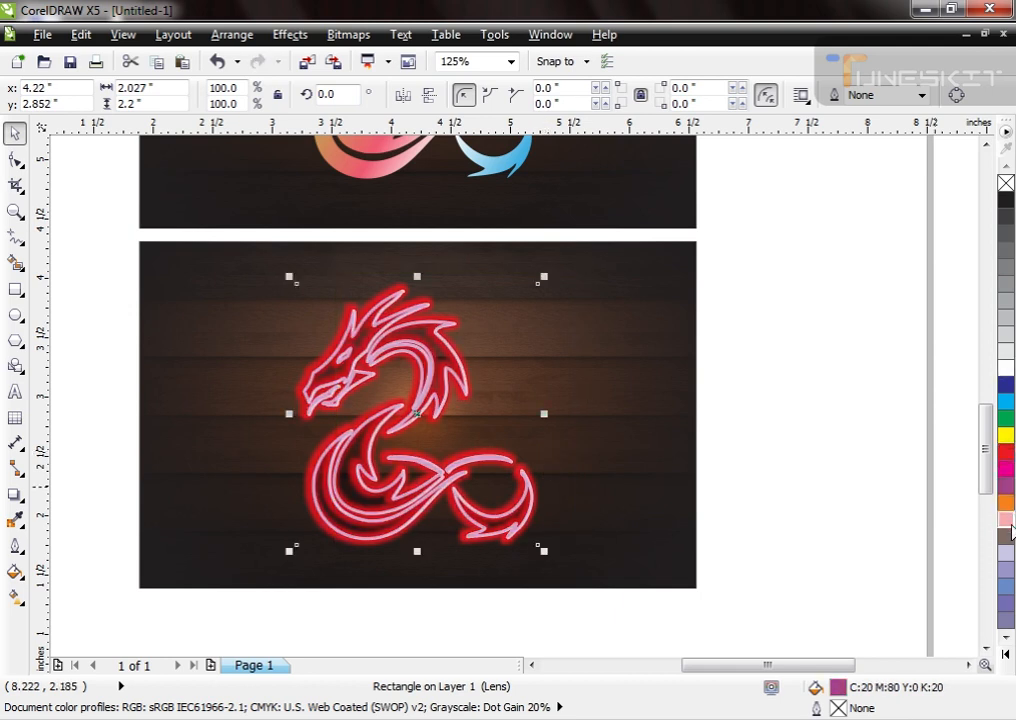
pyautogui.click(1006, 519)
pyautogui.click(1006, 553)
pyautogui.click(1006, 519)
pyautogui.click(1007, 505)
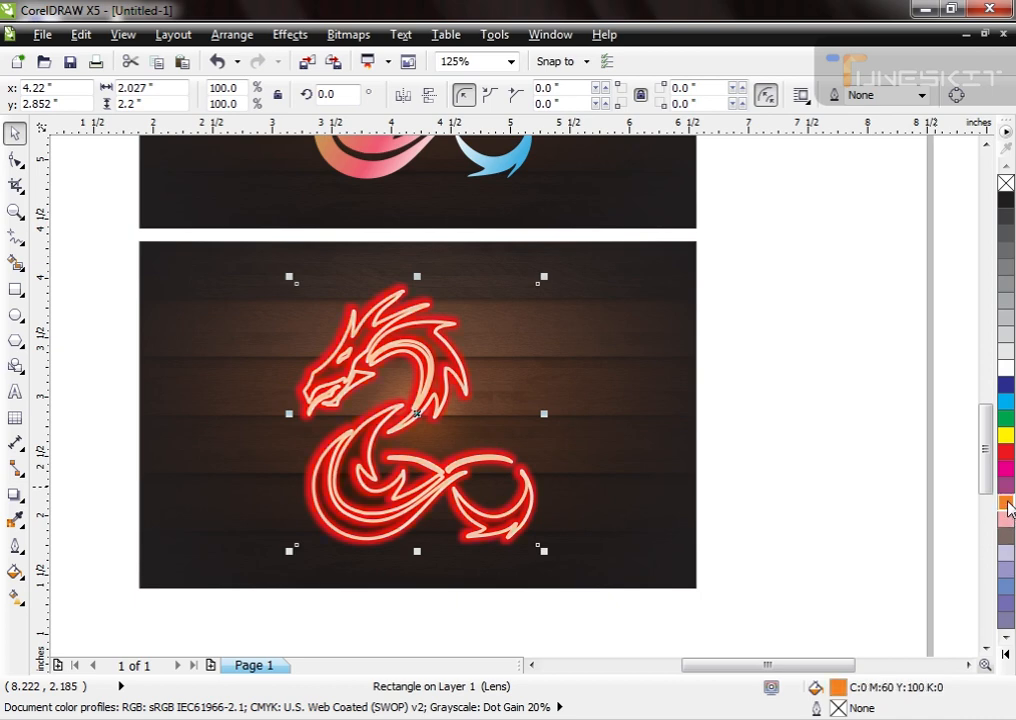
pyautogui.click(743, 502)
pyautogui.scroll(-4, 637, 404)
pyautogui.scroll(2, 640, 404)
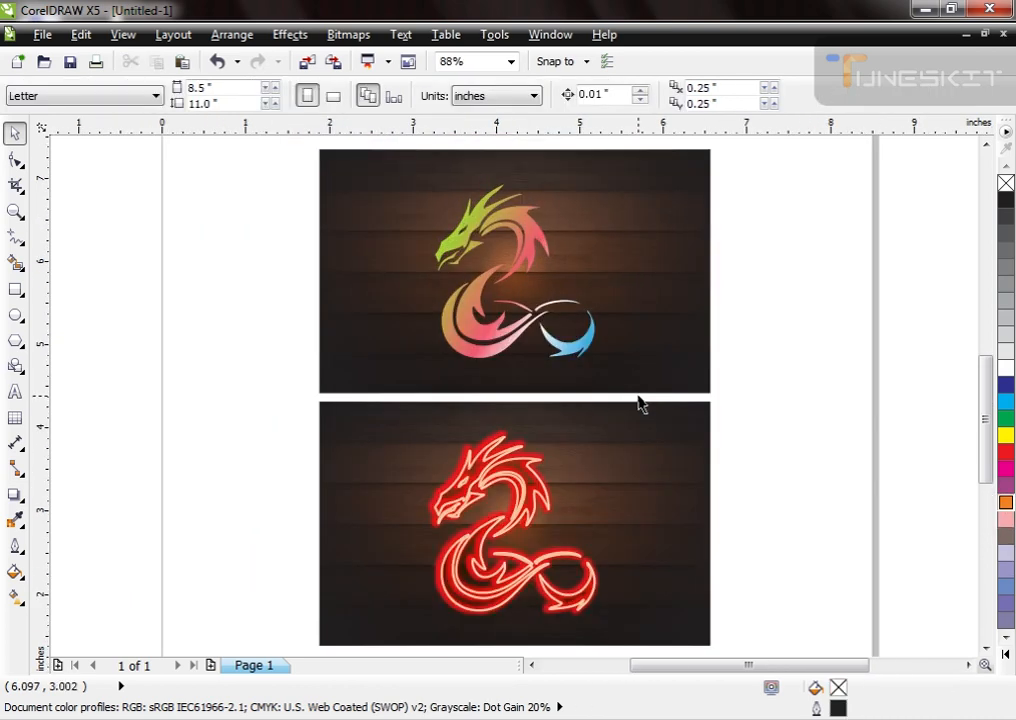